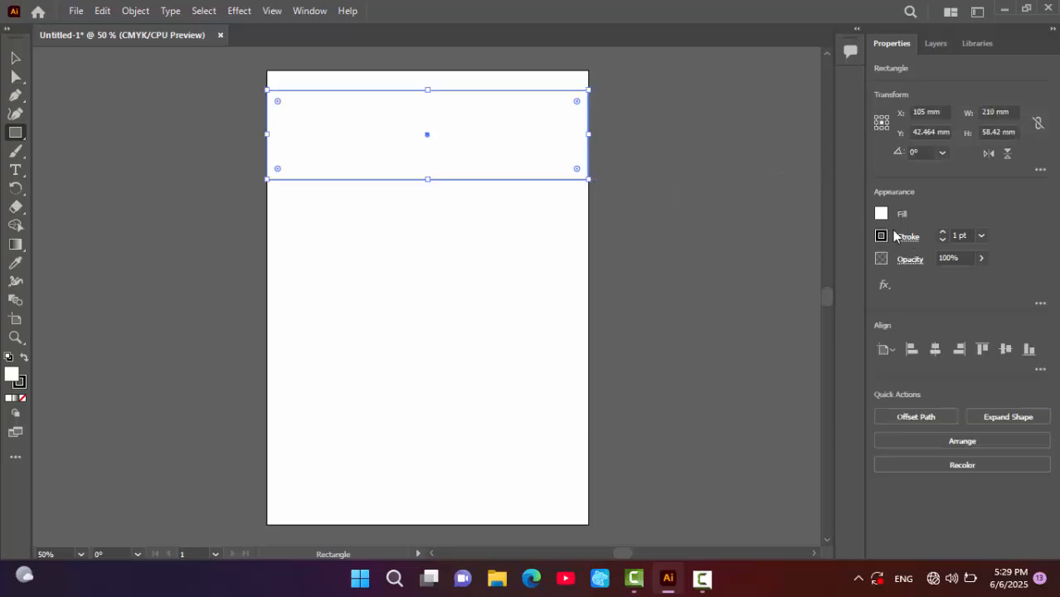
# - Remove the header rectangle's stroke and fill it with very dark green #051905
pyautogui.click(942, 240)
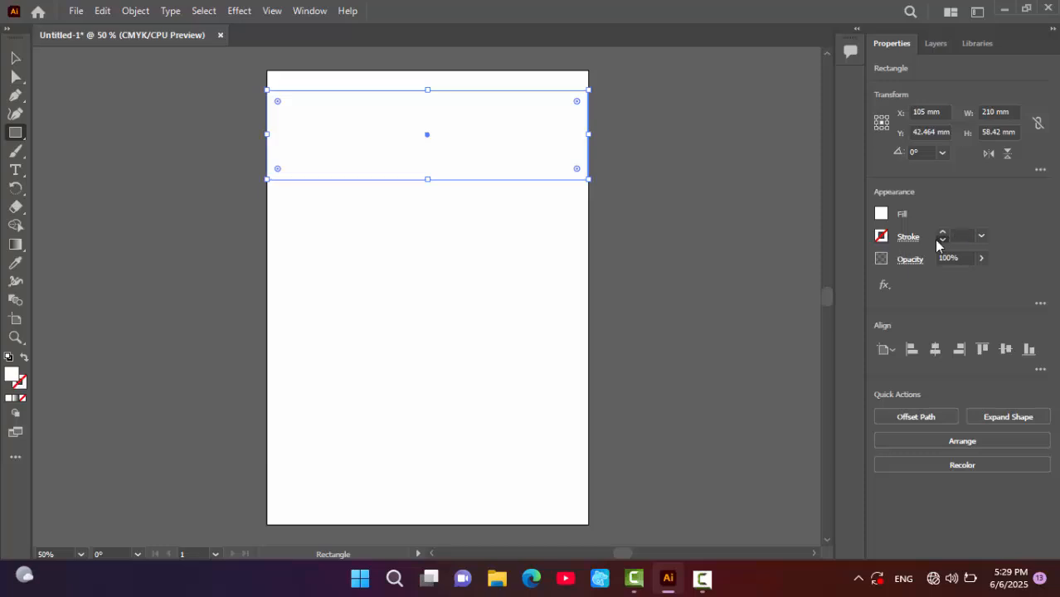
pyautogui.click(881, 215)
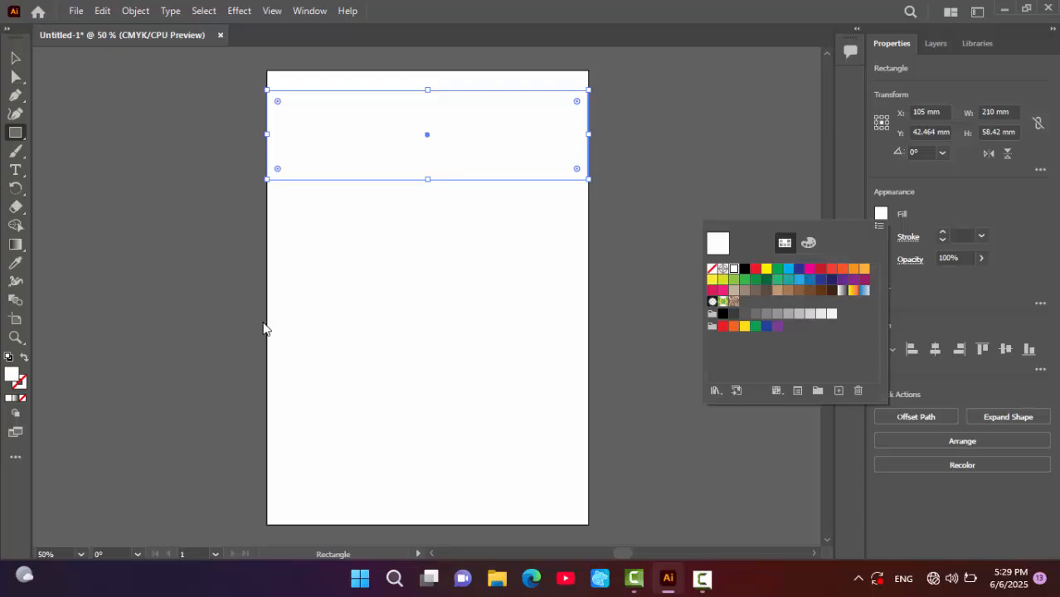
pyautogui.click(11, 376)
pyautogui.doubleClick(11, 376)
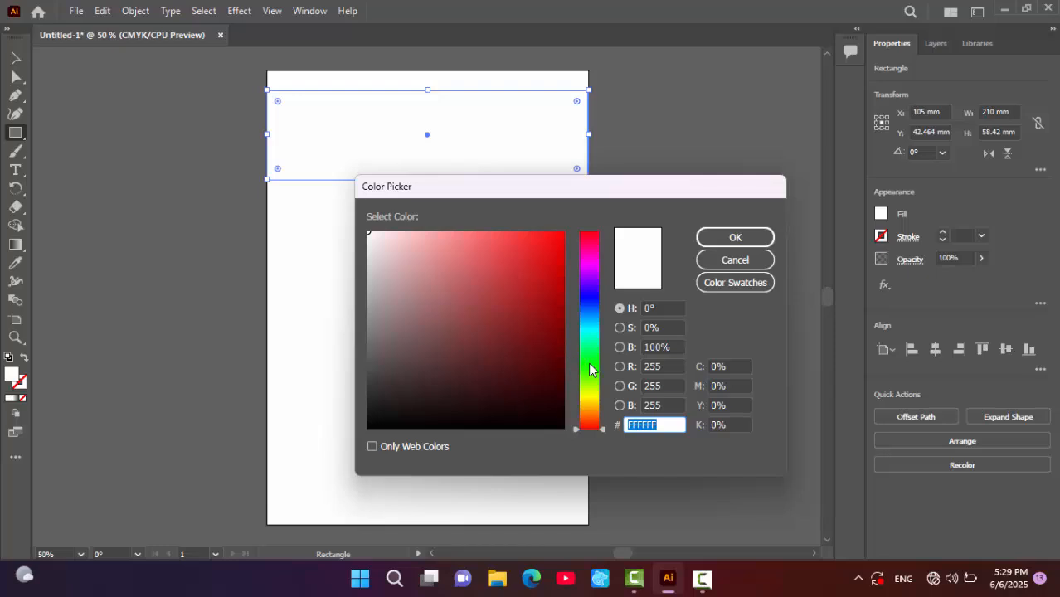
pyautogui.click(588, 364)
pyautogui.moveTo(539, 387); pyautogui.dragTo(527, 409)
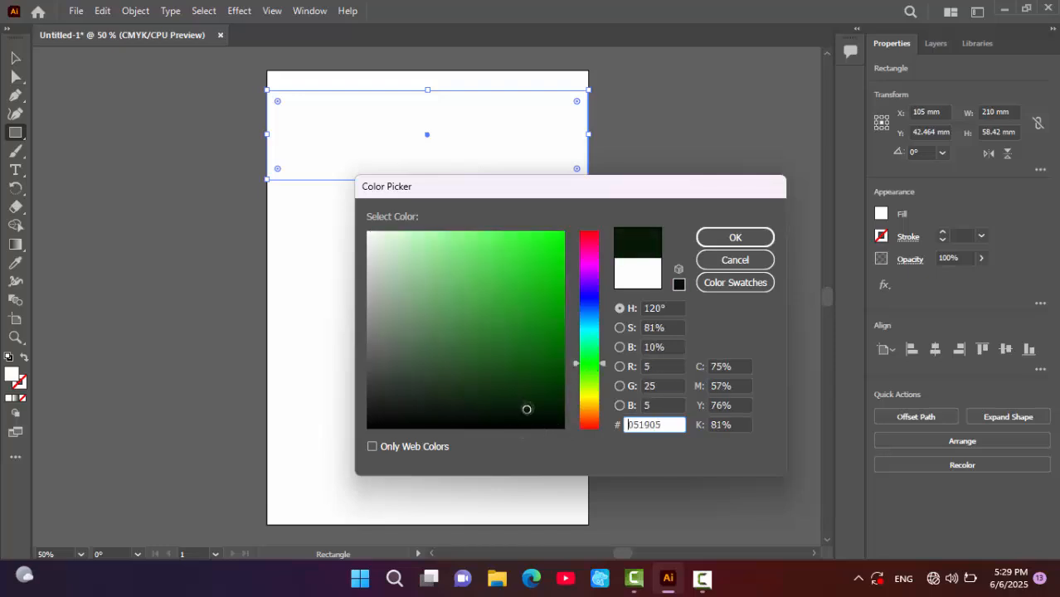
pyautogui.click(733, 238)
pyautogui.press('v')
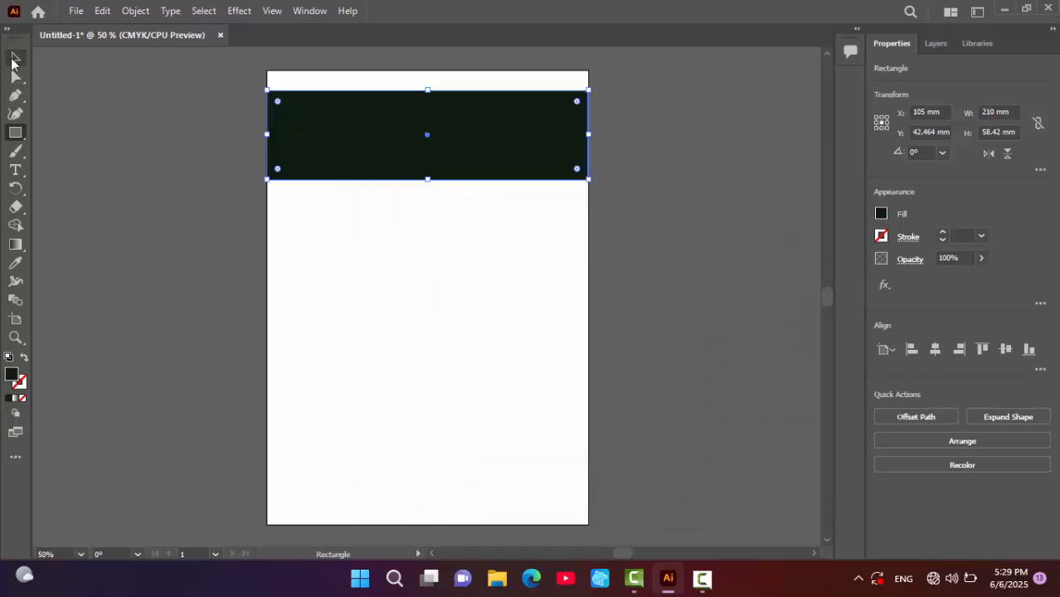
pyautogui.click(93, 123)
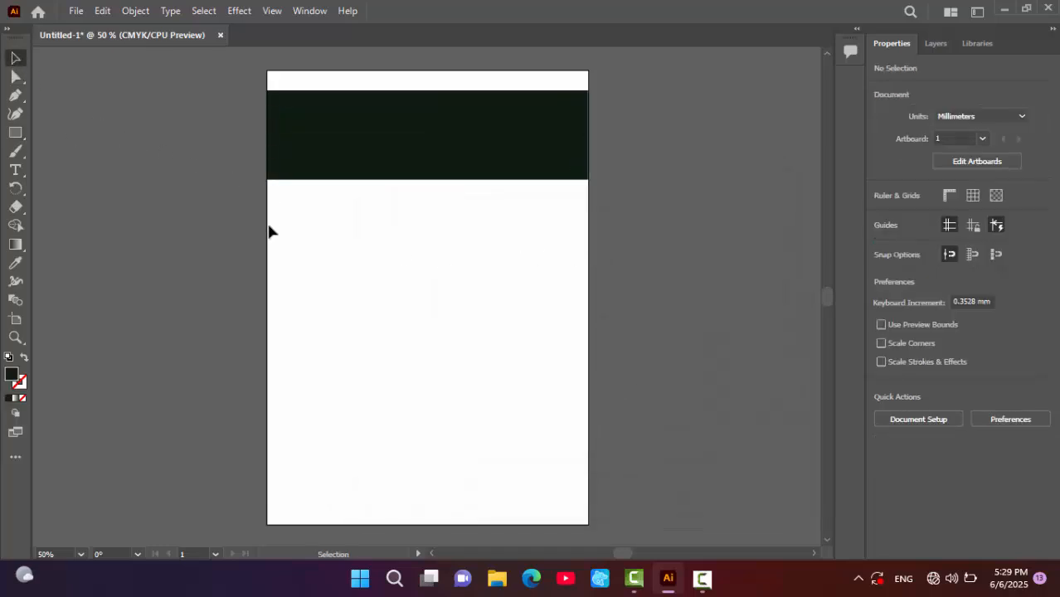
# - Duplicate the dark header rectangle, place the copy along the artboard's lower edge and reduce its height to about 13 mm
pyautogui.click(384, 162)
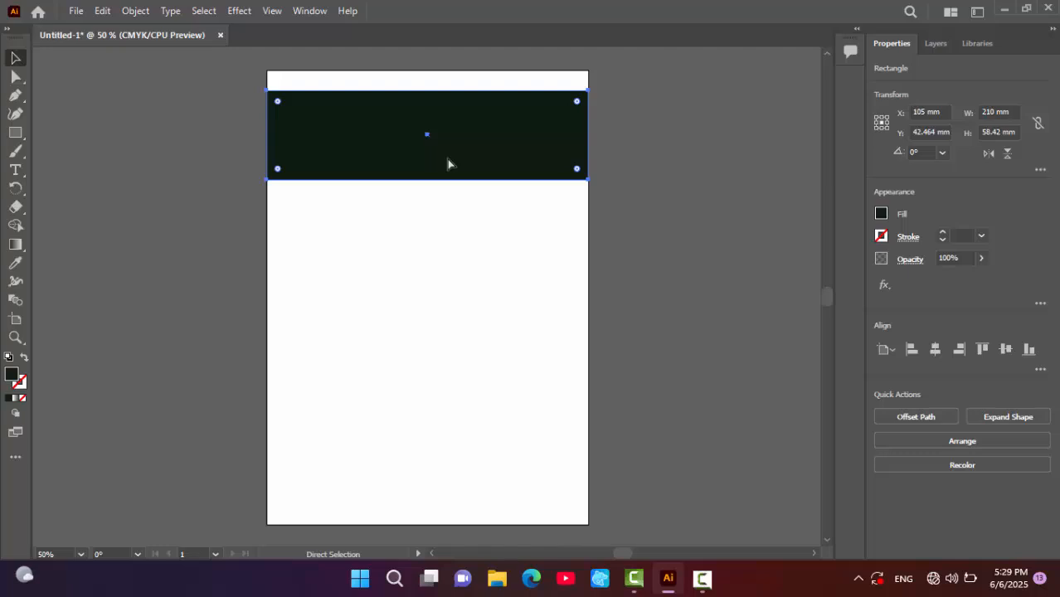
pyautogui.hotkey('ctrl', 'v')
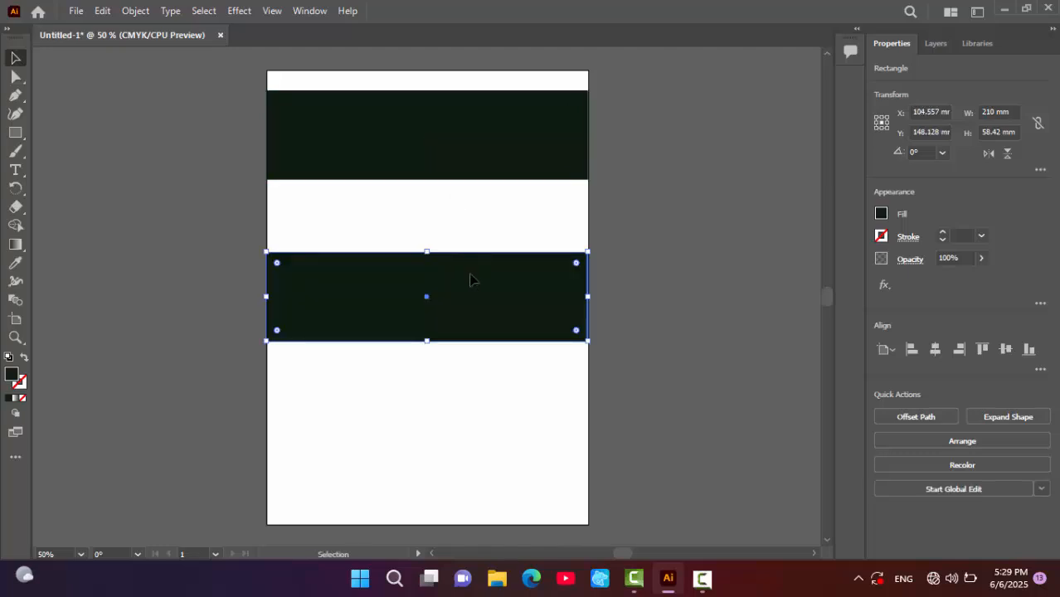
pyautogui.moveTo(470, 282); pyautogui.dragTo(459, 505)
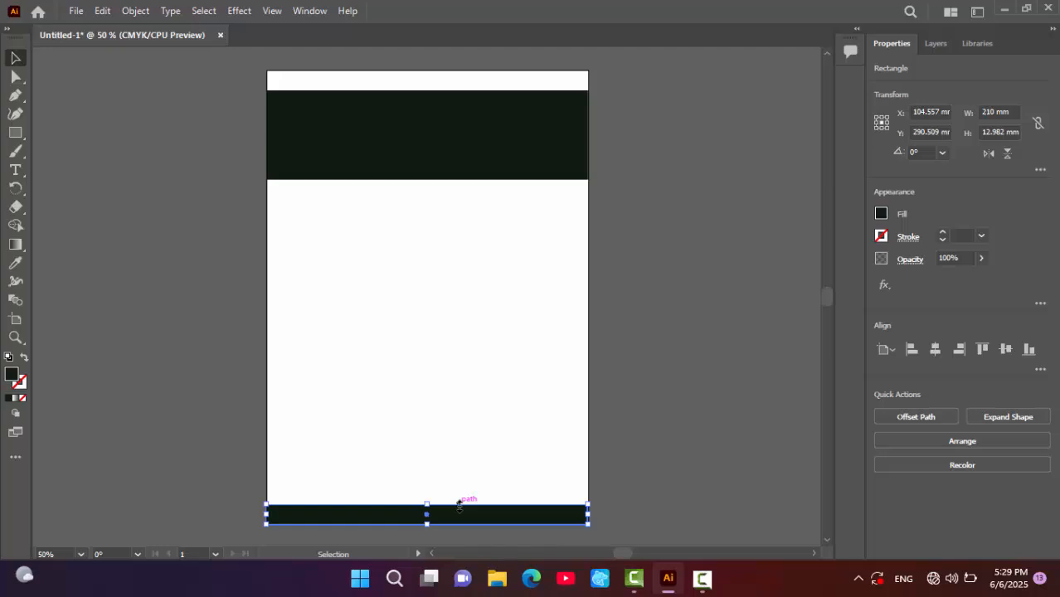
# - Fully round the upper-left corner of the bottom bar
pyautogui.hotkey('ctrl', '=')
pyautogui.hotkey('ctrl', '=')
pyautogui.hotkey('ctrl', '=')
pyautogui.hotkey('ctrl', '-')
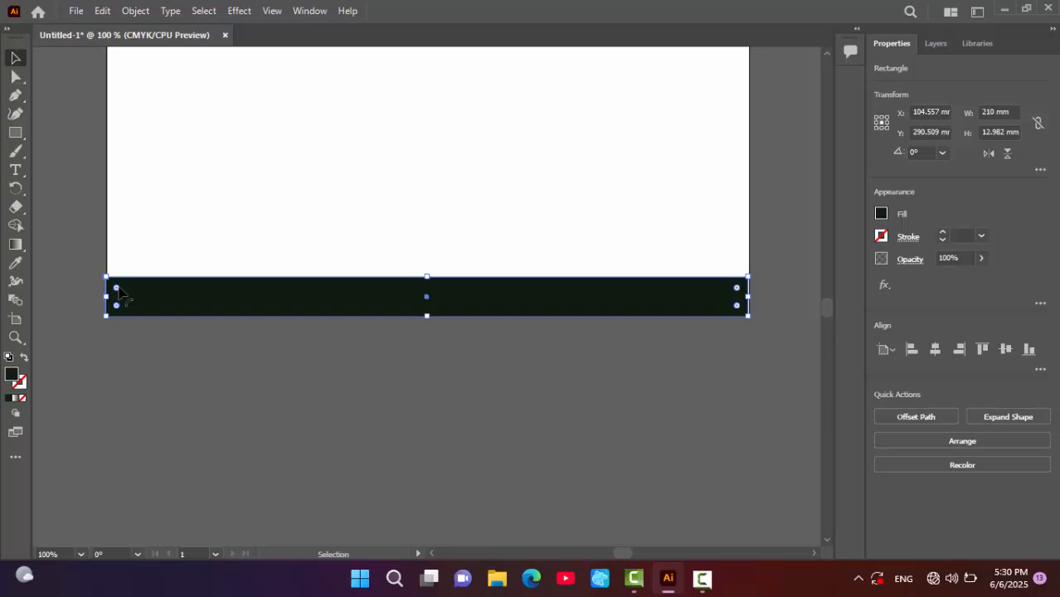
pyautogui.moveTo(119, 288); pyautogui.dragTo(161, 348)
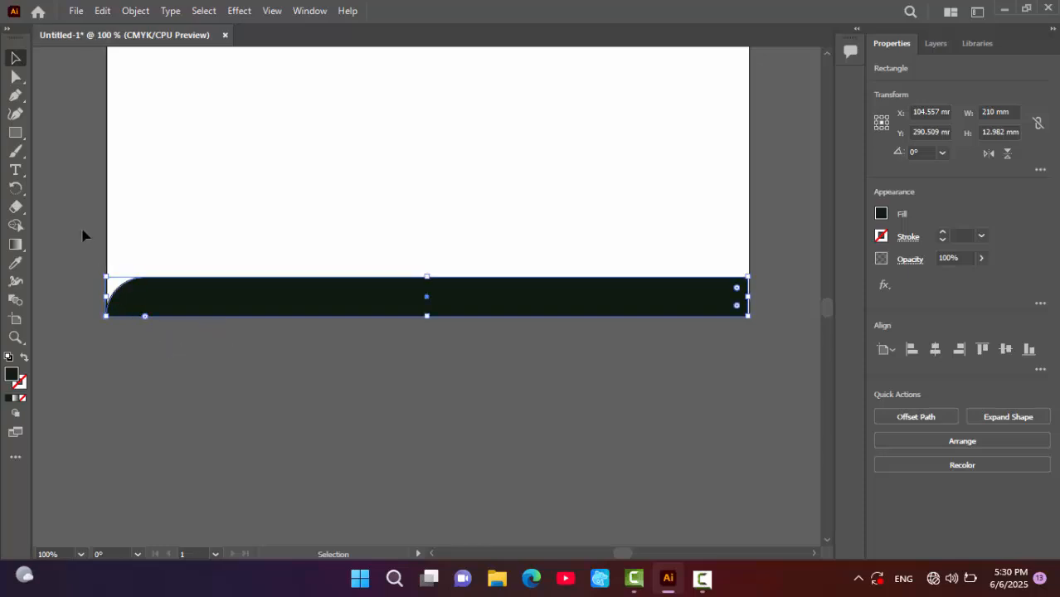
pyautogui.click(43, 100)
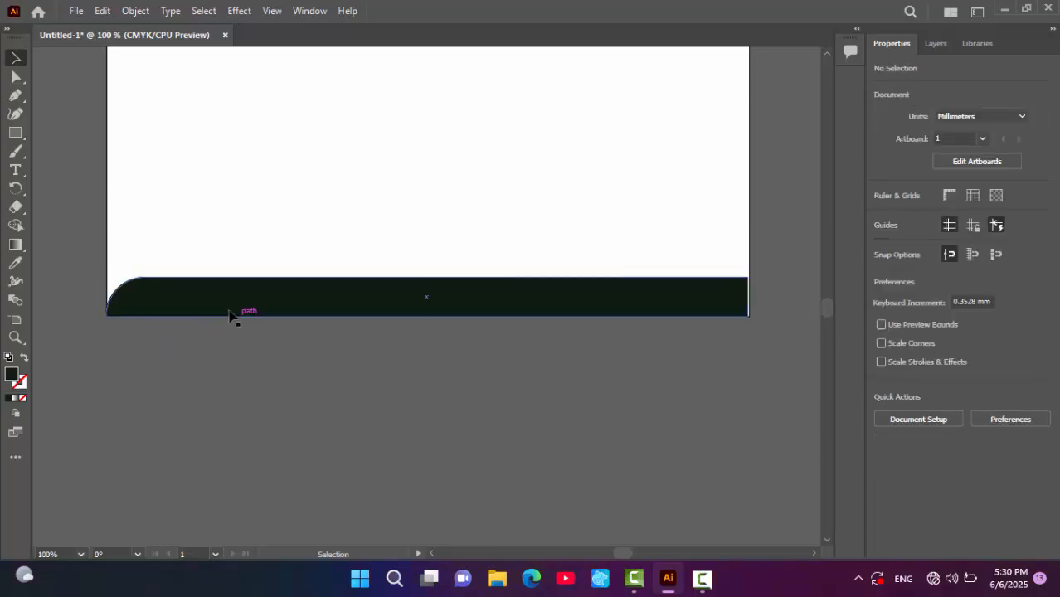
# - Nudge the bottom bar right by 0.3528 mm to line it up with the artboard's edges
pyautogui.click(502, 316)
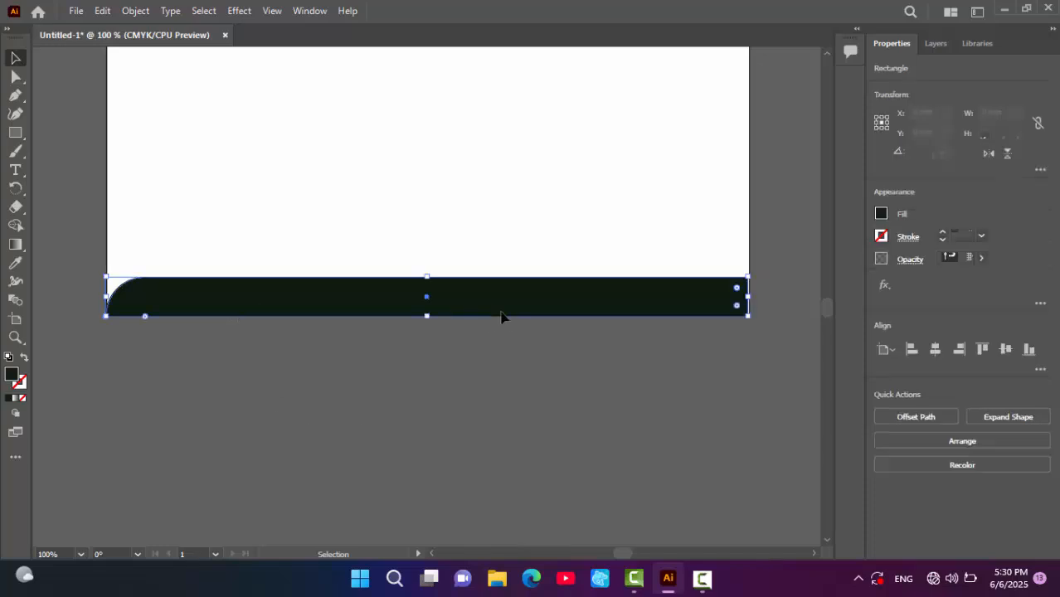
pyautogui.click(599, 408)
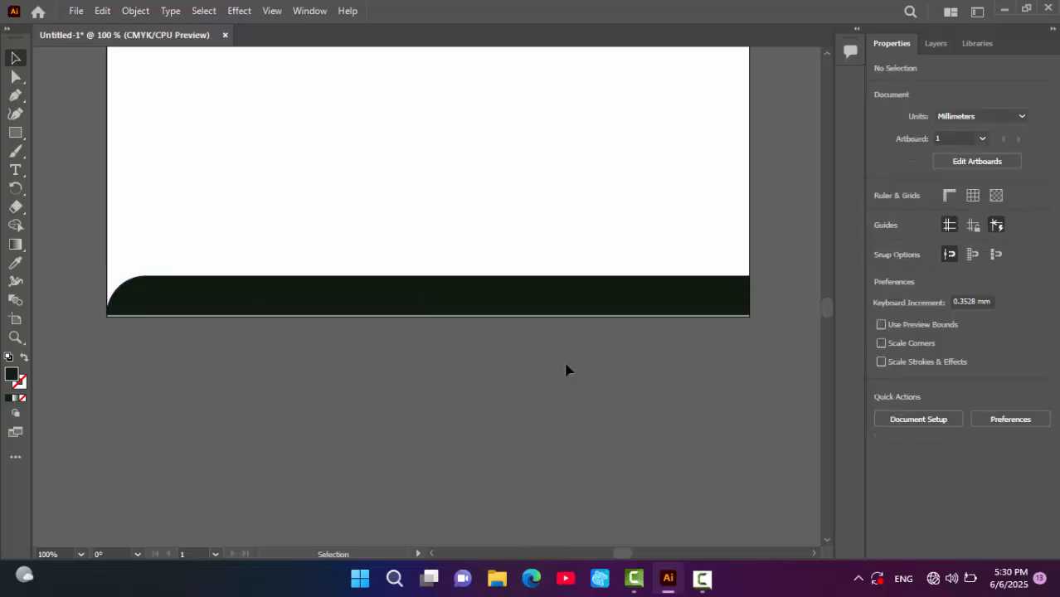
pyautogui.hotkey('ctrl', 'a')
pyautogui.click(596, 408)
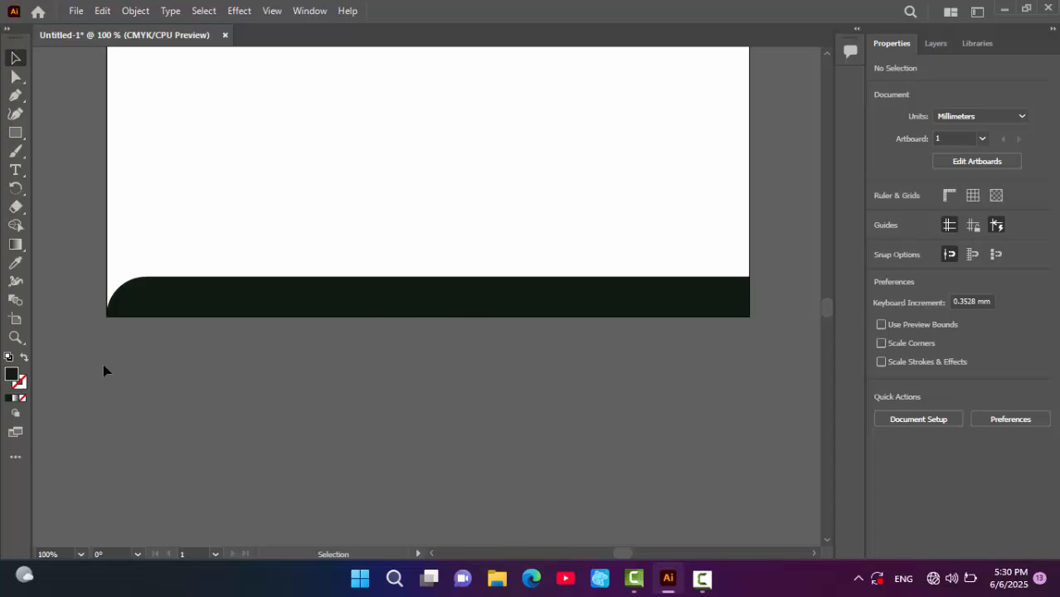
# - Draw a second bar about 135 by 12 mm on top of the bottom bar's right part and fully round its upper-left corner
pyautogui.click(25, 136)
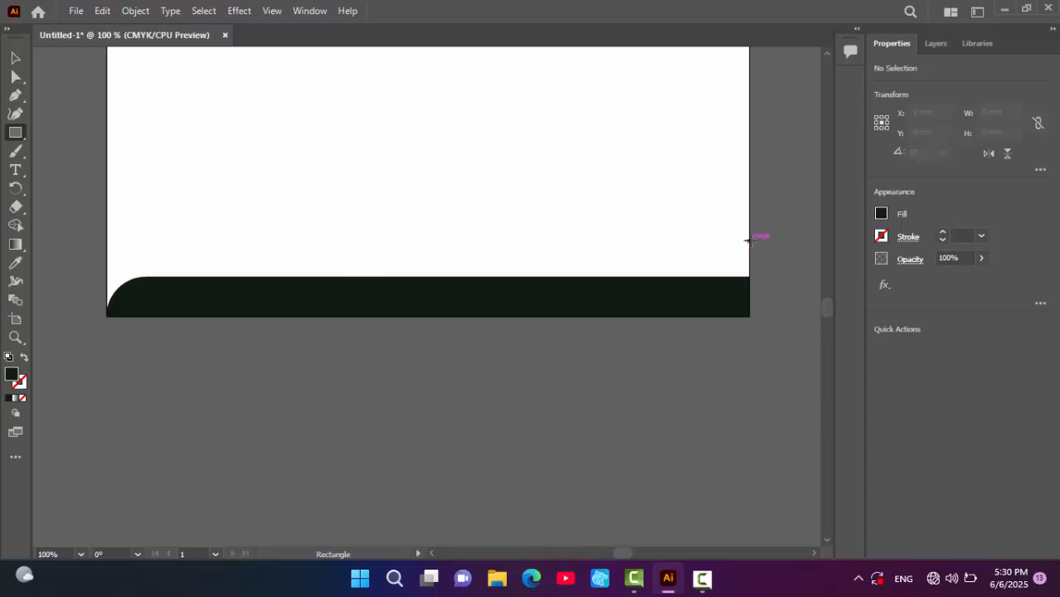
pyautogui.moveTo(749, 241); pyautogui.dragTo(336, 277)
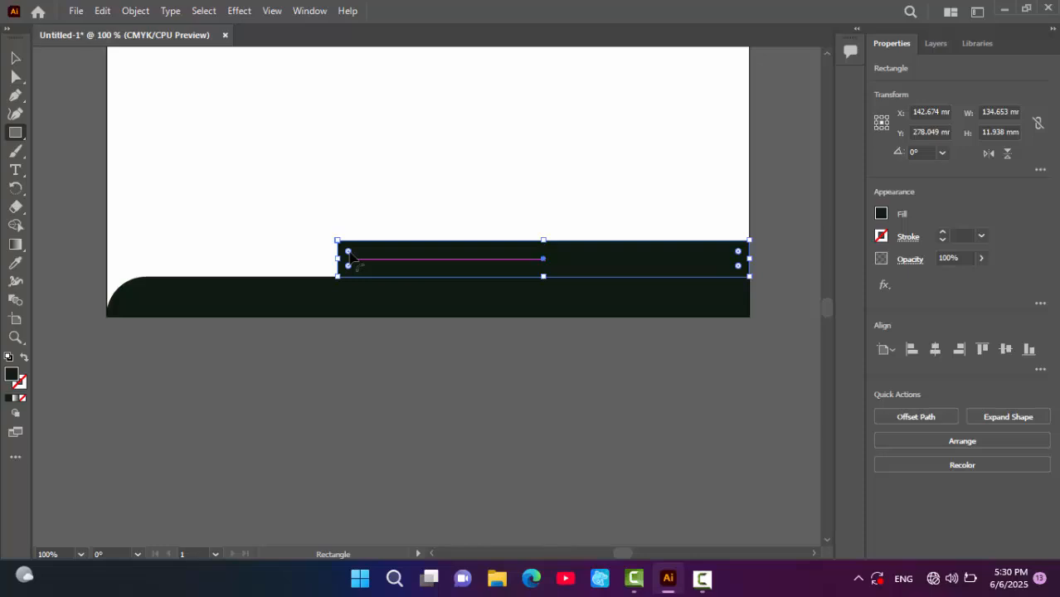
pyautogui.moveTo(349, 250); pyautogui.dragTo(371, 275)
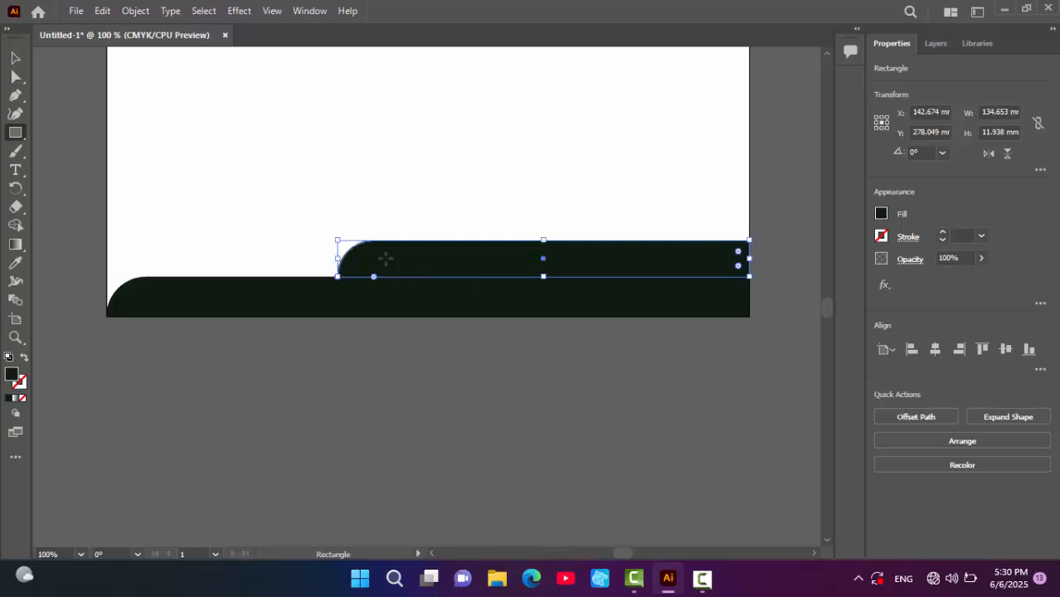
# - Recolour the bottom bar with the slightly lighter dark green #082808
pyautogui.click(16, 59)
pyautogui.click(325, 297)
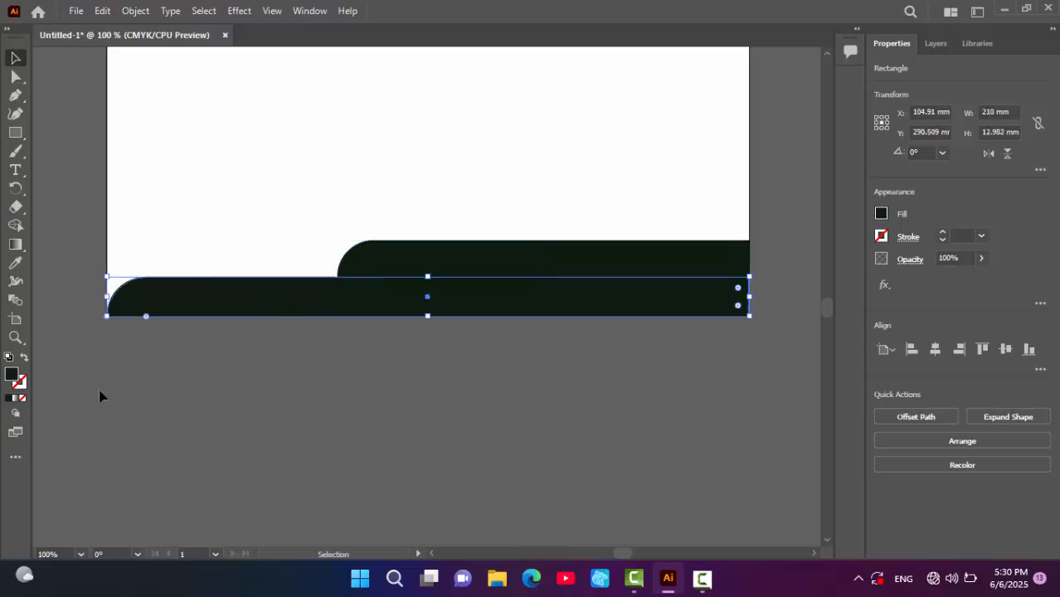
pyautogui.doubleClick(12, 376)
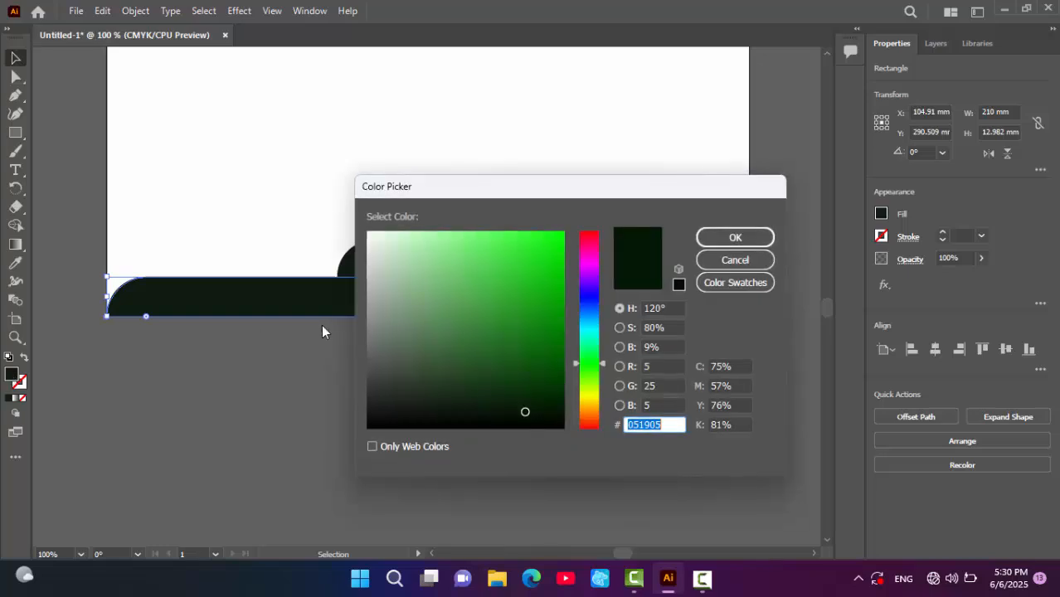
pyautogui.moveTo(526, 407); pyautogui.dragTo(526, 399)
pyautogui.click(721, 242)
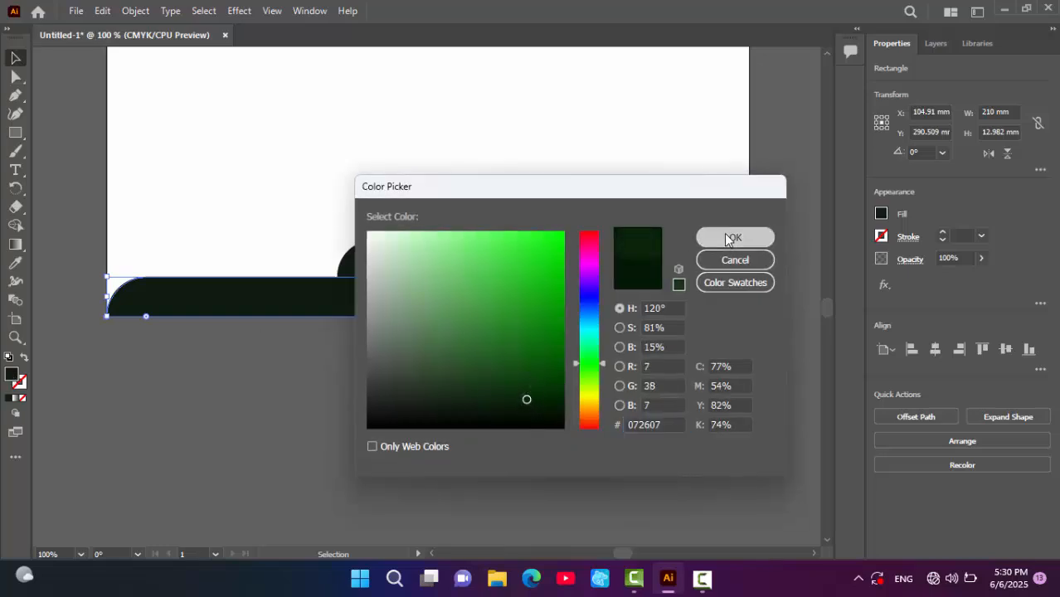
pyautogui.doubleClick(13, 374)
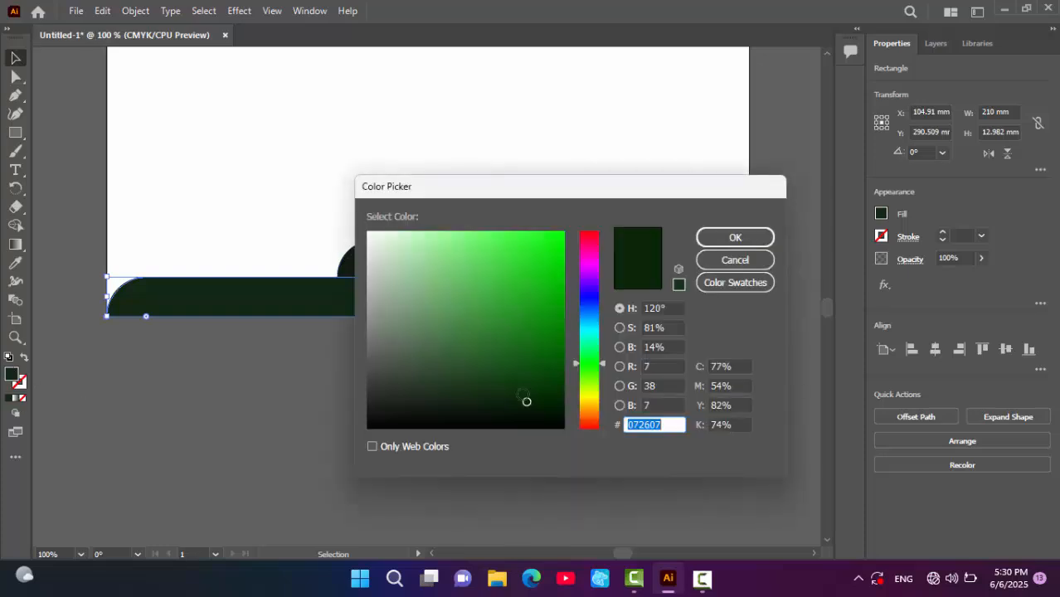
pyautogui.click(523, 396)
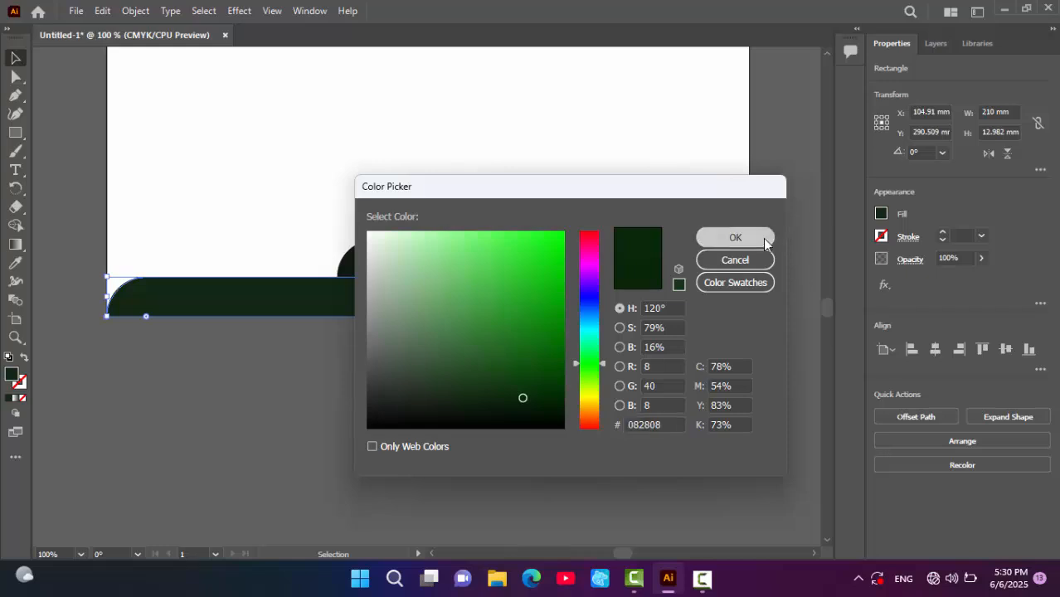
pyautogui.click(735, 237)
pyautogui.click(83, 126)
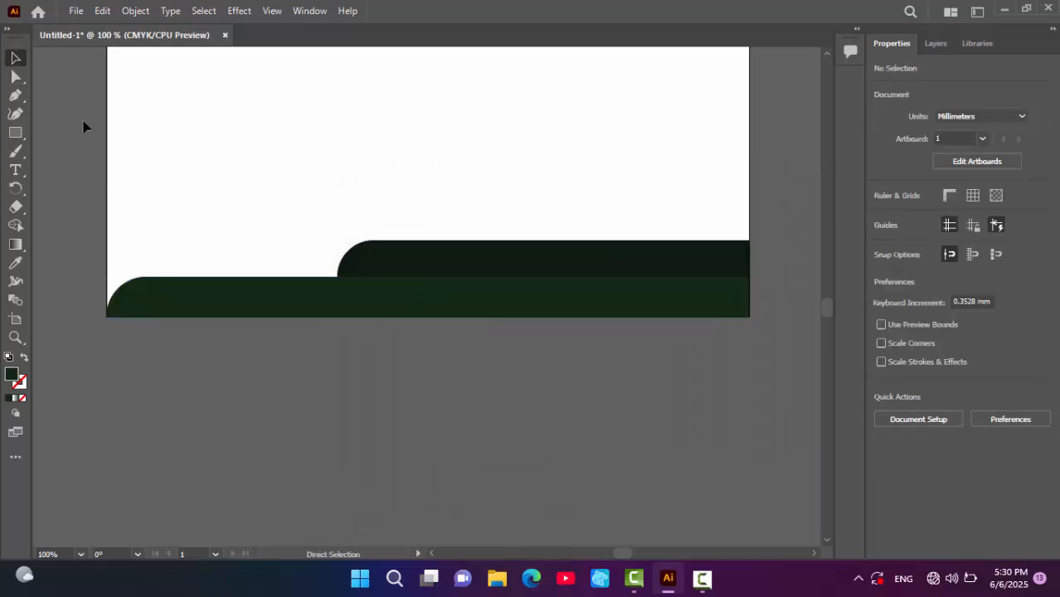
# - Nudge the recoloured bottom bar slightly right so it covers the artboard's right edge
pyautogui.hotkey('ctrl', '-')
pyautogui.hotkey('ctrl', '-')
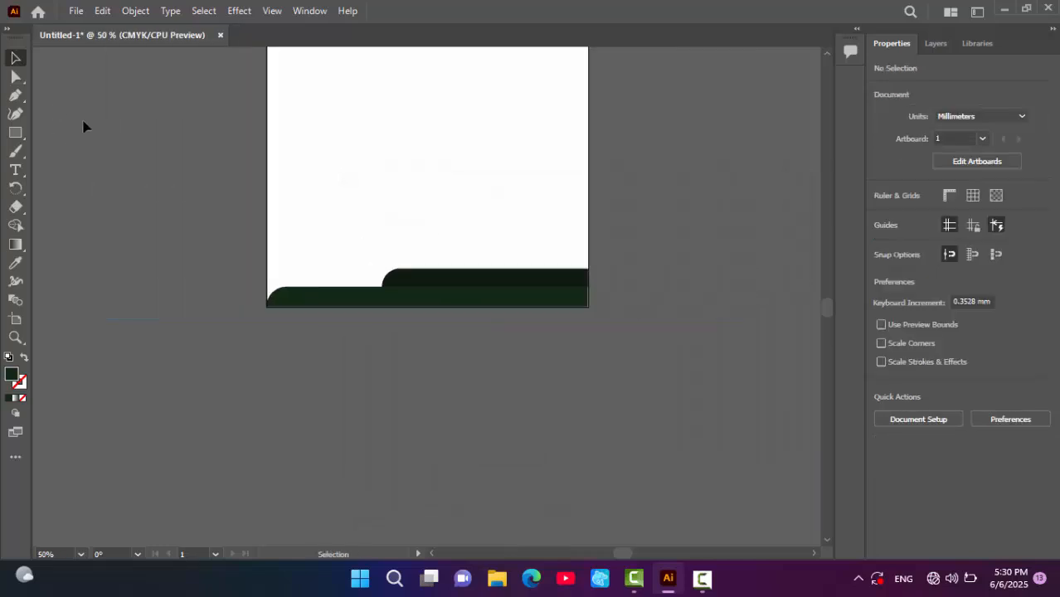
pyautogui.click(540, 304)
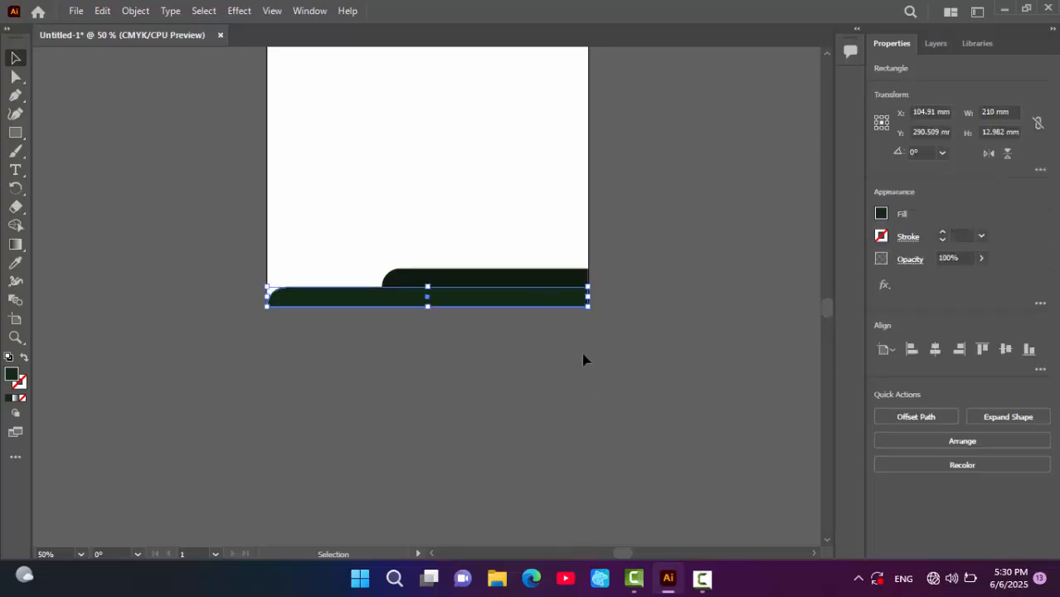
pyautogui.click(595, 353)
pyautogui.click(577, 303)
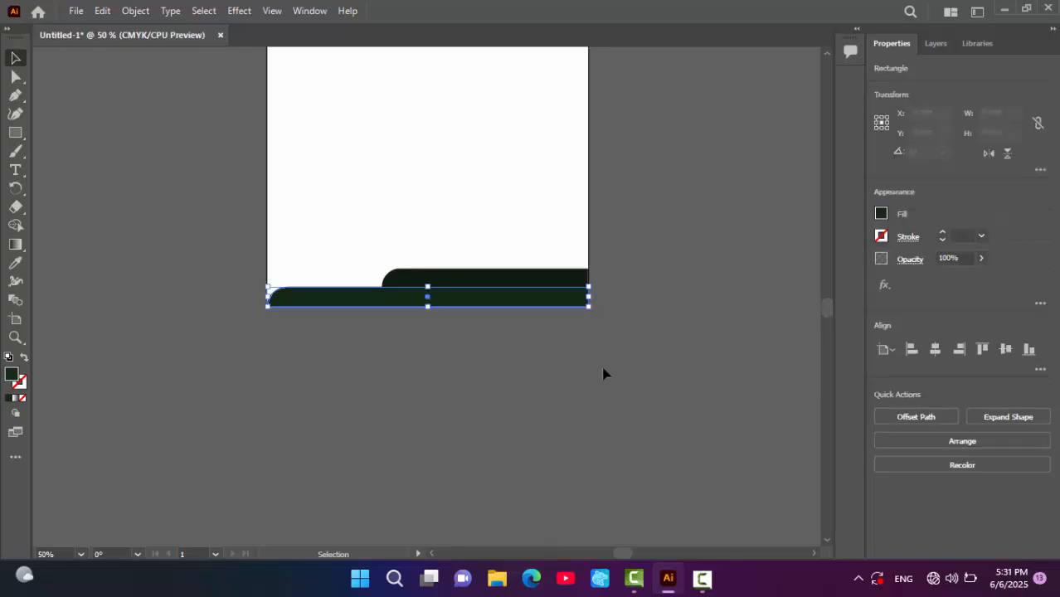
pyautogui.click(599, 369)
# - Nudge the shorter upper footer bar slightly right and down against the artboard edge and the bottom bar
pyautogui.click(568, 282)
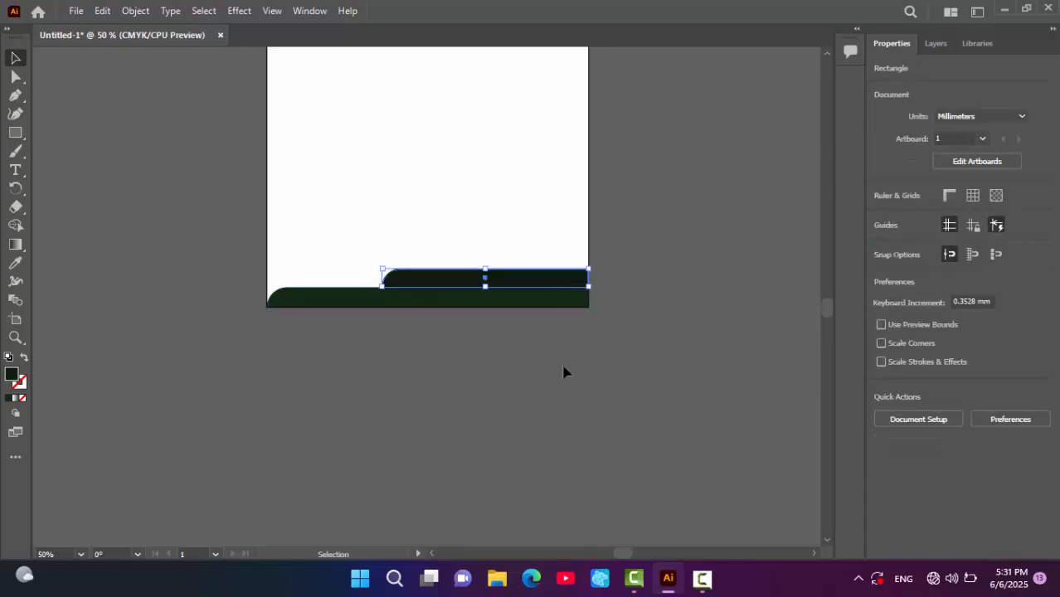
pyautogui.click(563, 372)
pyautogui.scroll(2, 564, 371)
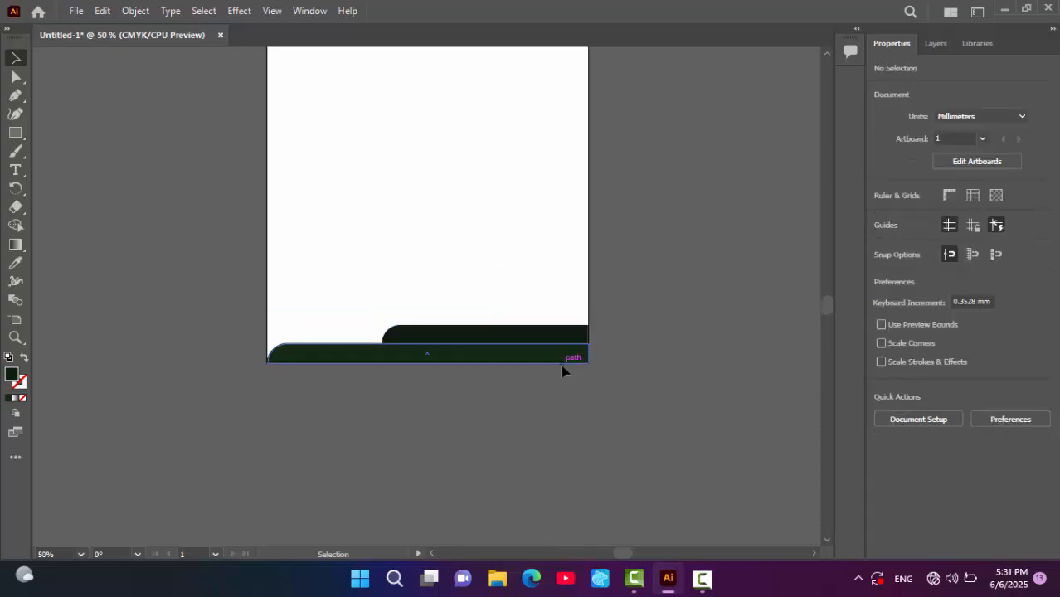
pyautogui.click(565, 338)
pyautogui.click(599, 398)
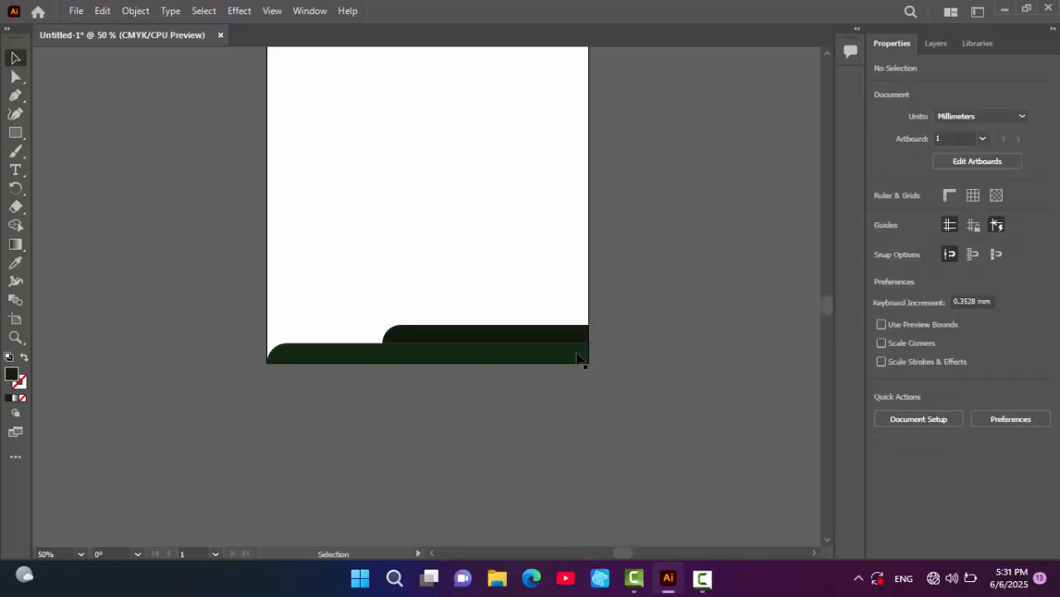
pyautogui.click(580, 338)
pyautogui.click(564, 373)
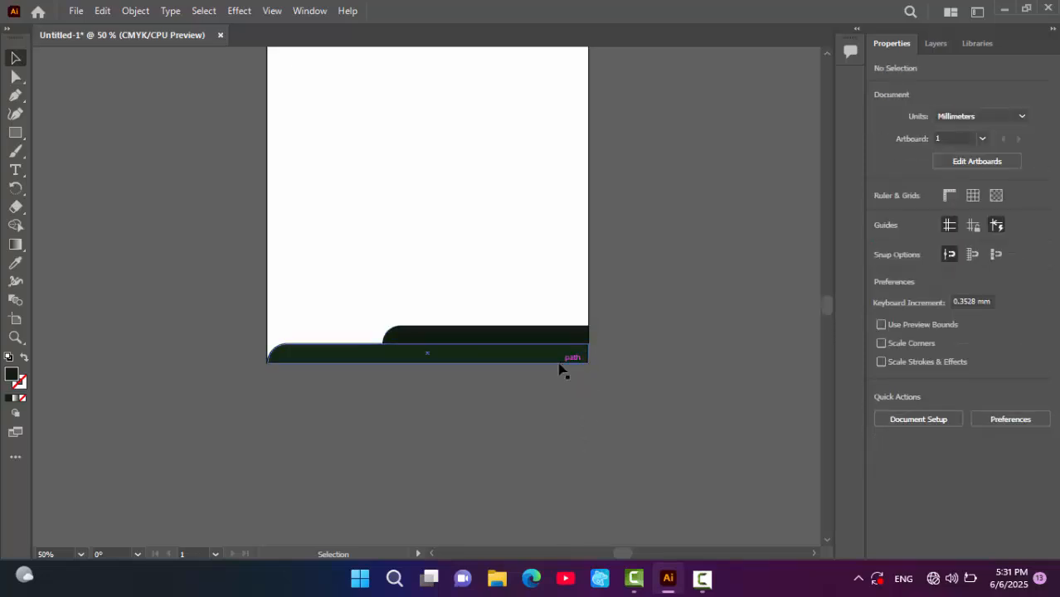
# - Extend the upper footer bar leftward to about 157 mm wide and make it slightly taller
pyautogui.scroll(3, 561, 368)
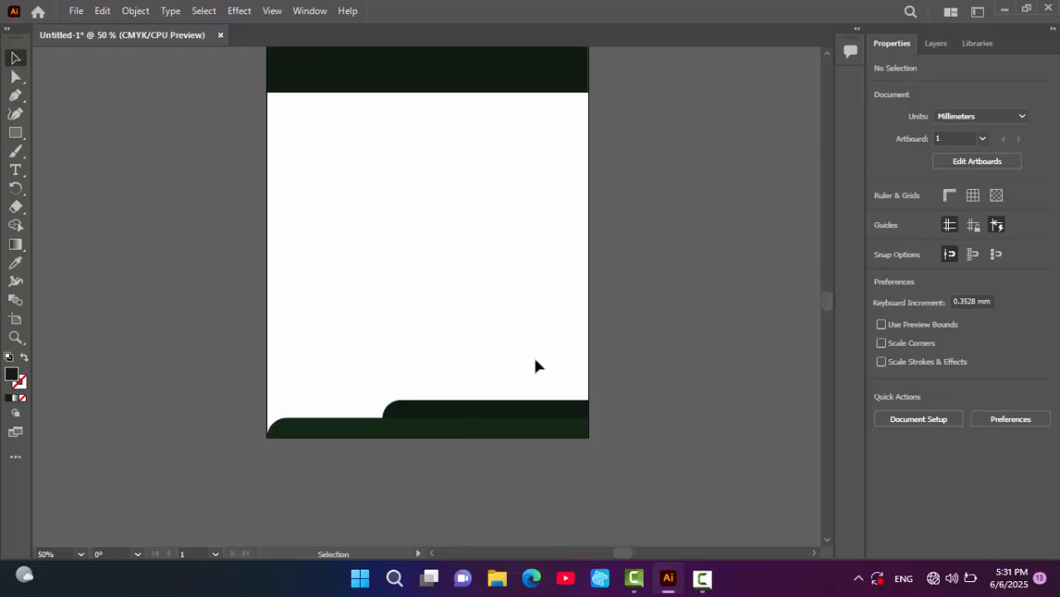
pyautogui.click(494, 411)
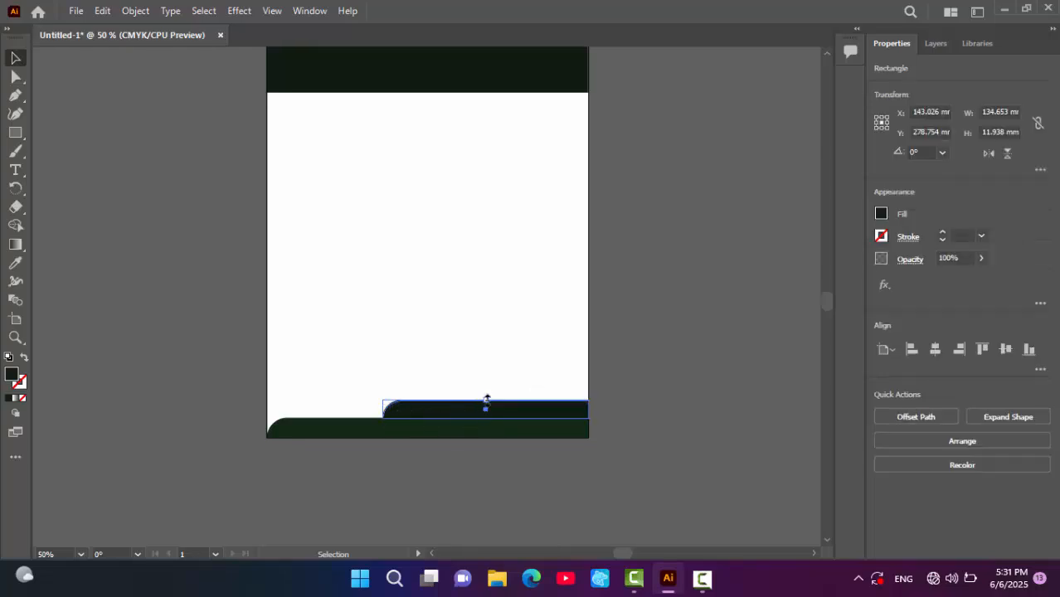
pyautogui.moveTo(486, 400); pyautogui.dragTo(491, 394)
pyautogui.moveTo(382, 406); pyautogui.dragTo(347, 407)
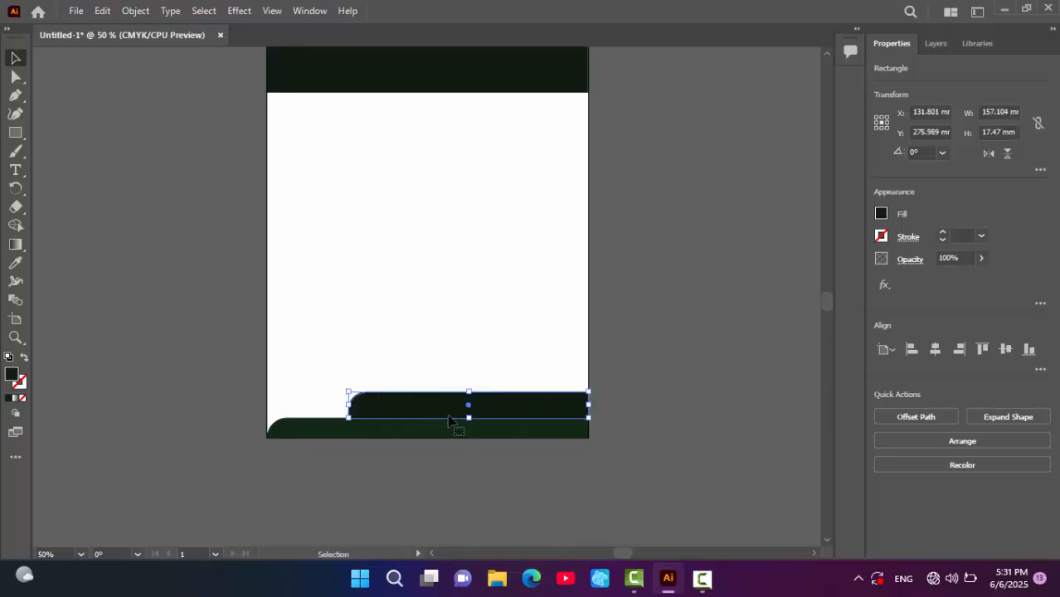
pyautogui.moveTo(470, 393)
pyautogui.mouseDown()
pyautogui.moveTo(480, 404)
pyautogui.moveTo(490, 403)
pyautogui.moveTo(476, 394)
pyautogui.moveTo(489, 395)
pyautogui.mouseUp()
pyautogui.click(634, 372)
pyautogui.click(467, 407)
pyautogui.click(647, 398)
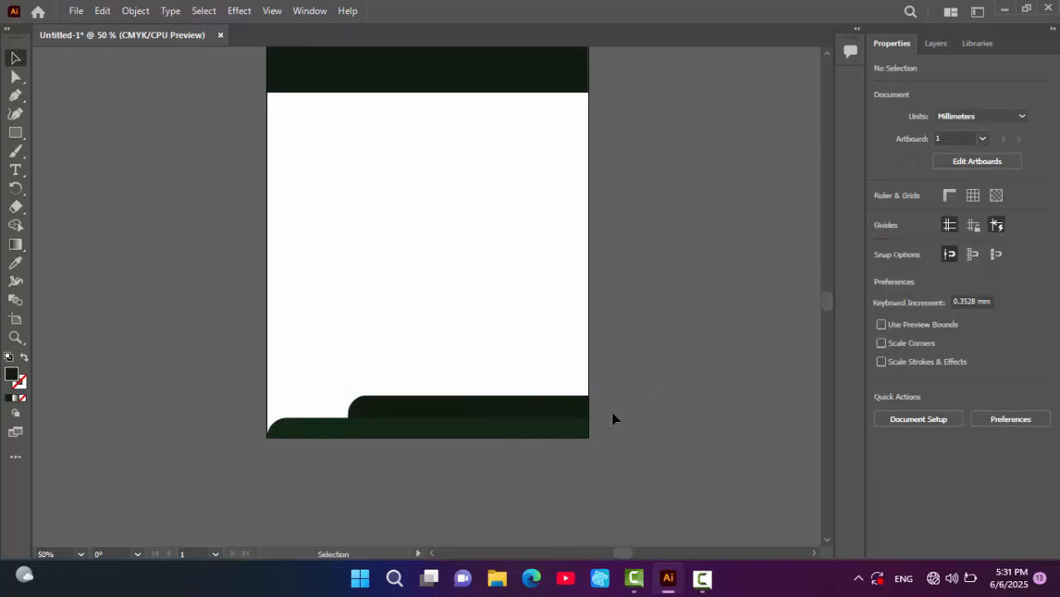
# - Match the upper footer bar's fill to the header band's dark green by sampling it with the Eyedropper
pyautogui.scroll(2, 538, 367)
pyautogui.scroll(2, 464, 340)
pyautogui.scroll(-2, 449, 391)
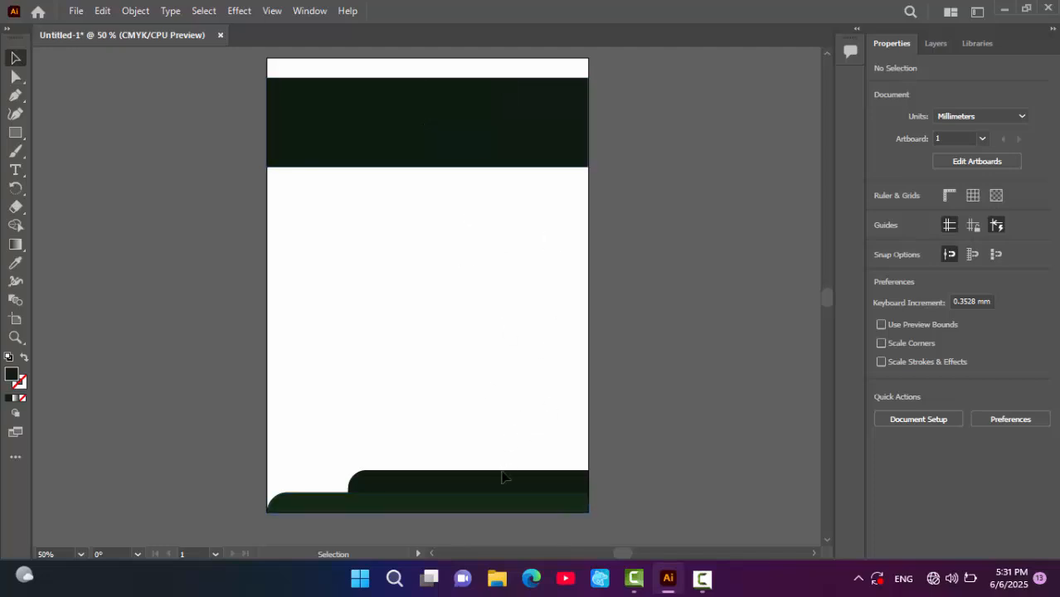
pyautogui.click(488, 486)
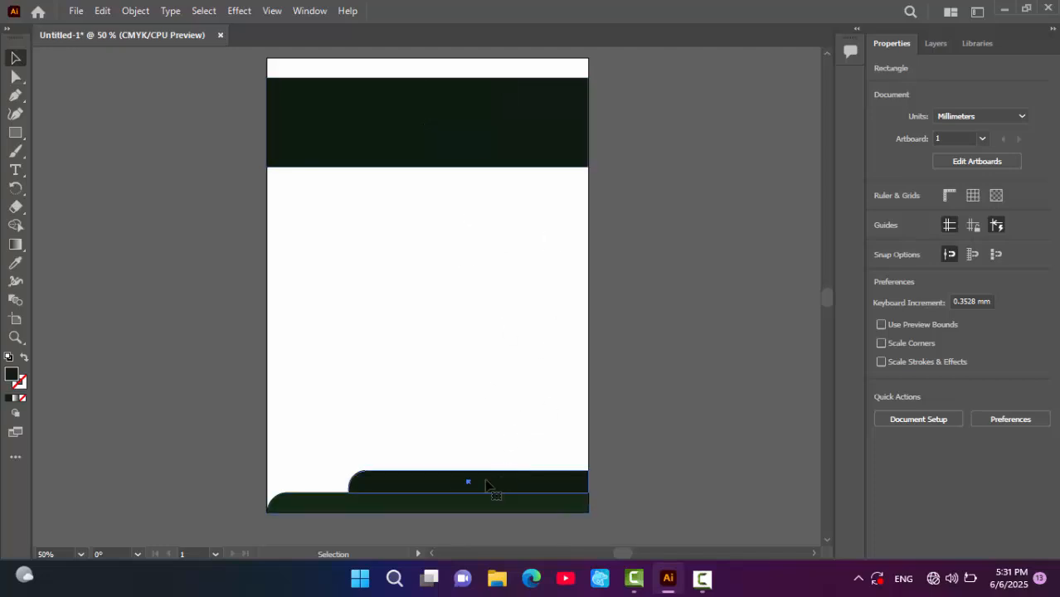
pyautogui.click(16, 264)
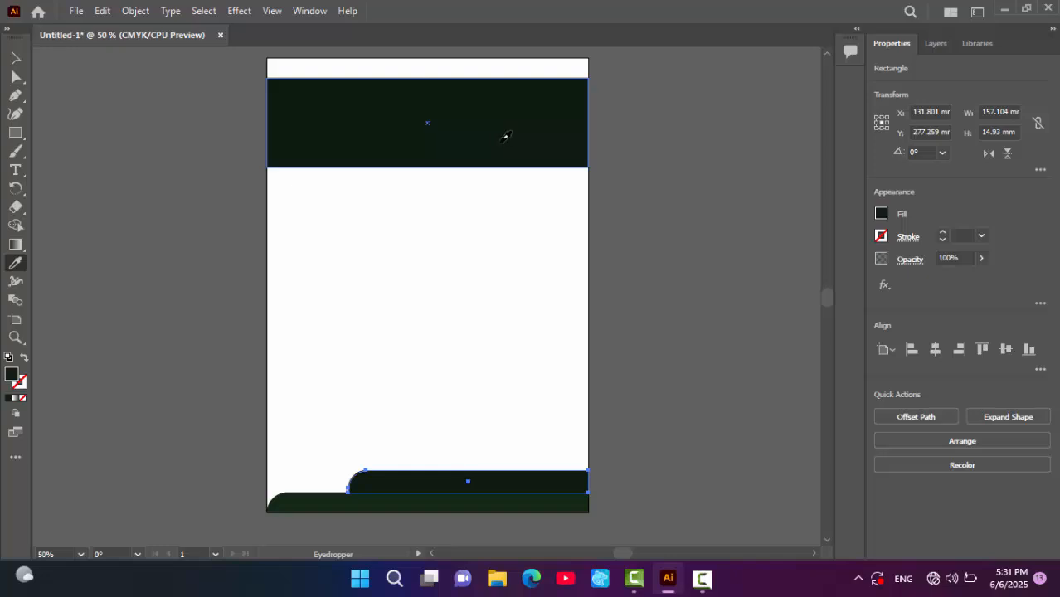
pyautogui.click(15, 58)
pyautogui.click(121, 197)
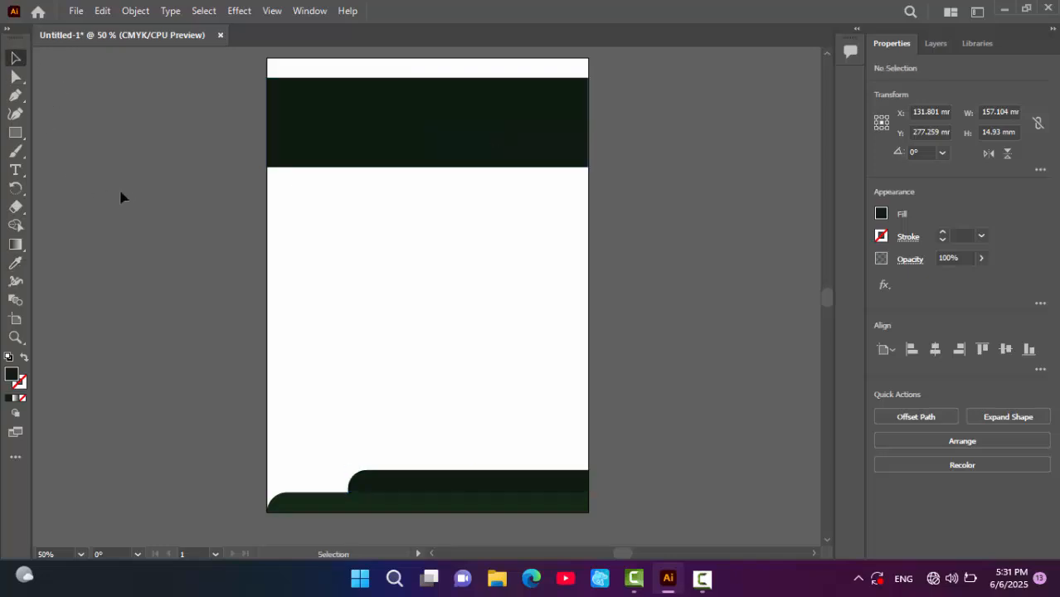
# - Draw a rectangle about 172 × 60 mm from the artboard's left edge over the header band's lower part and fully round its right corners
pyautogui.click(15, 133)
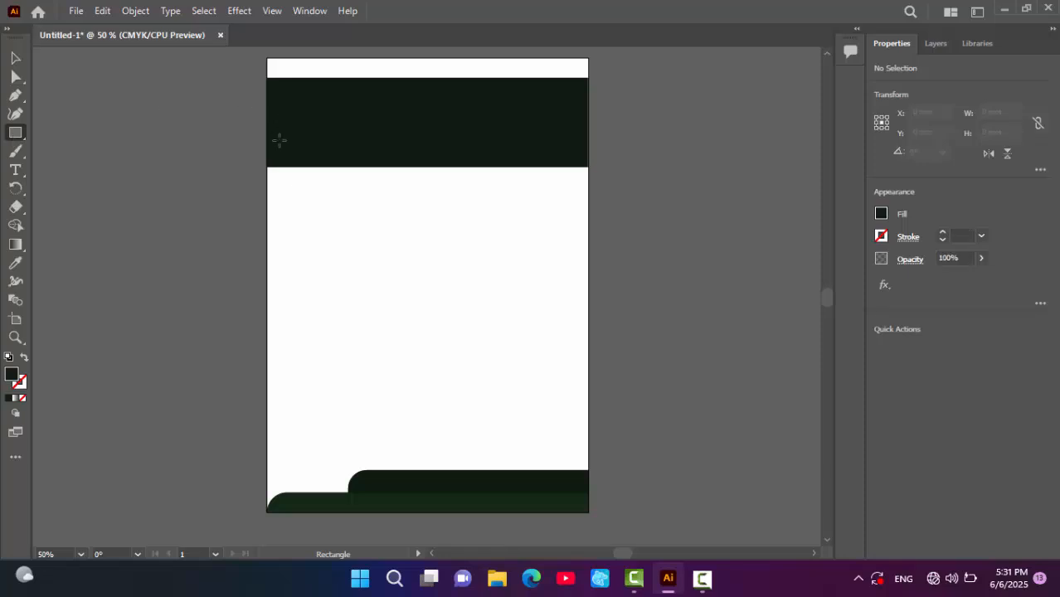
pyautogui.moveTo(267, 132); pyautogui.dragTo(530, 224)
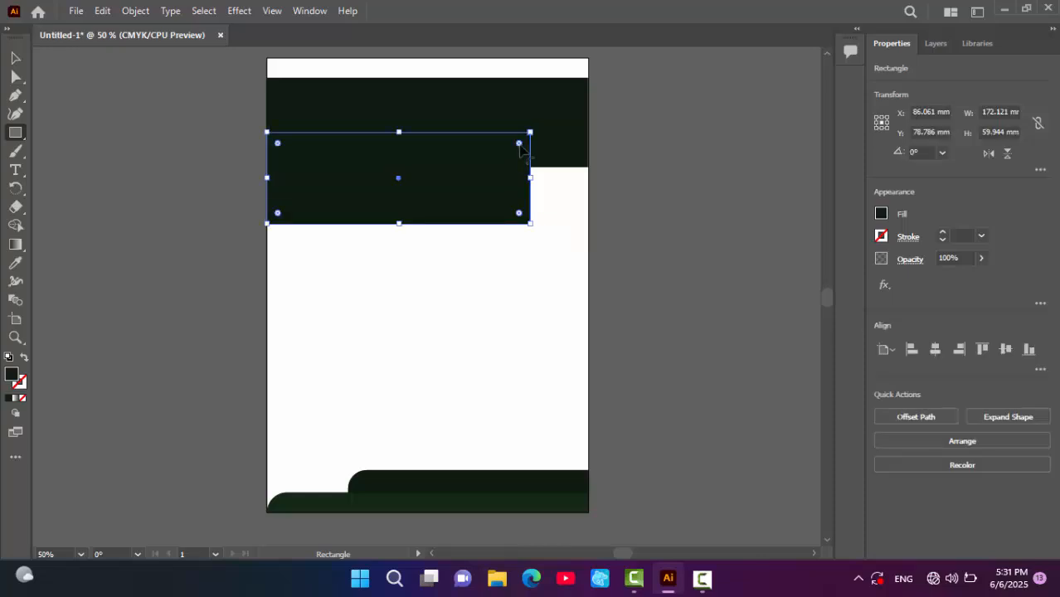
pyautogui.moveTo(521, 145); pyautogui.dragTo(450, 143)
pyautogui.moveTo(517, 212); pyautogui.dragTo(437, 172)
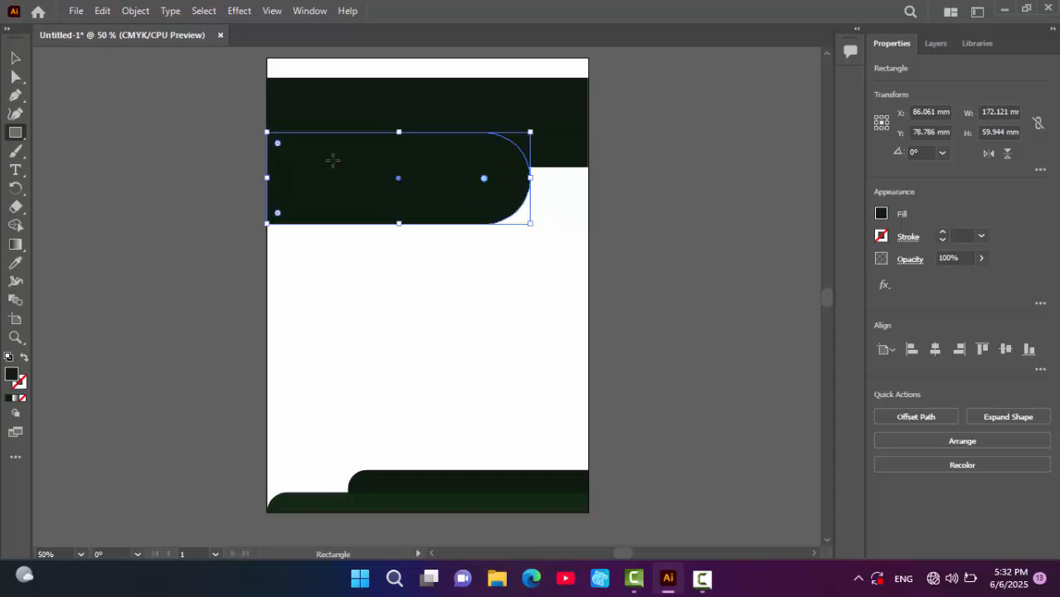
# - Recolour the new rounded header shape with the bottom bar's lighter dark green using the Eyedropper
pyautogui.click(23, 58)
pyautogui.click(18, 264)
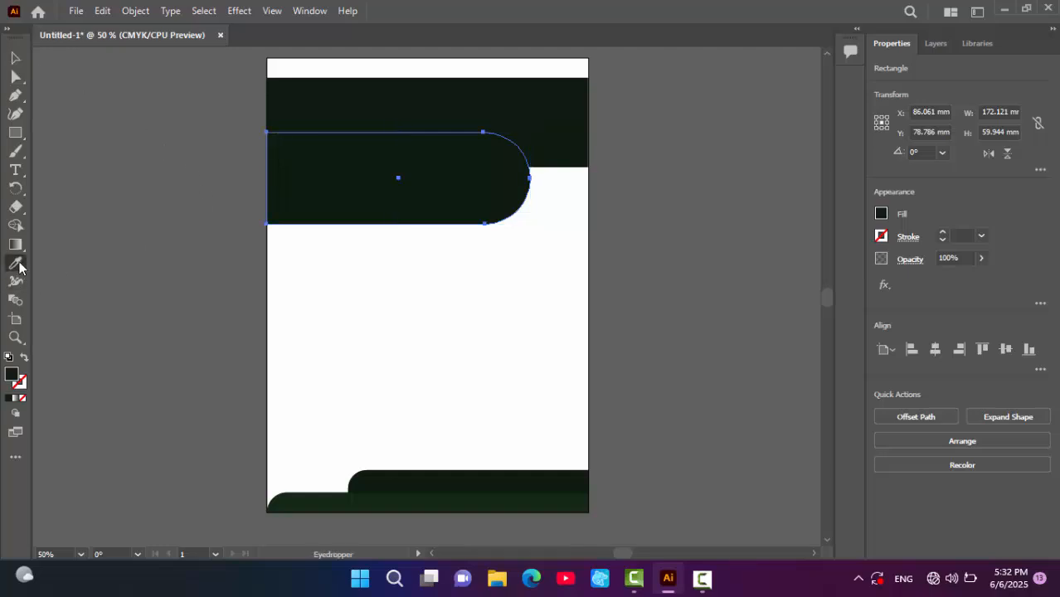
pyautogui.click(358, 500)
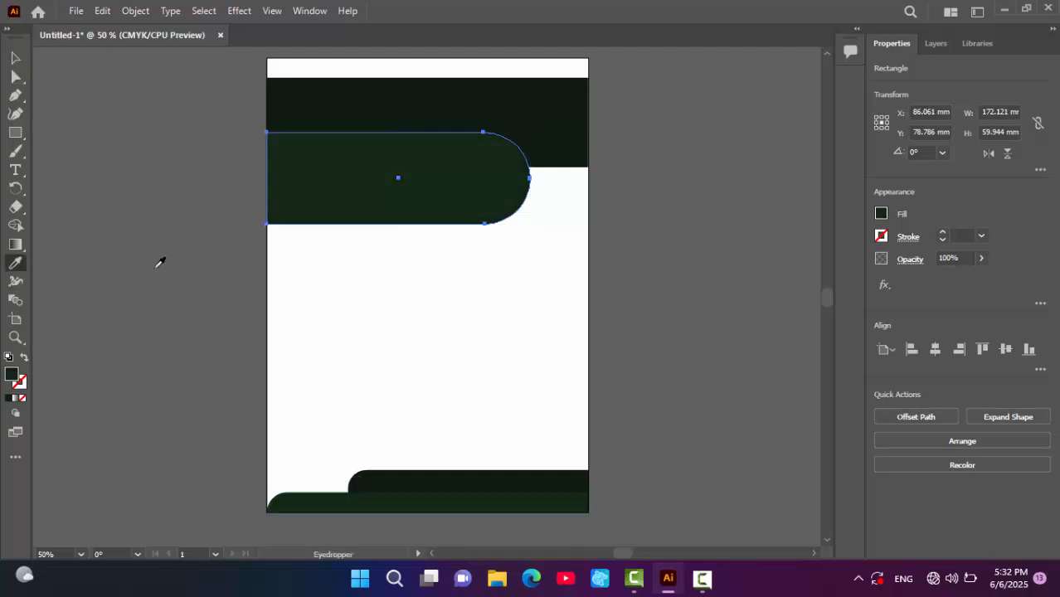
pyautogui.click(16, 58)
pyautogui.click(121, 152)
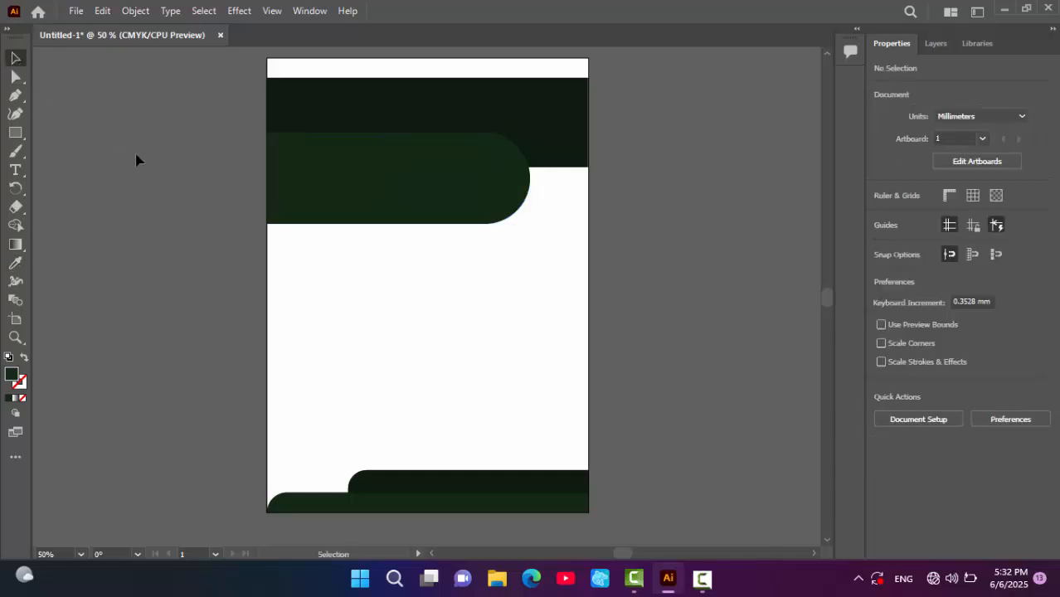
# - Nudge the rounded header shape slightly upward over the header band
pyautogui.click(397, 178)
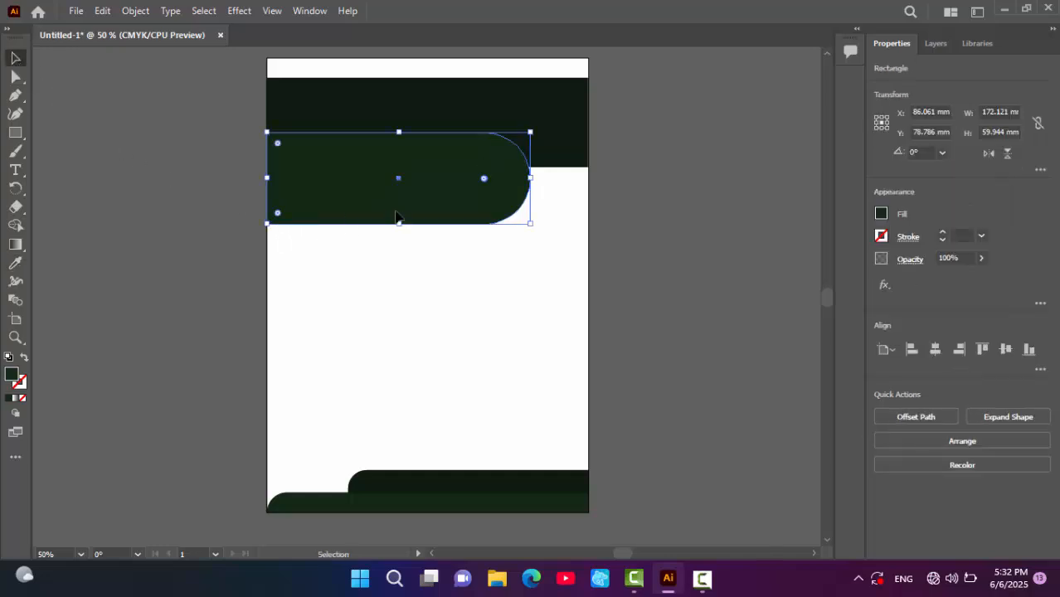
pyautogui.press('Up')
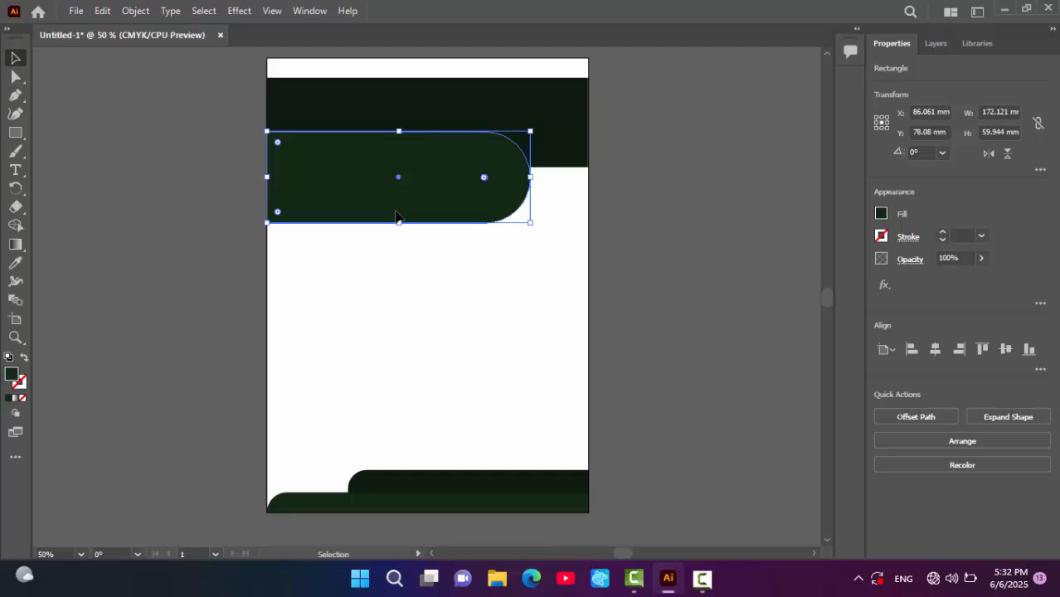
pyautogui.click(674, 265)
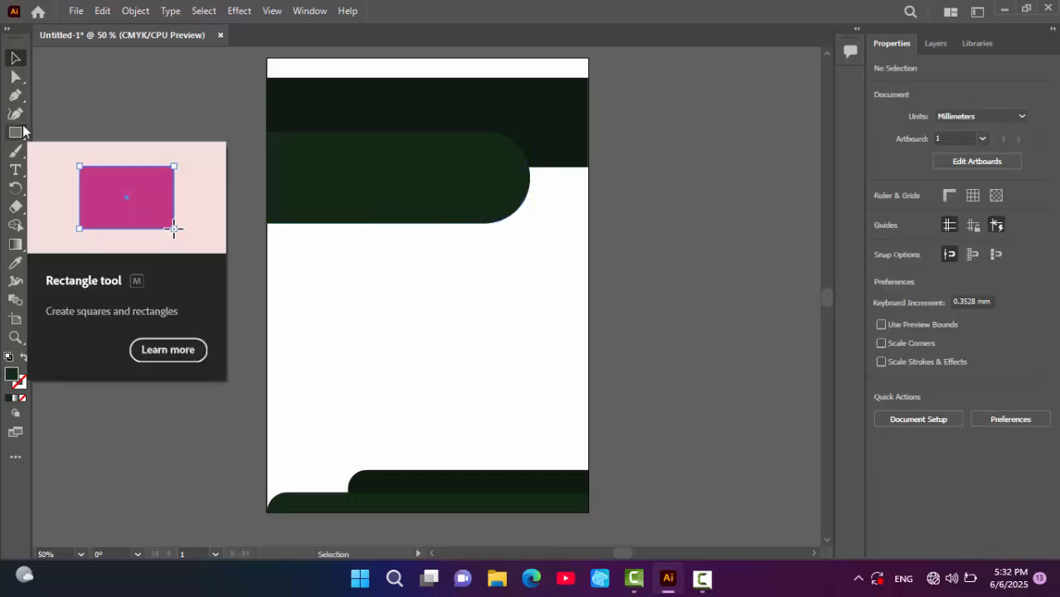
# - Try the darker green #041604 as the rounded header shape's fill and undo it
pyautogui.click(348, 170)
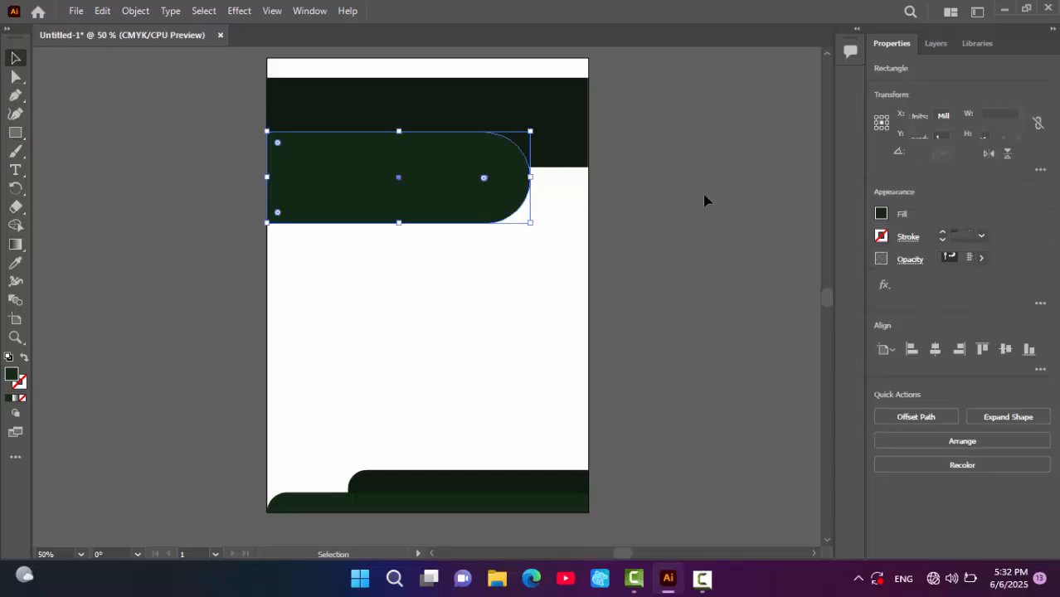
pyautogui.click(882, 237)
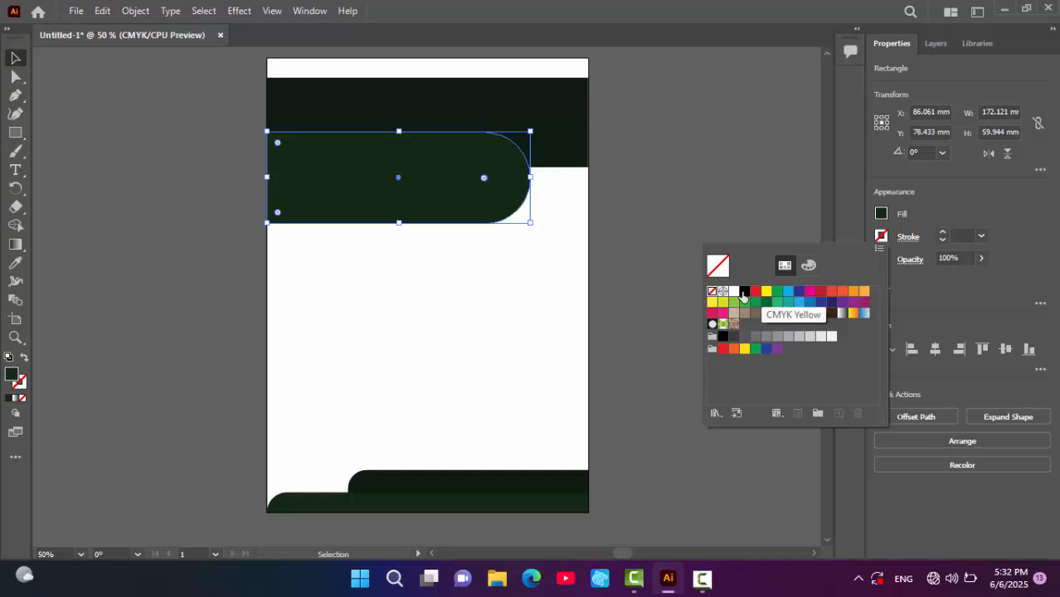
pyautogui.click(21, 383)
pyautogui.doubleClick(20, 383)
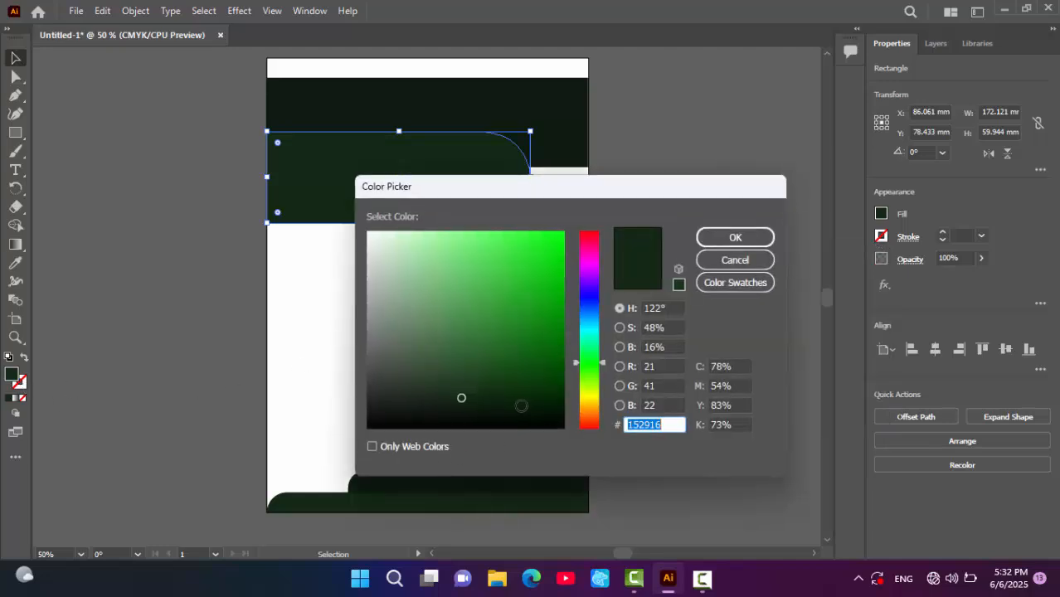
pyautogui.moveTo(521, 406); pyautogui.dragTo(531, 411)
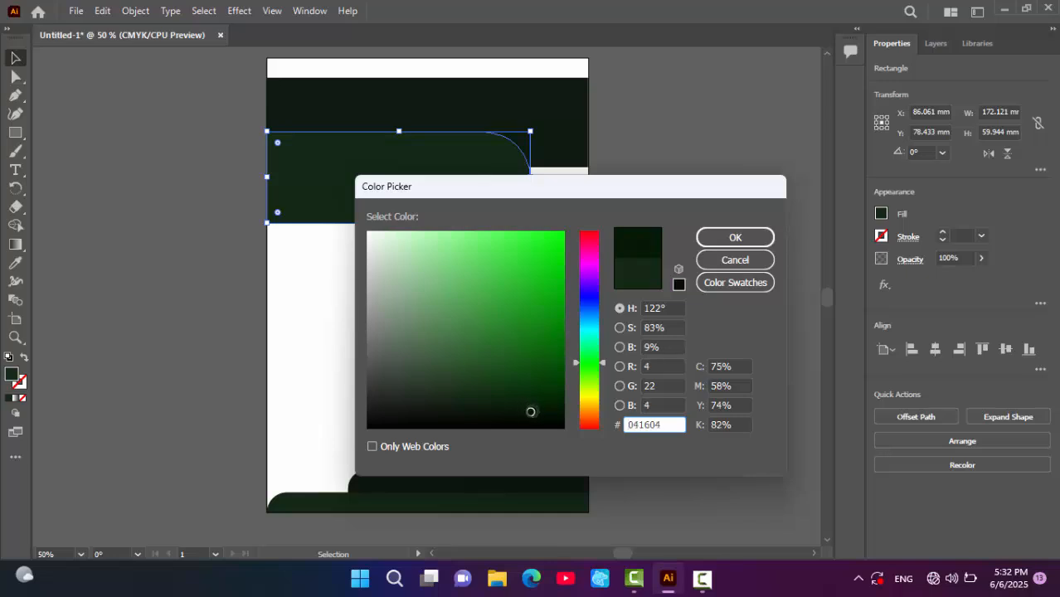
pyautogui.click(734, 239)
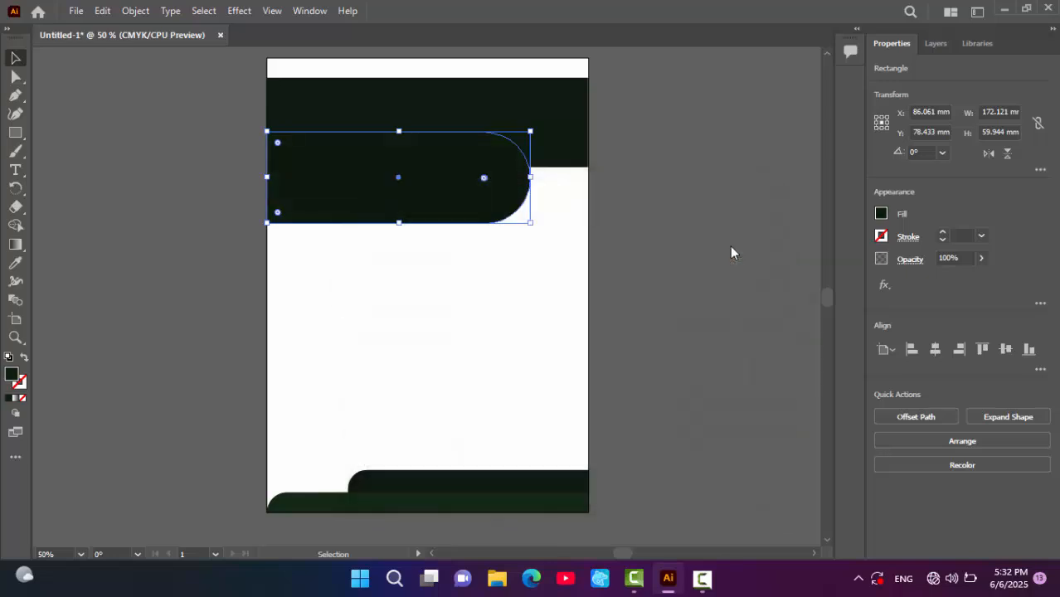
pyautogui.hotkey('ctrl', 'z')
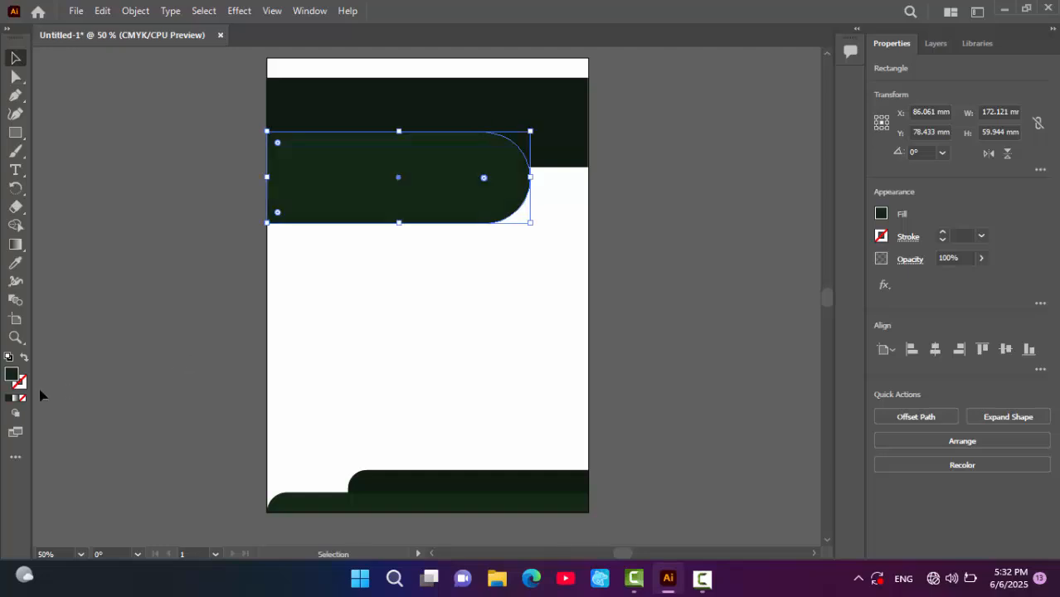
# - Give the rounded header shape a near-black green #091409 stroke with a weight of 6 pt
pyautogui.doubleClick(20, 386)
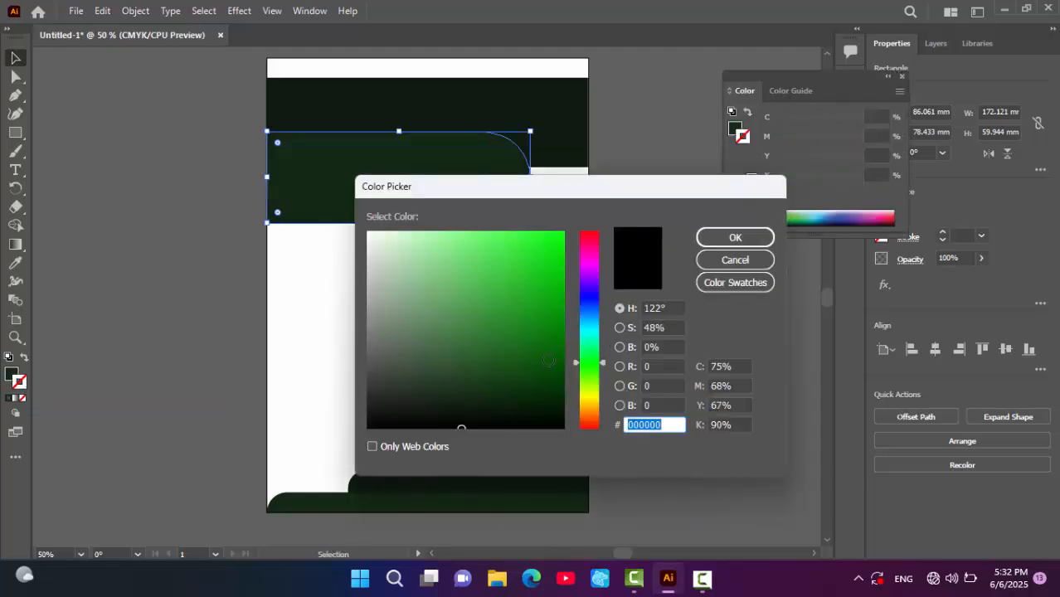
pyautogui.moveTo(471, 407); pyautogui.dragTo(477, 413)
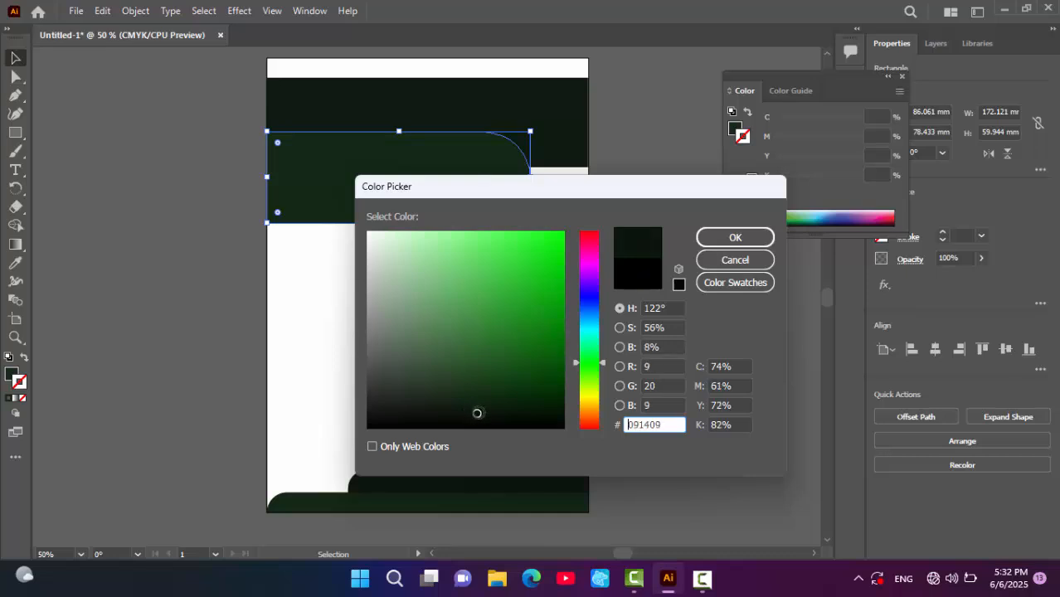
pyautogui.click(740, 238)
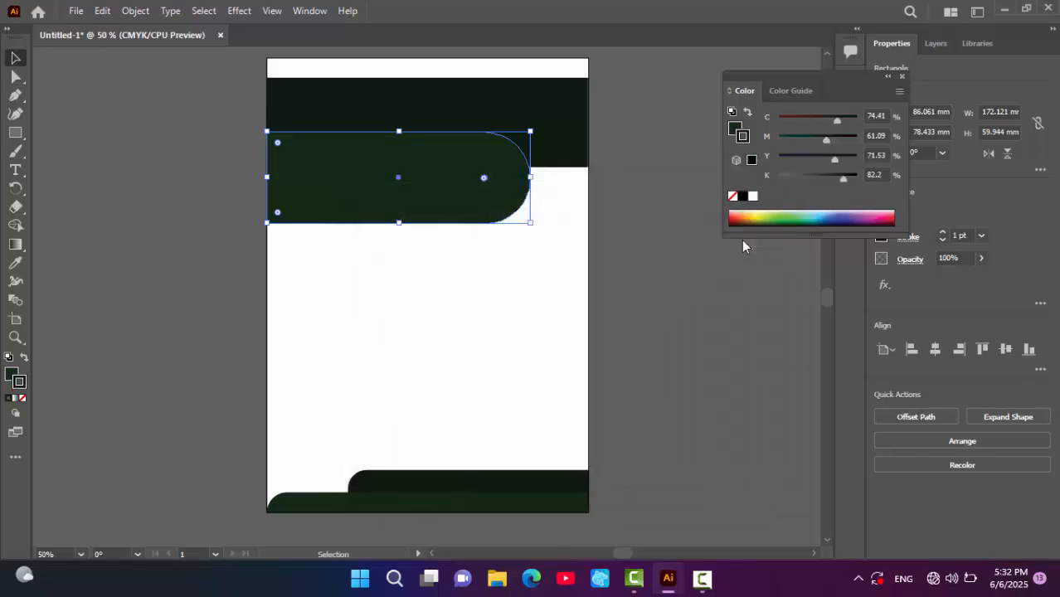
pyautogui.click(943, 234)
pyautogui.click(944, 234)
pyautogui.click(943, 234)
pyautogui.click(944, 234)
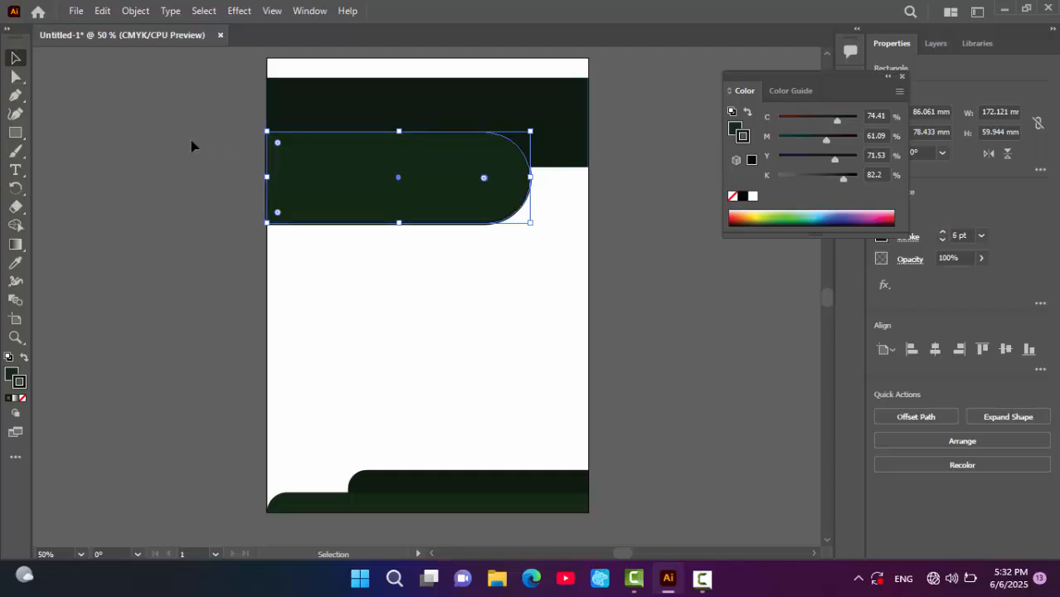
pyautogui.click(92, 101)
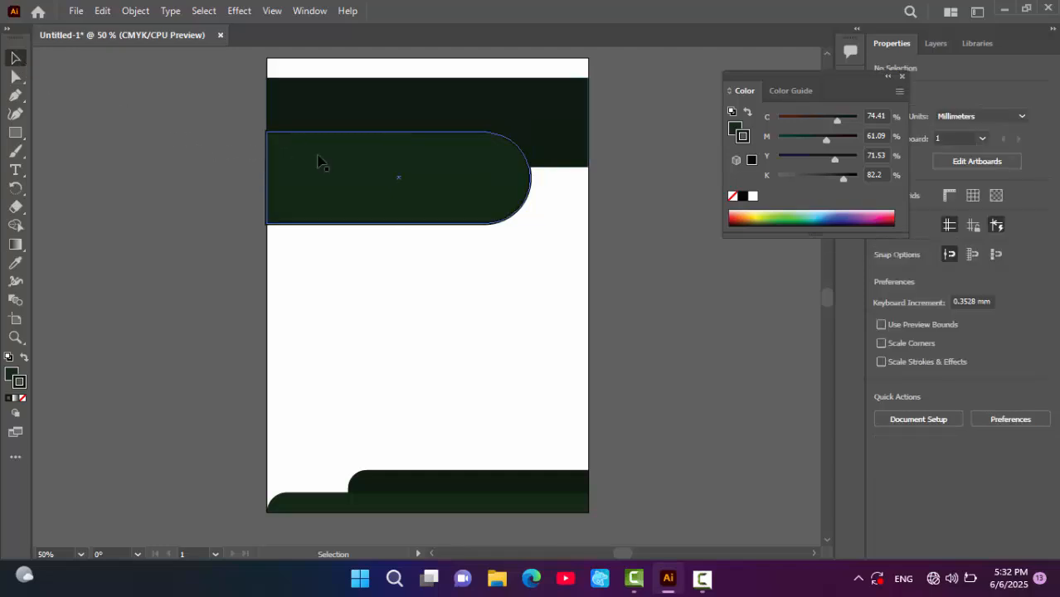
# - Undo the stroke weight increases and remove the stroke from the rounded header shape
pyautogui.click(343, 166)
pyautogui.hotkey('ctrl', 'z')
pyautogui.hotkey('ctrl', 'z')
pyautogui.hotkey('ctrl', 'z')
pyautogui.hotkey('ctrl', 'z')
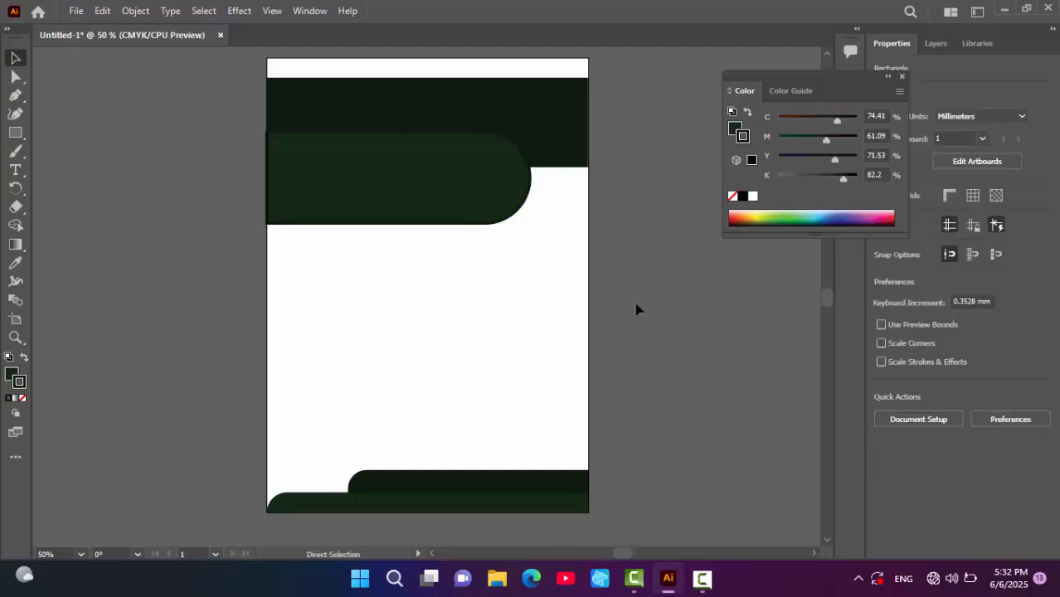
pyautogui.hotkey('ctrl', 'z')
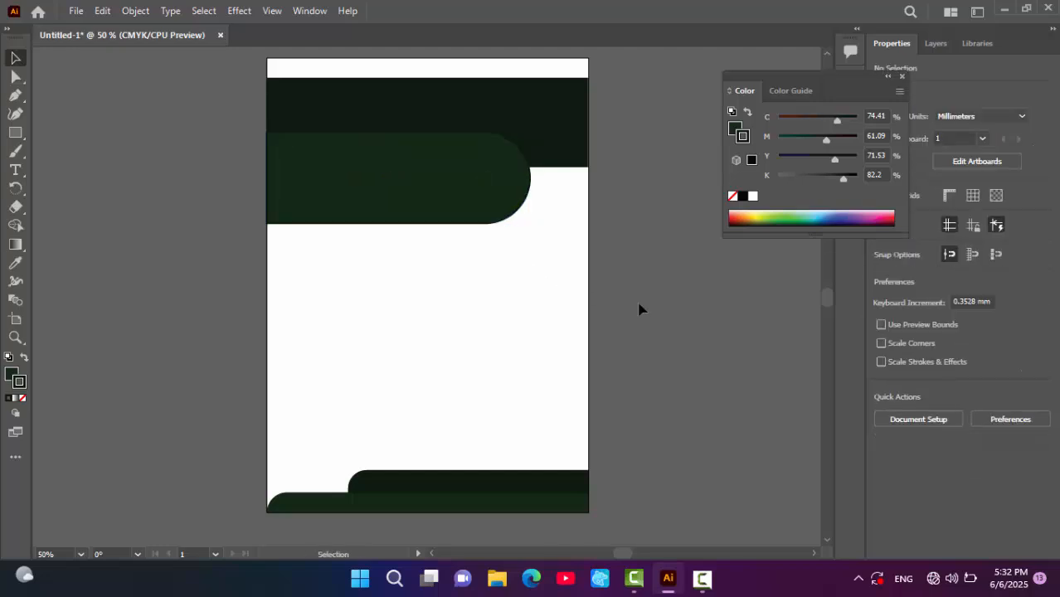
pyautogui.hotkey('ctrl', 'z')
pyautogui.hotkey('ctrl', 'z')
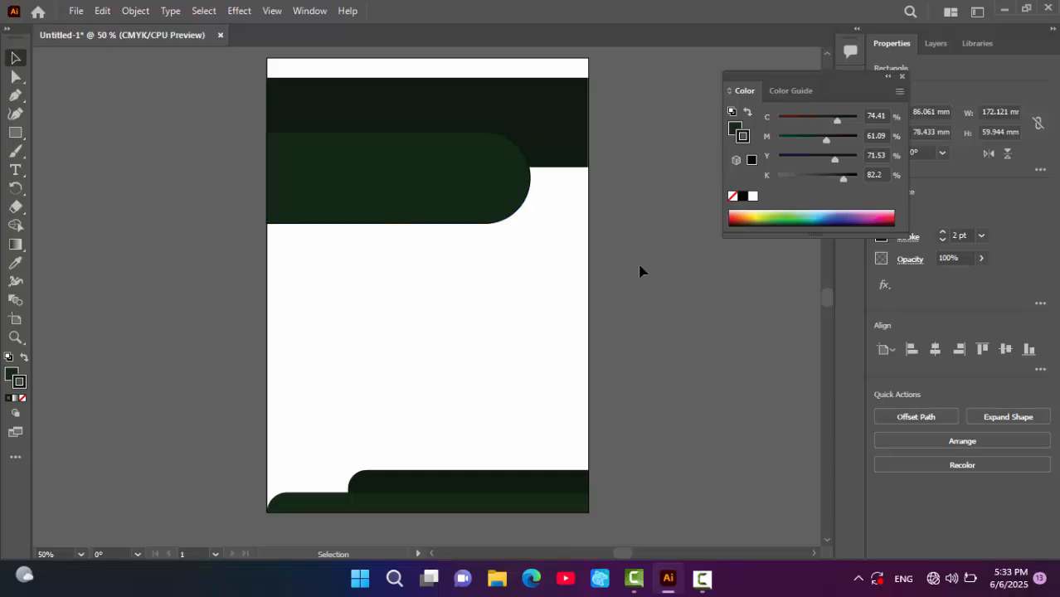
pyautogui.click(504, 189)
pyautogui.press('a')
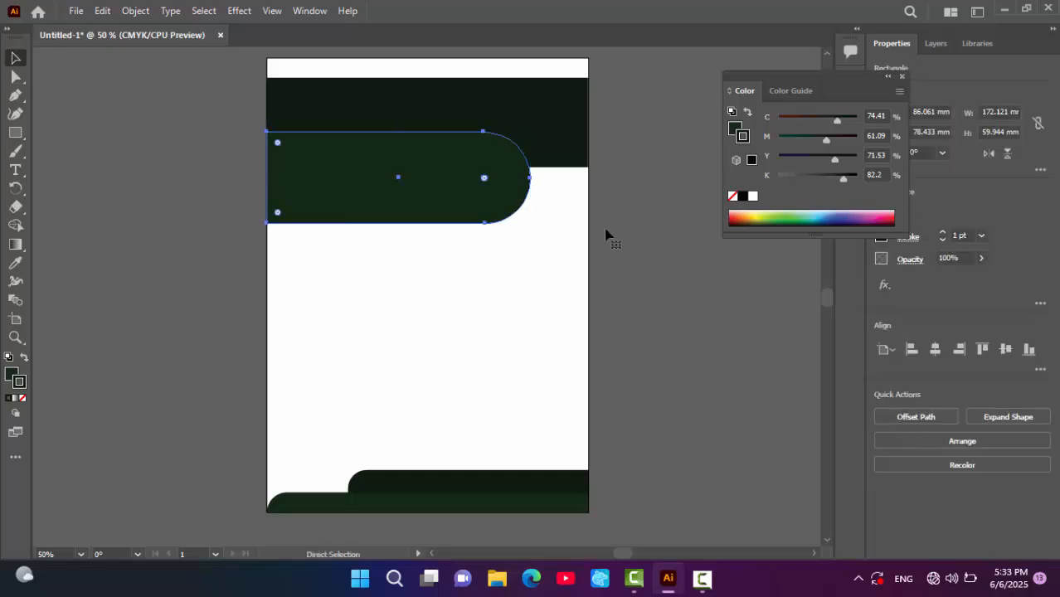
pyautogui.press('/')
pyautogui.press('v')
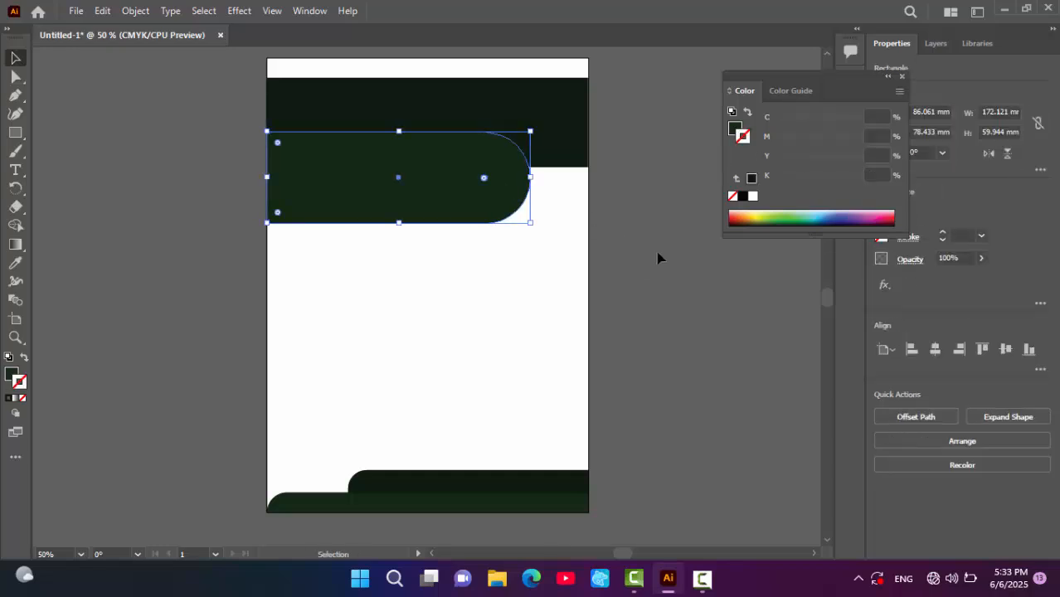
pyautogui.click(658, 258)
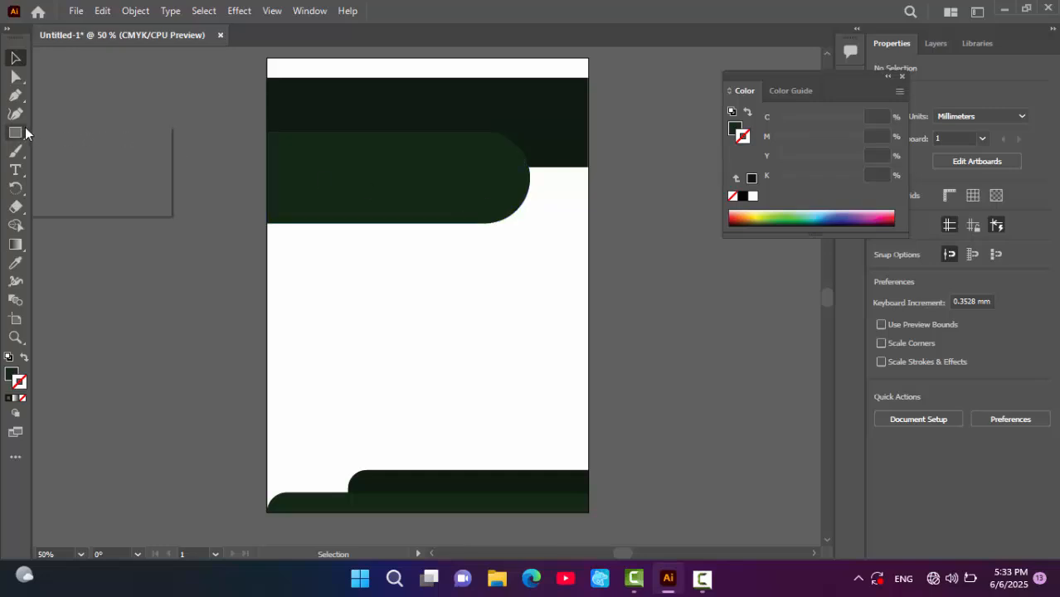
# - Draw a circle about 55 mm in diameter inside the header shape and nudge it to the centre of the rounded right end
pyautogui.moveTo(26, 133); pyautogui.dragTo(85, 153)
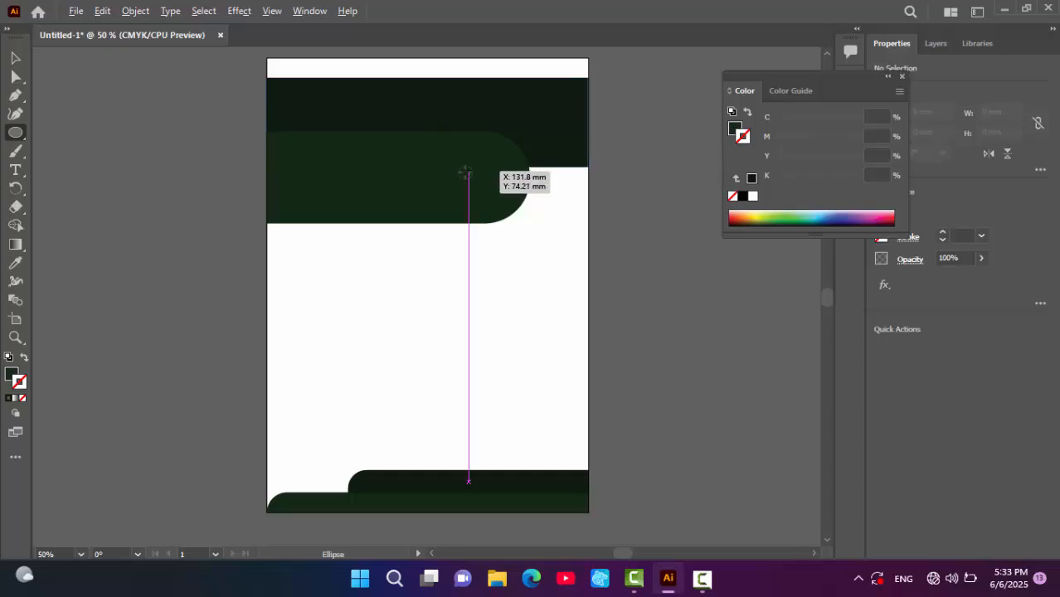
pyautogui.moveTo(462, 172); pyautogui.dragTo(501, 202)
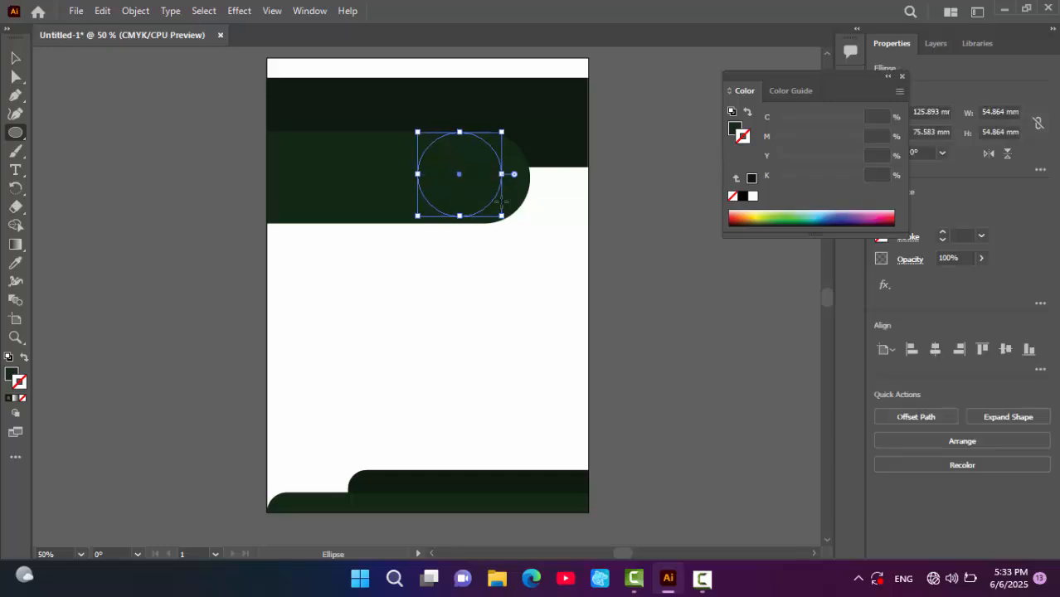
pyautogui.press('Right')
pyautogui.press('Right')
pyautogui.press('Right')
pyautogui.press('Right')
pyautogui.press('Right')
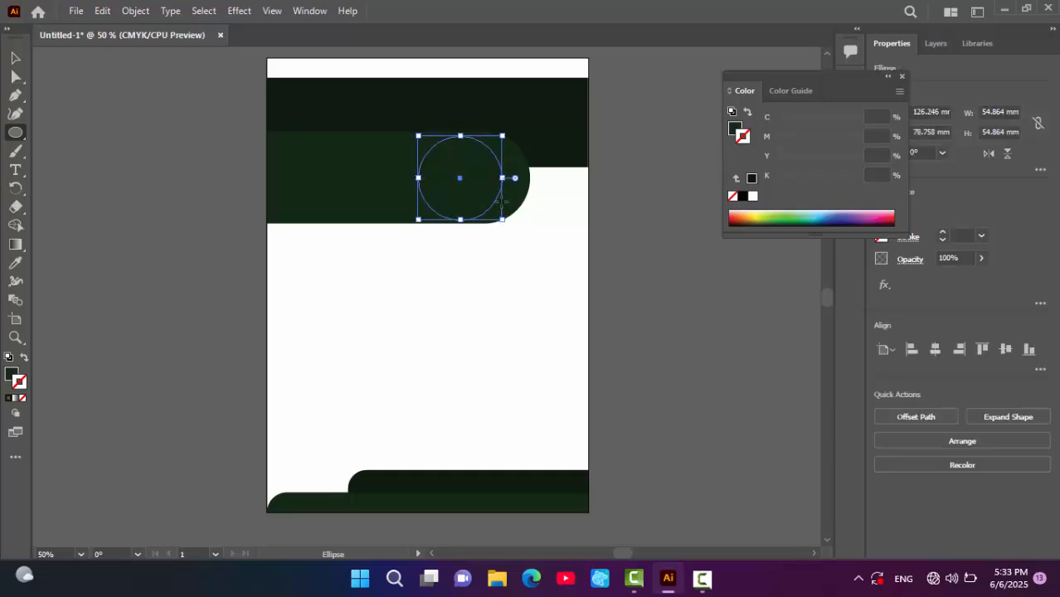
pyautogui.press('Right')
pyautogui.press('Right')
pyautogui.press('Right')
pyautogui.press('Right')
pyautogui.press('Right')
pyautogui.press('Right')
pyautogui.press('Right')
pyautogui.press('Right')
pyautogui.press('Right')
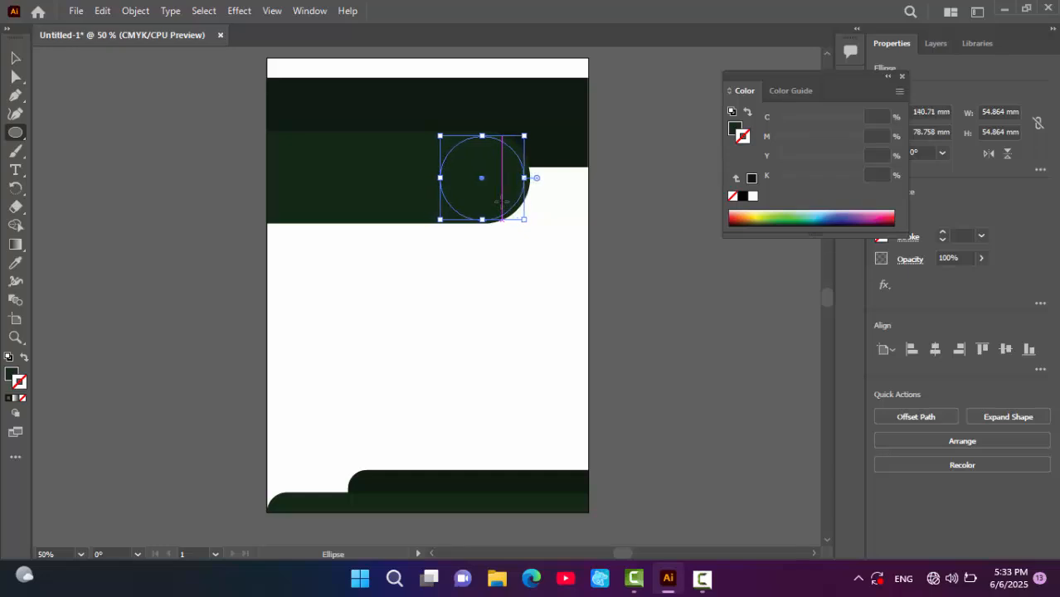
pyautogui.press('Up')
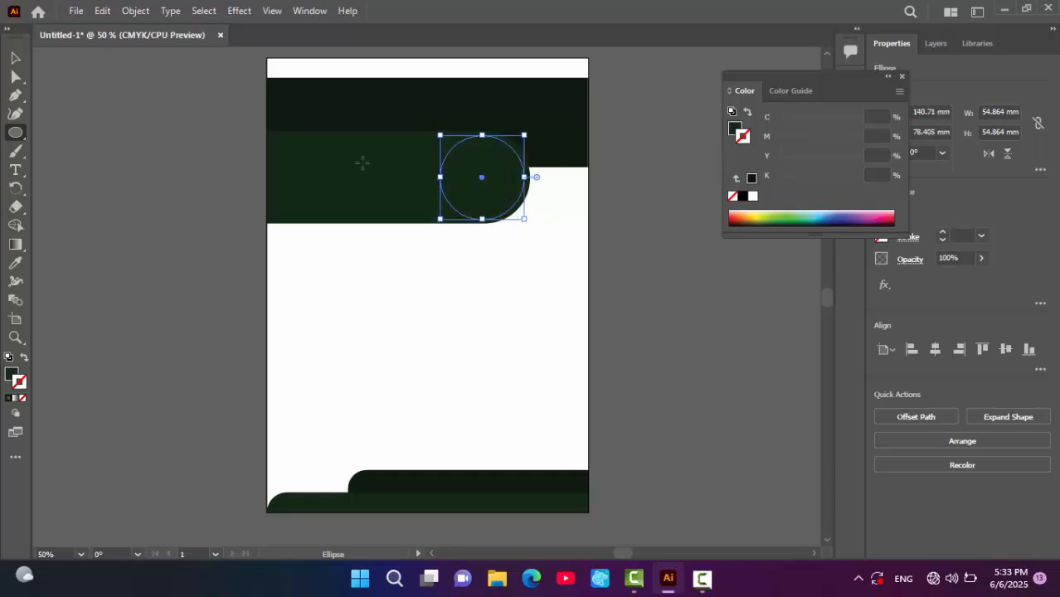
# - Fill the circle in the rounded header shape with pale green #EFF9EF and deselect it
pyautogui.doubleClick(12, 373)
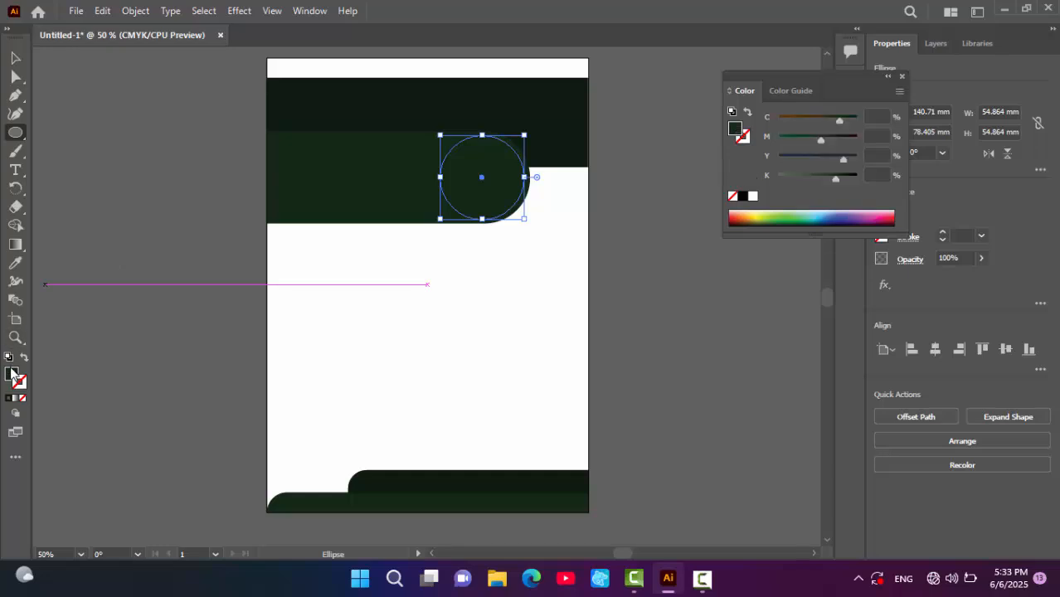
pyautogui.moveTo(428, 287); pyautogui.dragTo(375, 236)
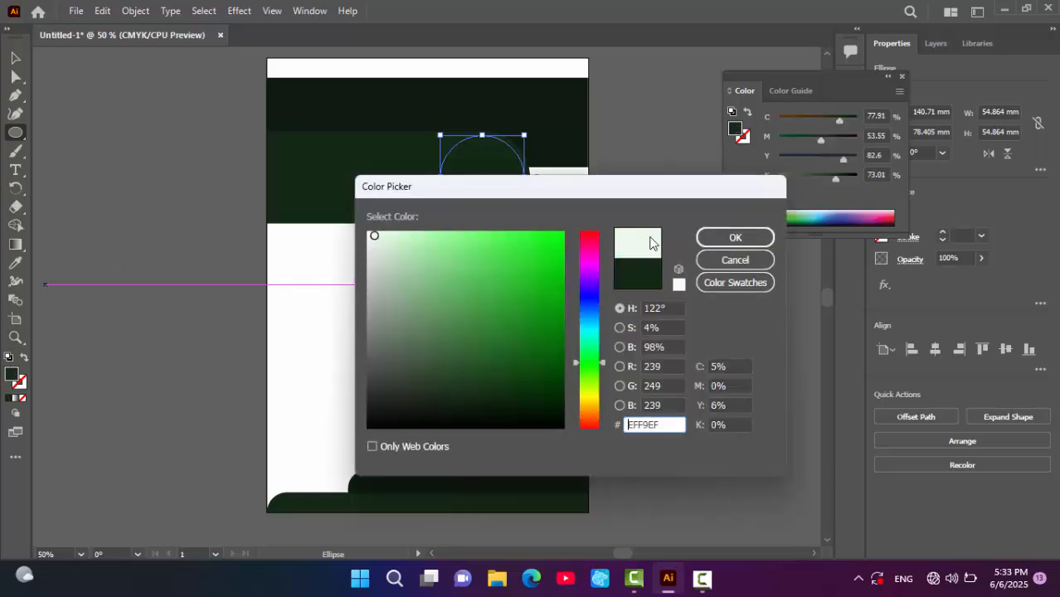
pyautogui.click(732, 239)
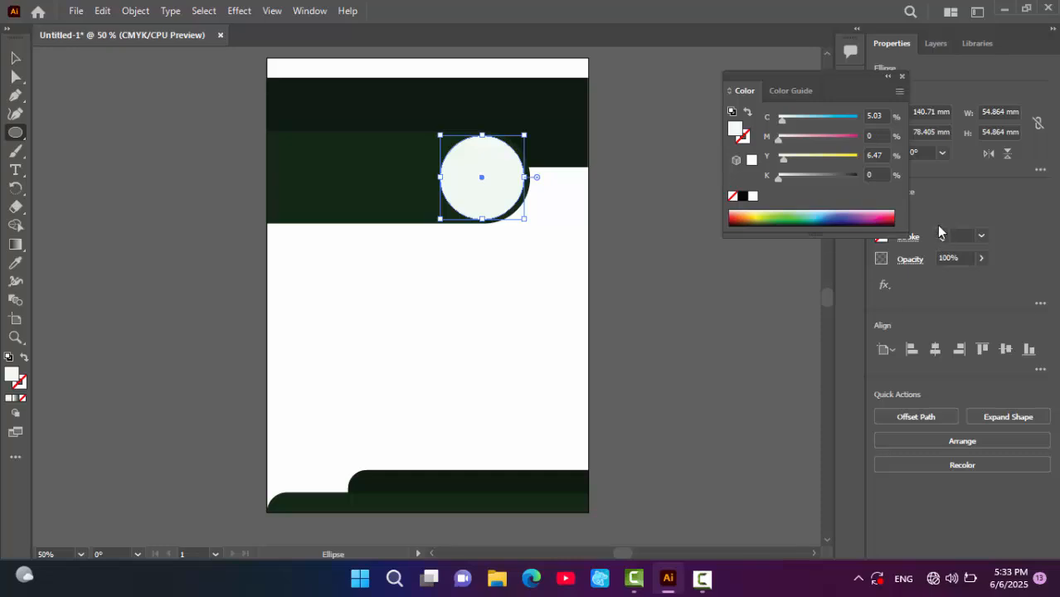
pyautogui.click(15, 58)
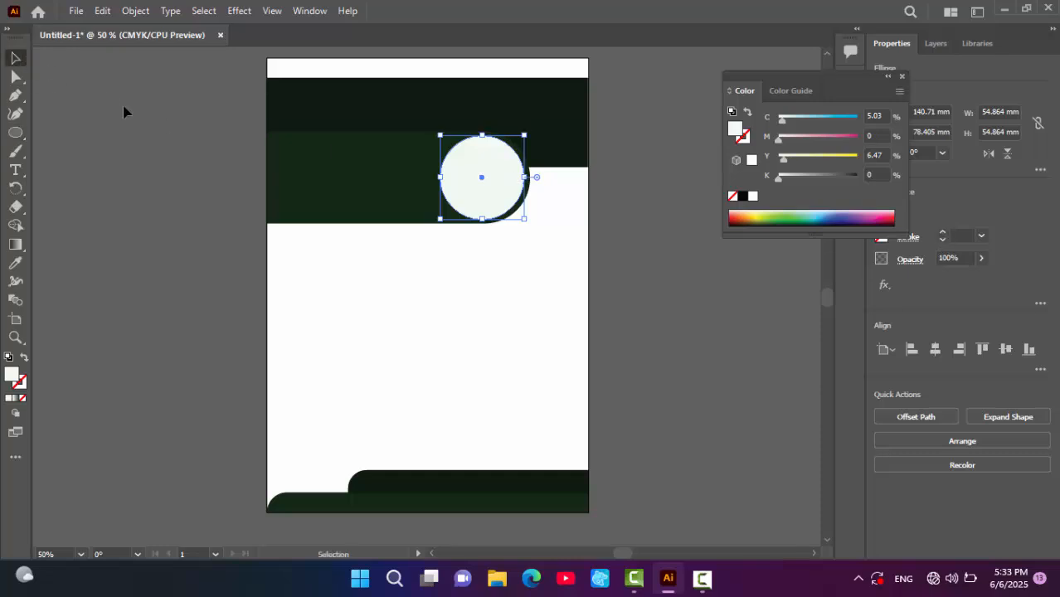
pyautogui.click(164, 135)
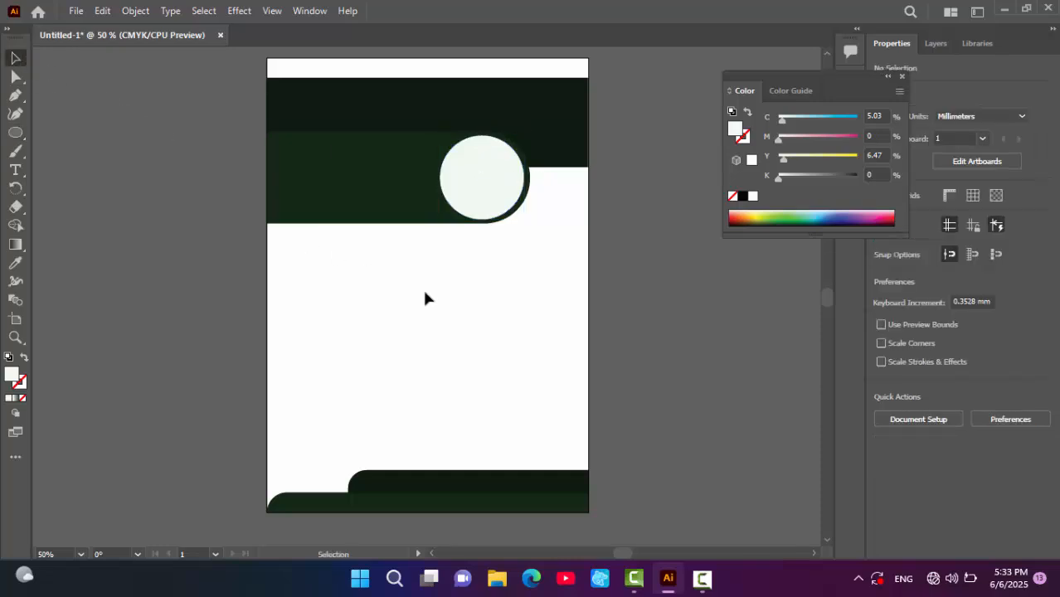
# - Change the rounded header shape's fill to the slightly lighter dark green #173018
pyautogui.click(365, 148)
pyautogui.rightClick(366, 150)
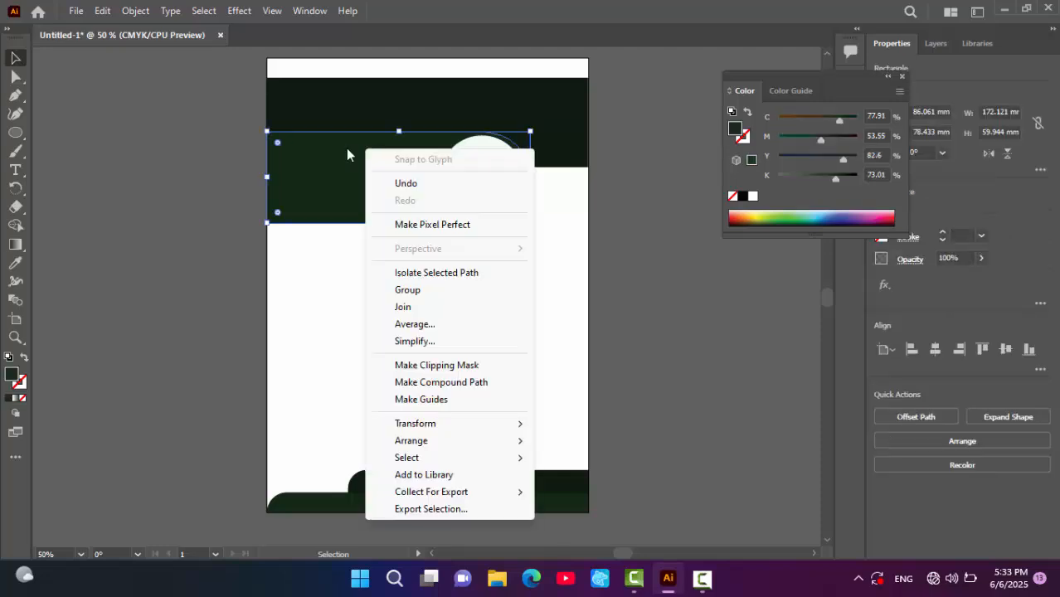
pyautogui.doubleClick(13, 375)
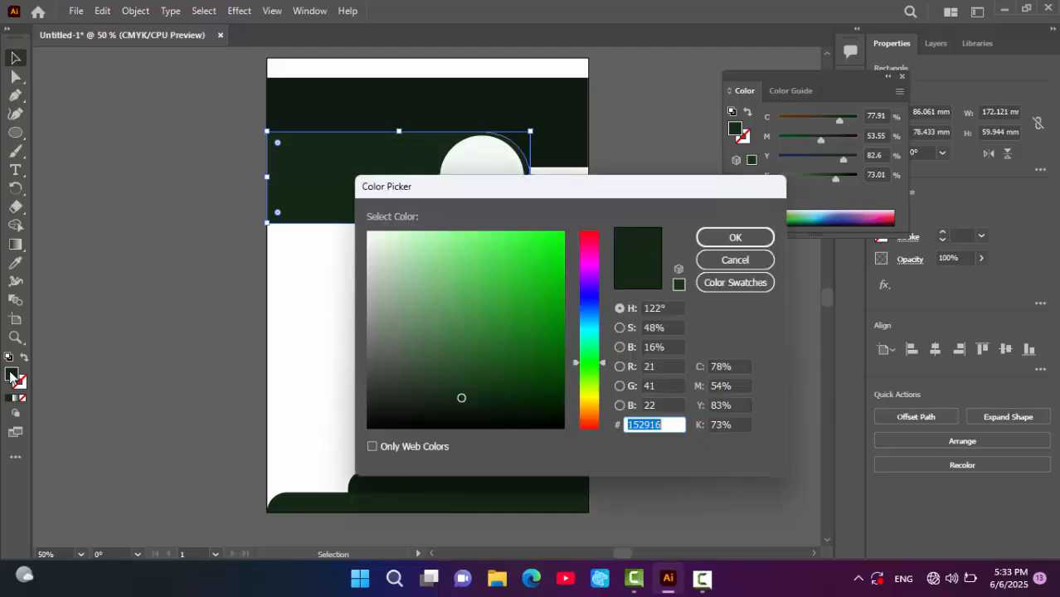
pyautogui.click(470, 391)
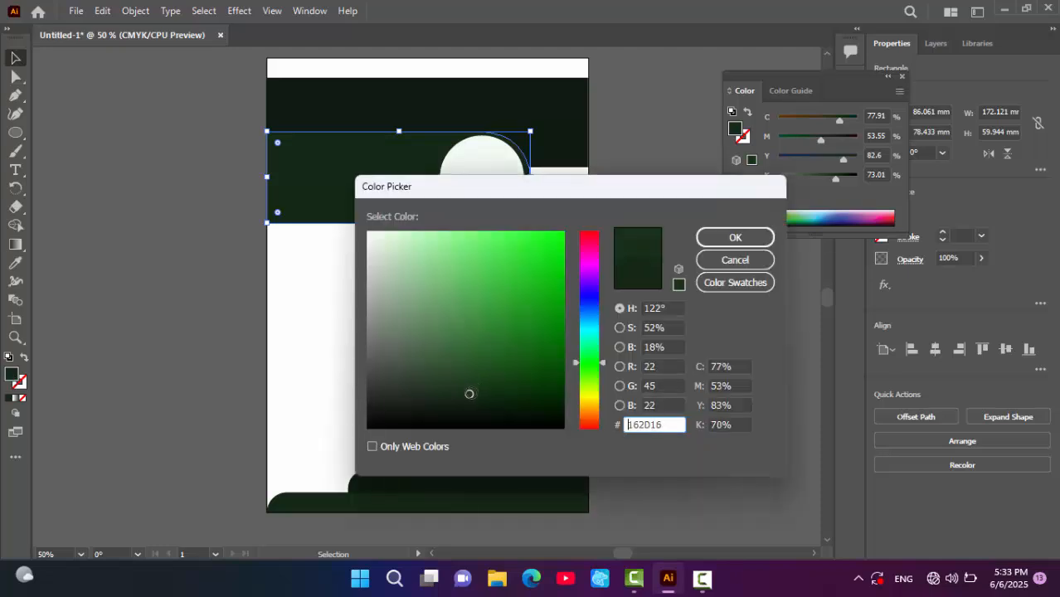
pyautogui.click(735, 238)
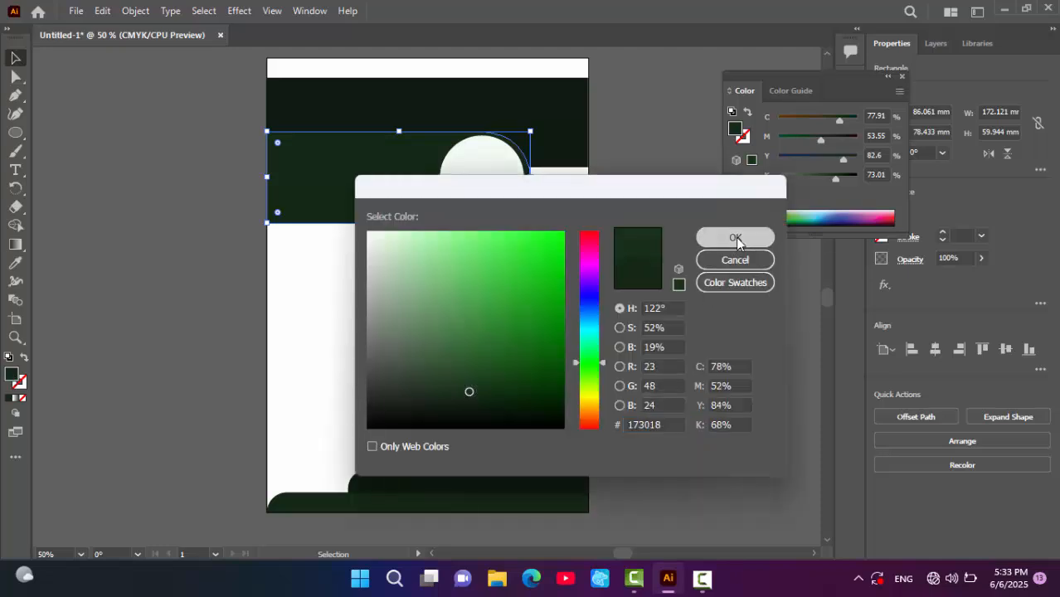
pyautogui.click(345, 342)
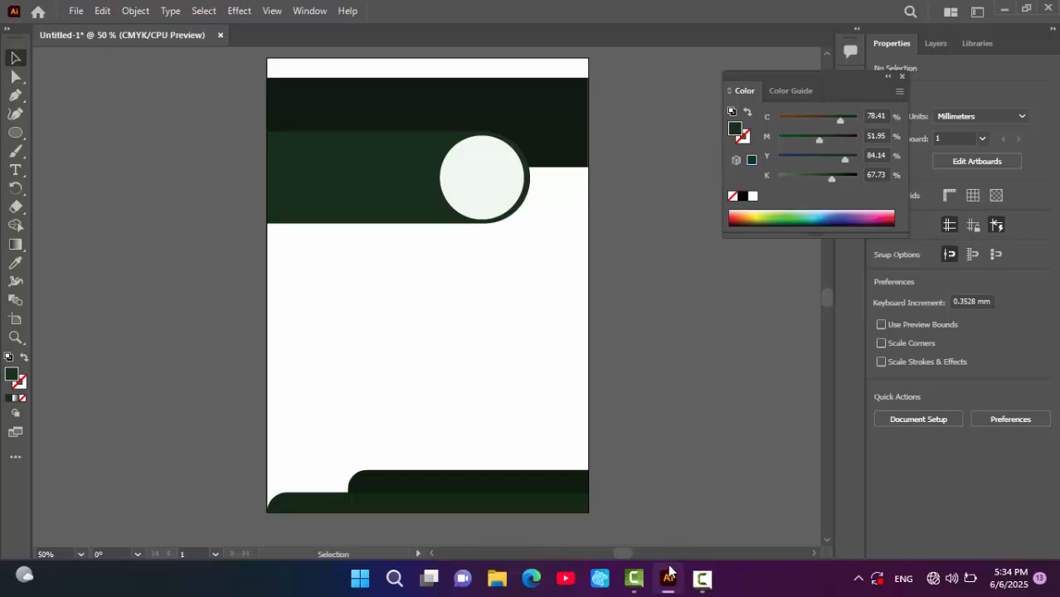
pyautogui.click(717, 512)
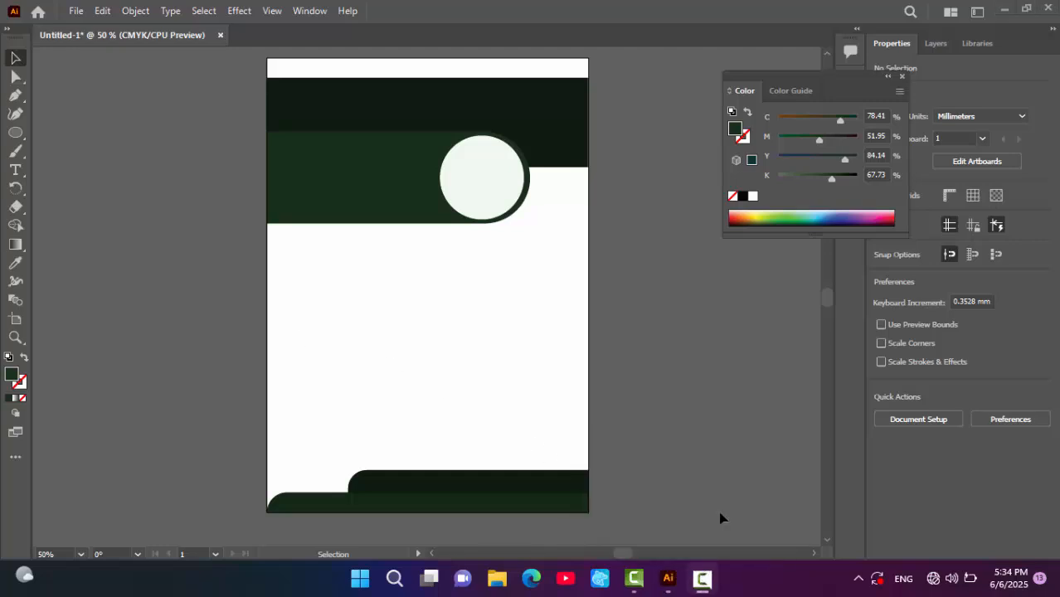
pyautogui.click(983, 506)
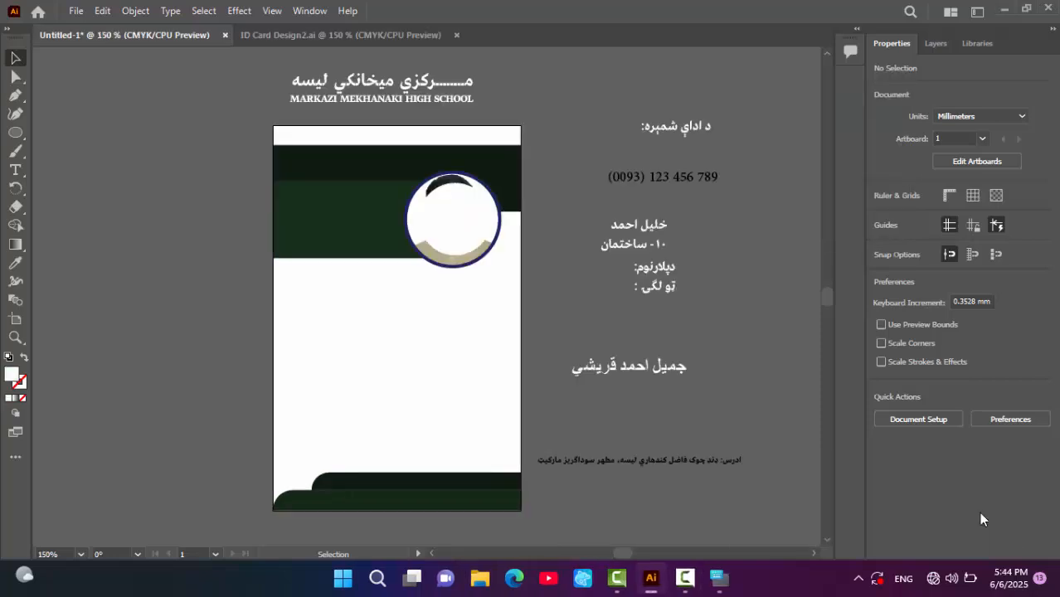
# - Move the plain white circle clear of the artboard and delete it
pyautogui.moveTo(677, 322); pyautogui.dragTo(751, 257)
pyautogui.click(527, 287)
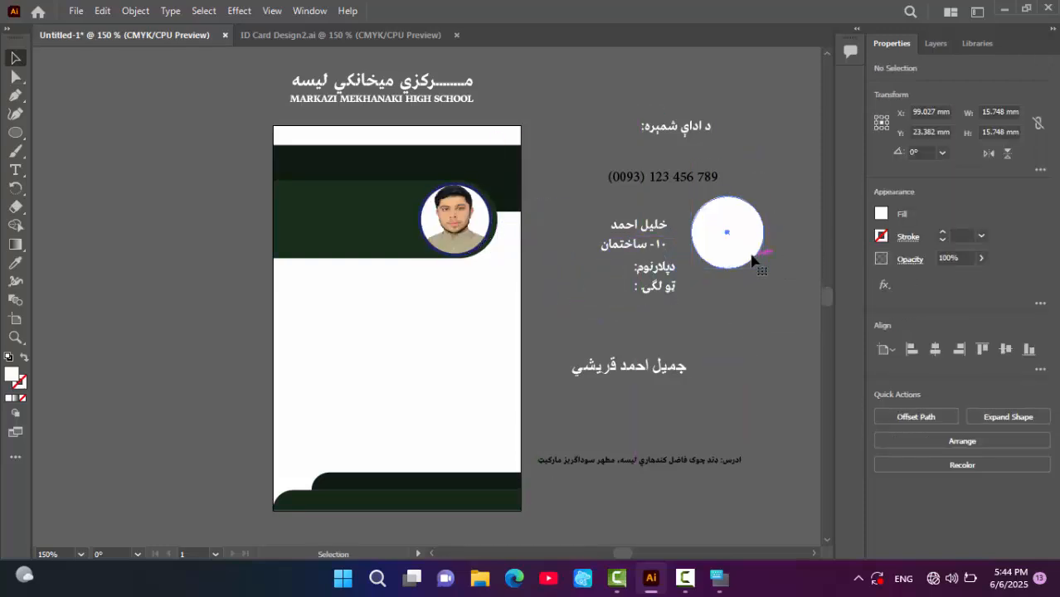
pyautogui.press('Delete')
# - Remove the blue stroke from the circular clipped photo in the header
pyautogui.click(459, 222)
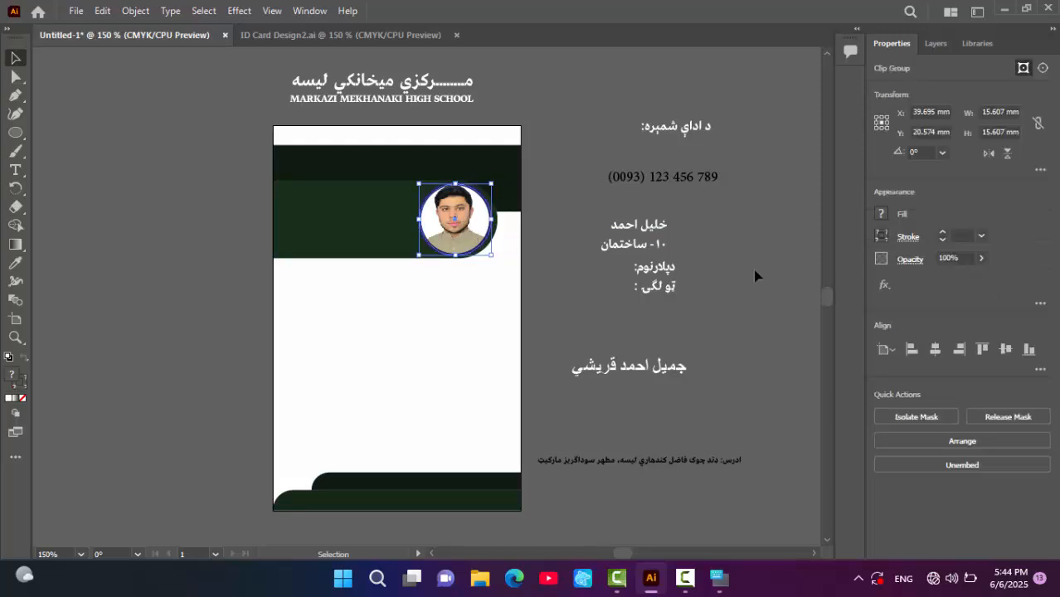
pyautogui.click(879, 238)
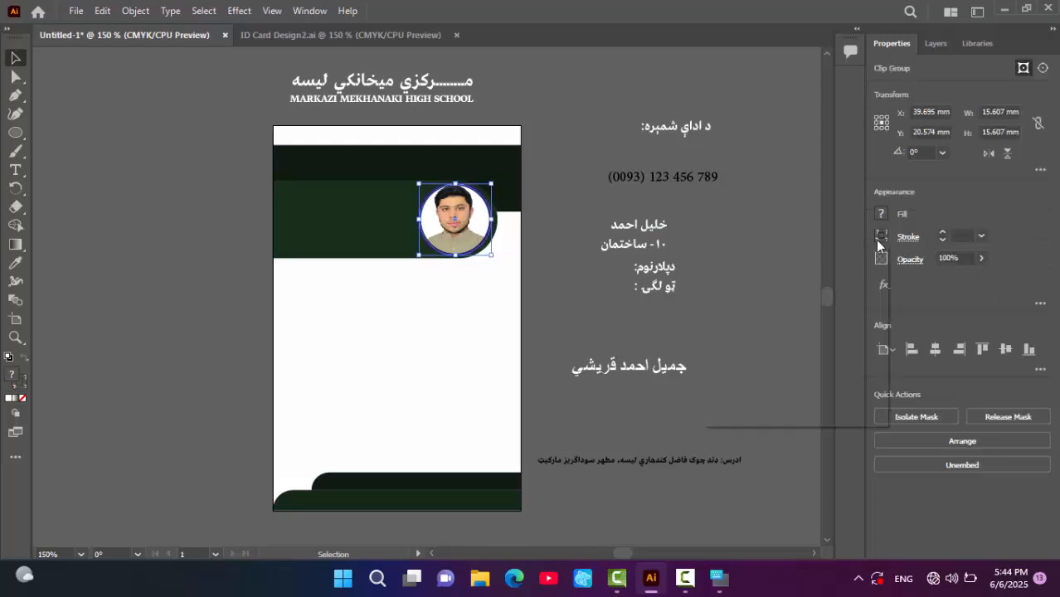
pyautogui.click(712, 292)
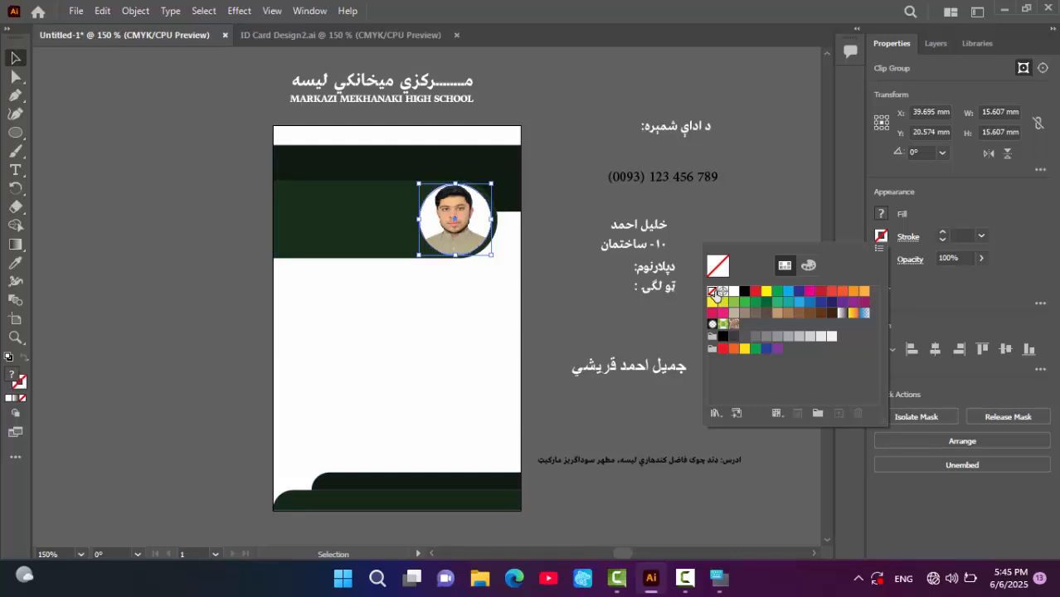
pyautogui.click(124, 91)
pyautogui.click(134, 97)
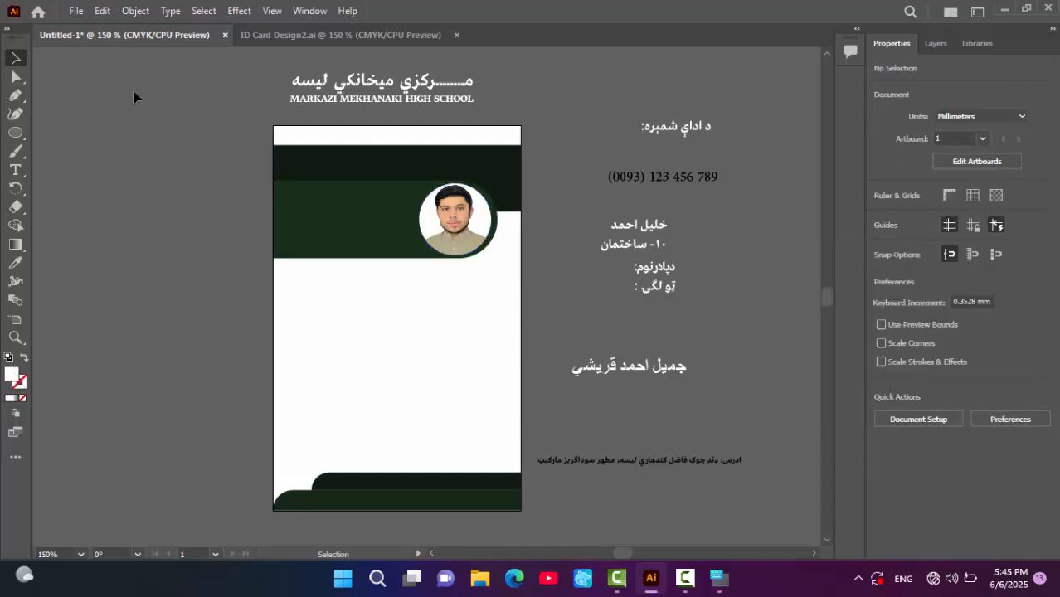
# - Set the fill of the two-line student name and department text beside the artboard to black
pyautogui.click(469, 241)
pyautogui.click(616, 322)
pyautogui.click(652, 243)
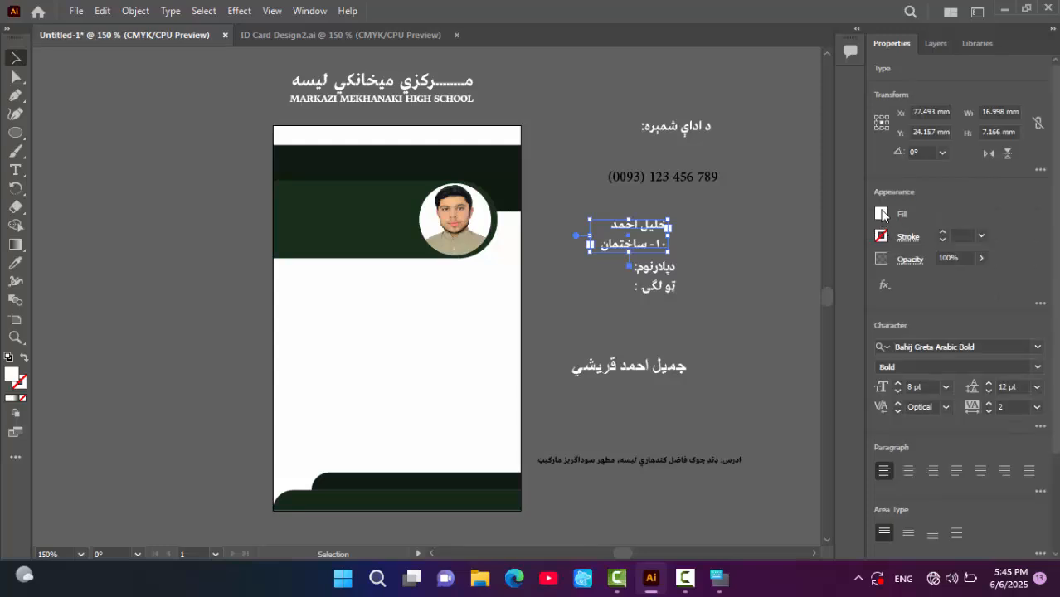
pyautogui.click(882, 214)
pyautogui.click(744, 270)
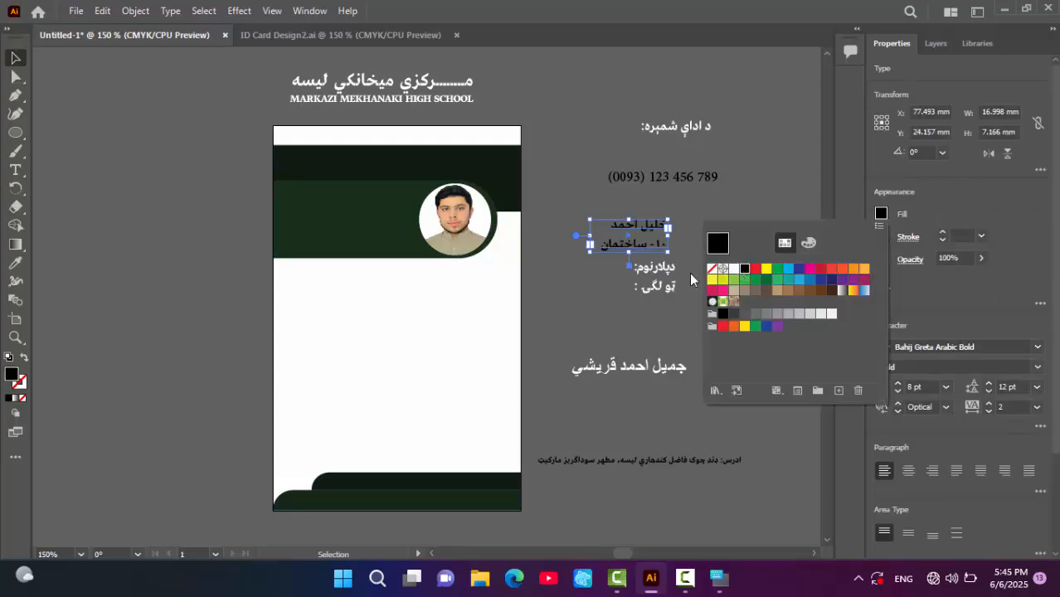
# - Try to apply a black fill to the father's name and class labels while editing their text
pyautogui.click(668, 279)
pyautogui.doubleClick(652, 285)
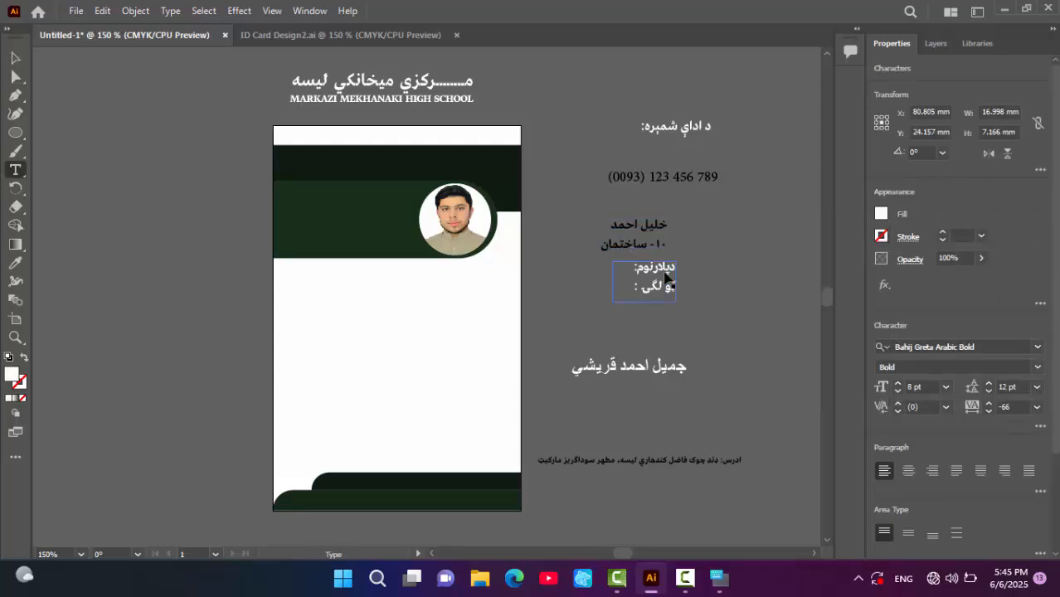
pyautogui.click(882, 215)
pyautogui.click(745, 269)
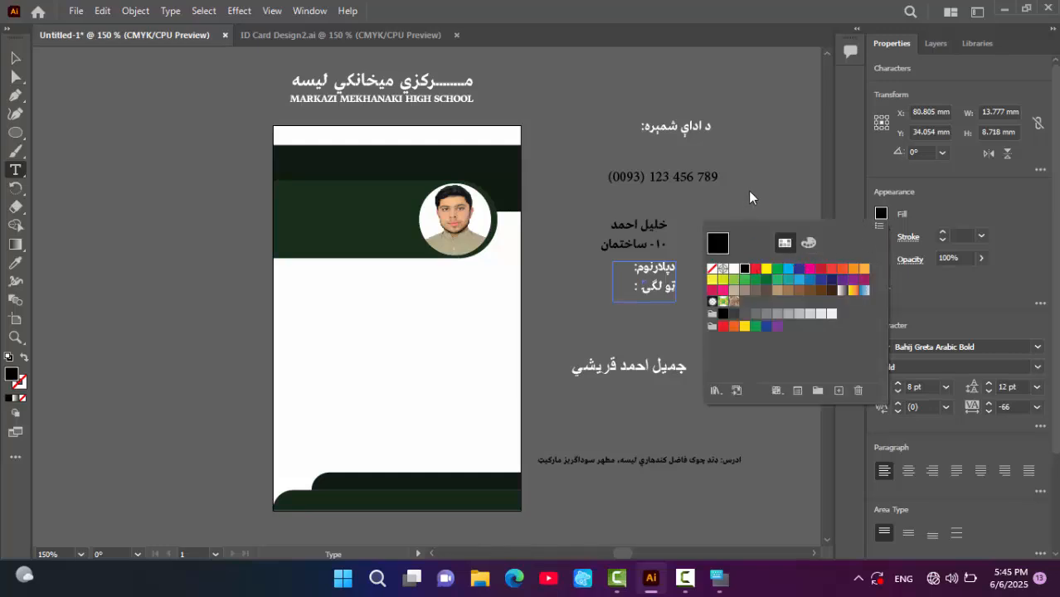
pyautogui.click(668, 286)
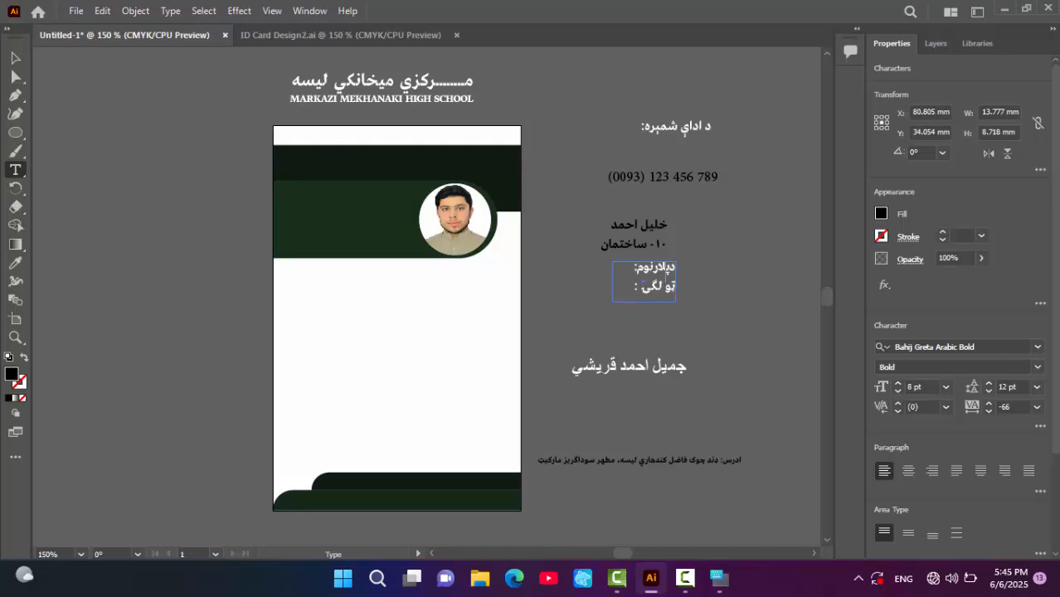
# - Leave text editing and set the fill of the whole father's name and class label object to black
pyautogui.press('Escape')
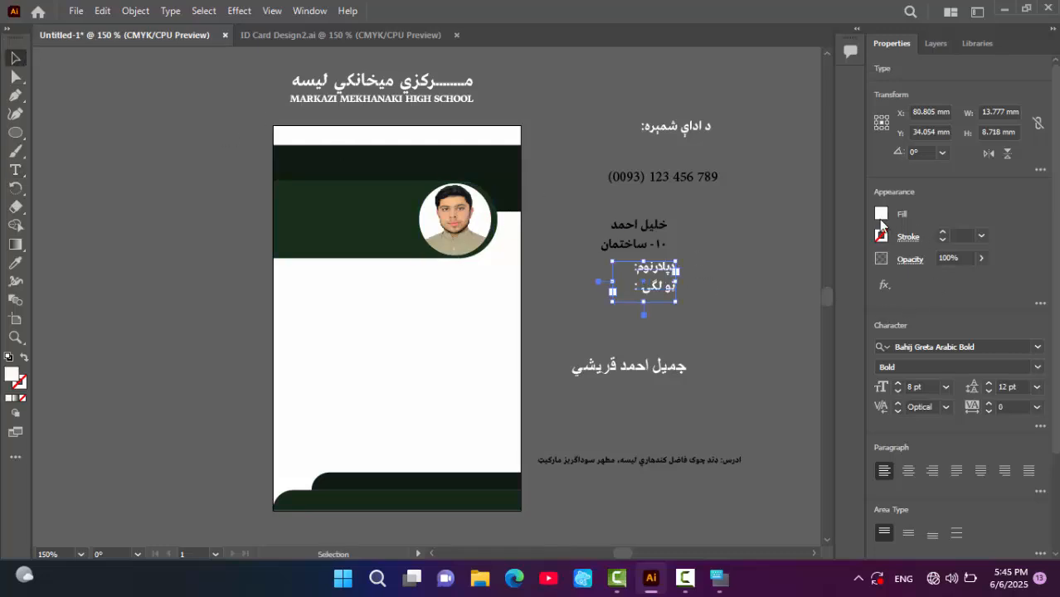
pyautogui.click(881, 215)
pyautogui.click(744, 270)
pyautogui.click(752, 152)
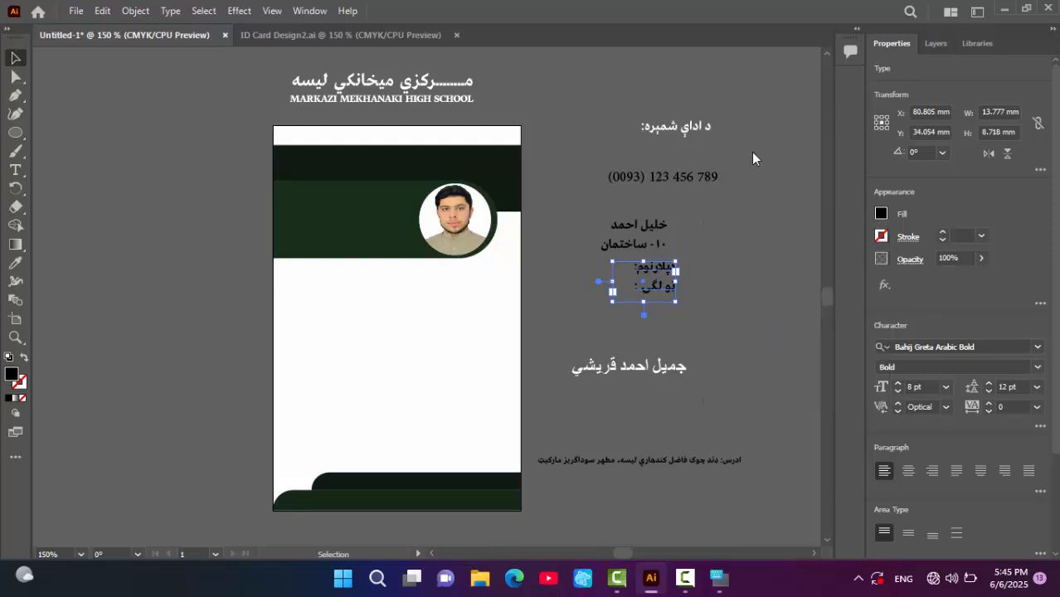
pyautogui.click(751, 152)
# - Place the "د اداې شمېره:" label on the upper footer bar at 6 pt, with its text frame reduced to about 12 × 3 mm
pyautogui.moveTo(693, 127); pyautogui.dragTo(494, 490)
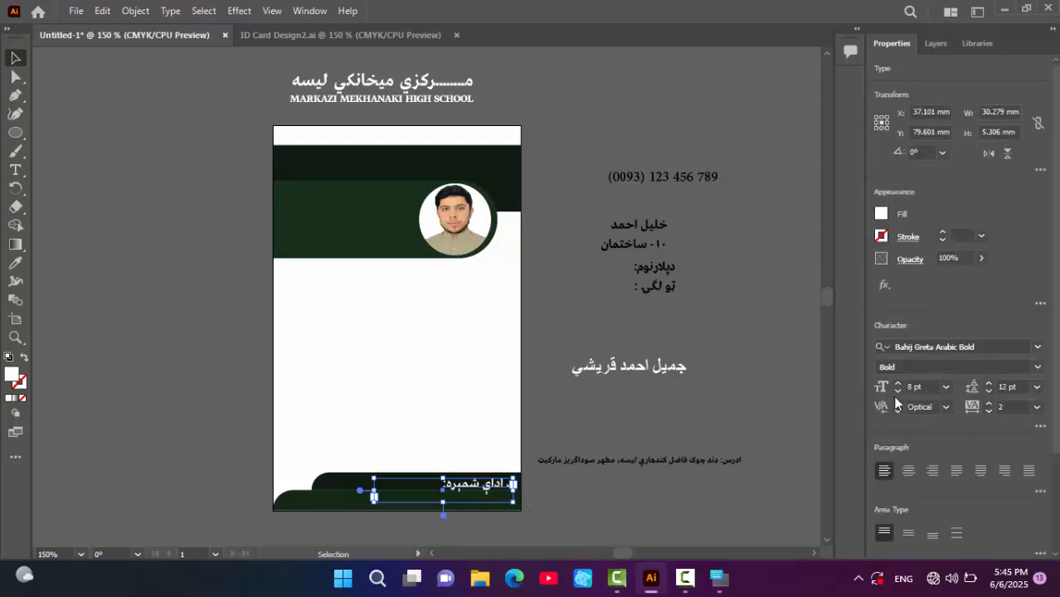
pyautogui.click(898, 390)
pyautogui.hotkey('ctrl', '+')
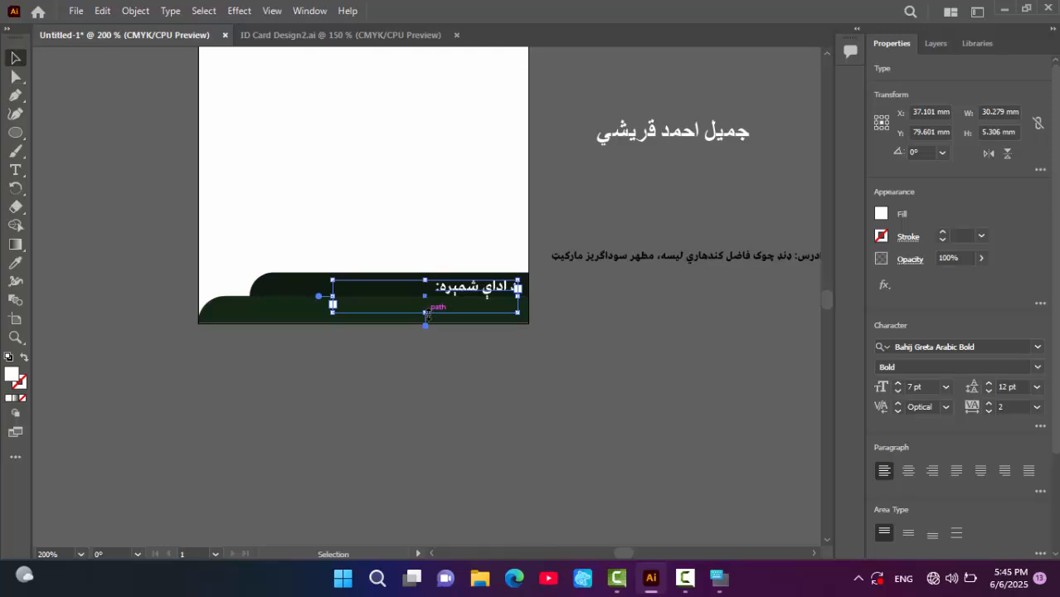
pyautogui.moveTo(433, 308); pyautogui.dragTo(437, 303)
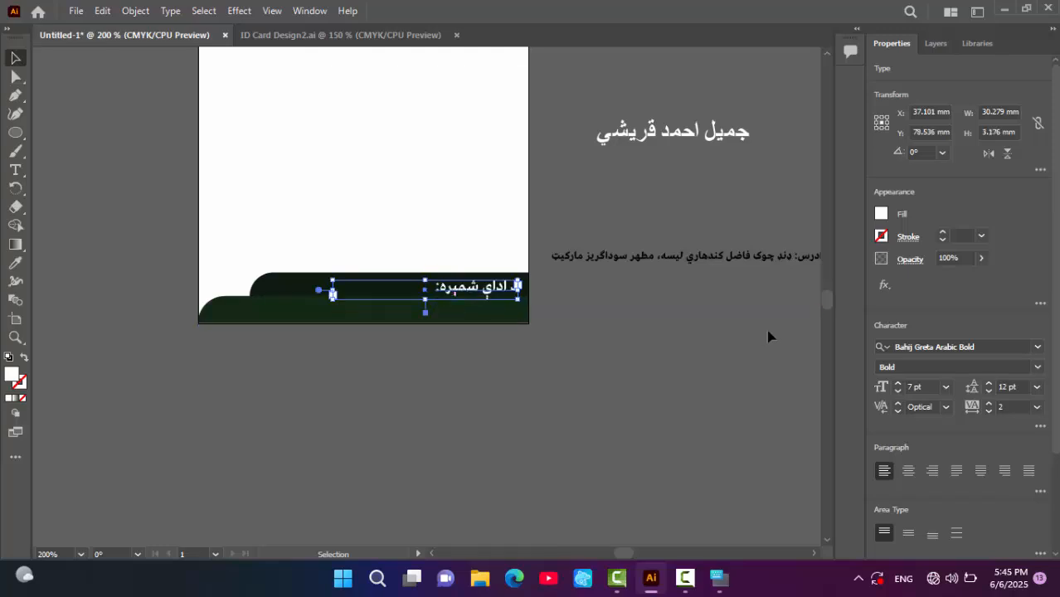
pyautogui.click(898, 391)
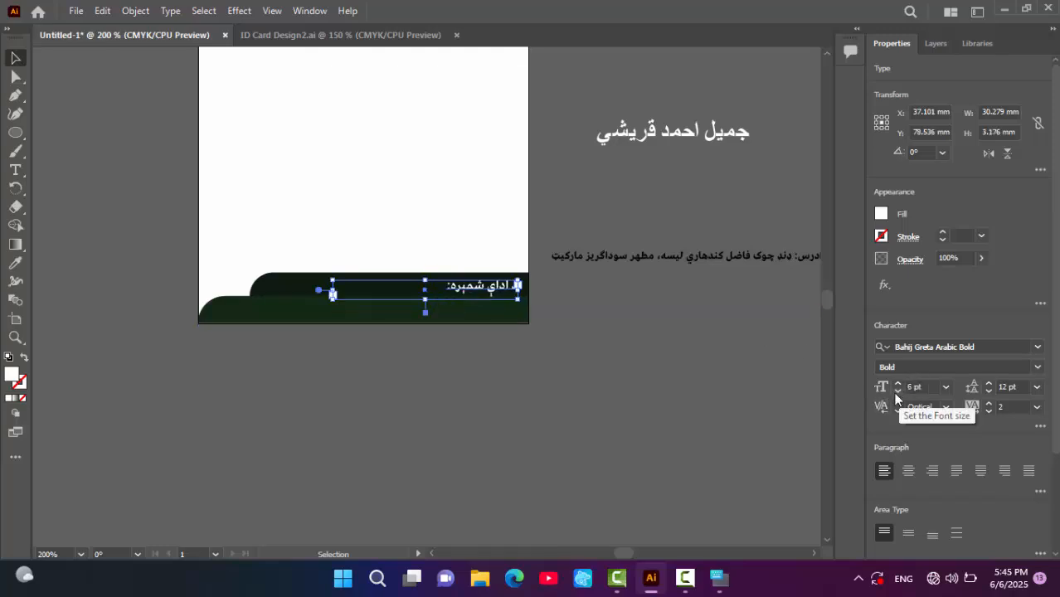
pyautogui.moveTo(333, 293); pyautogui.dragTo(444, 292)
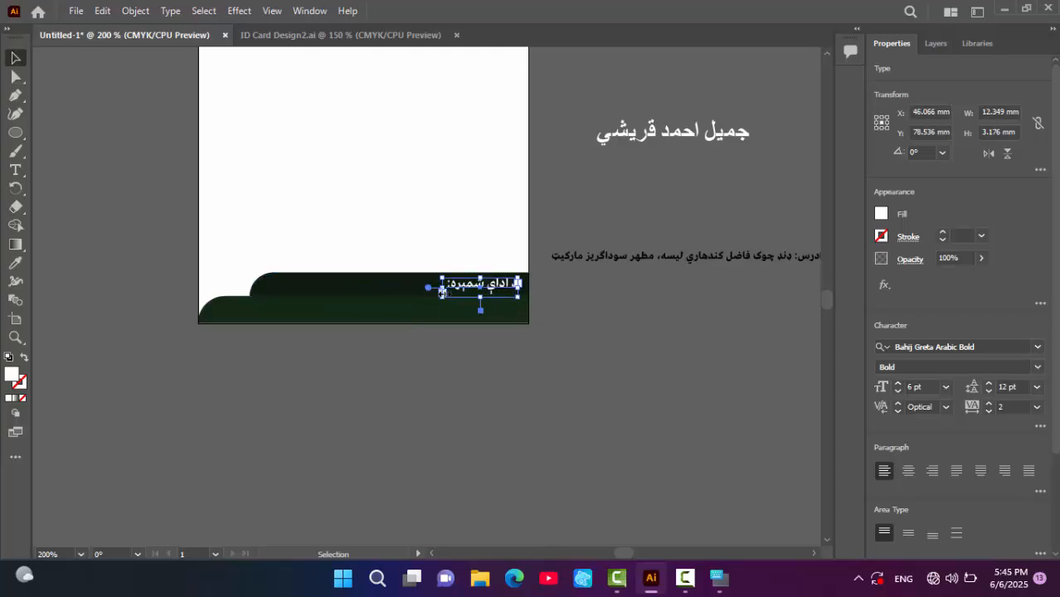
pyautogui.click(586, 352)
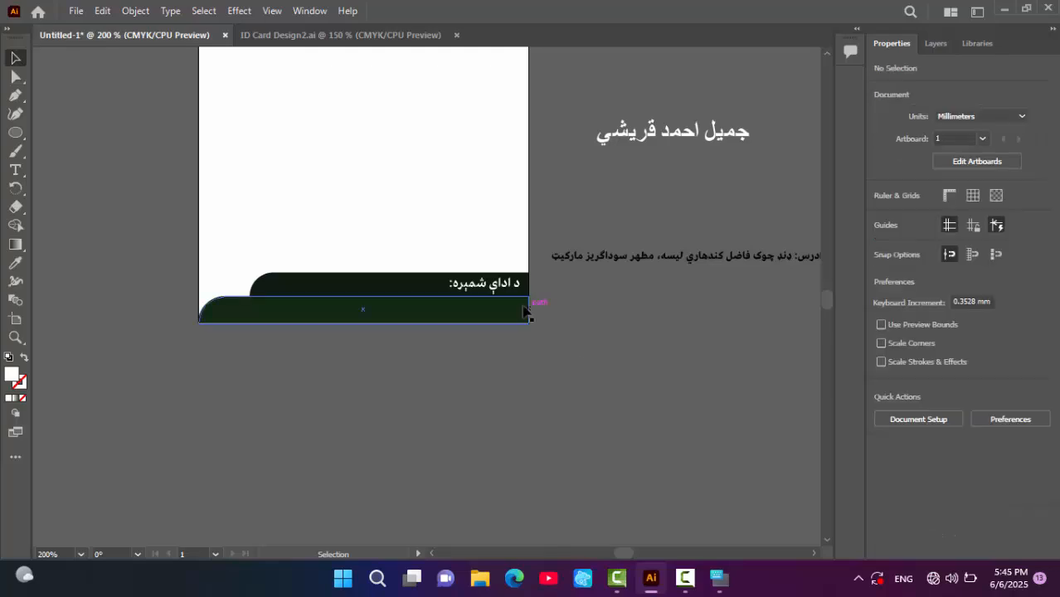
# - Move the phone number text onto the upper footer bar beside its label and fill it white
pyautogui.scroll(3, 822, 294)
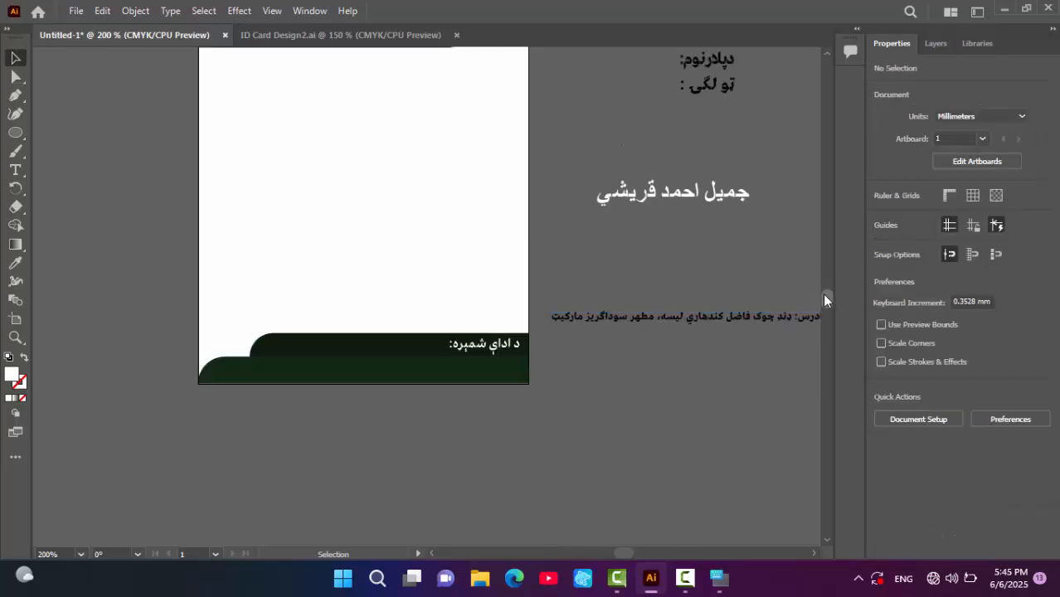
pyautogui.hotkey('ctrl', '-')
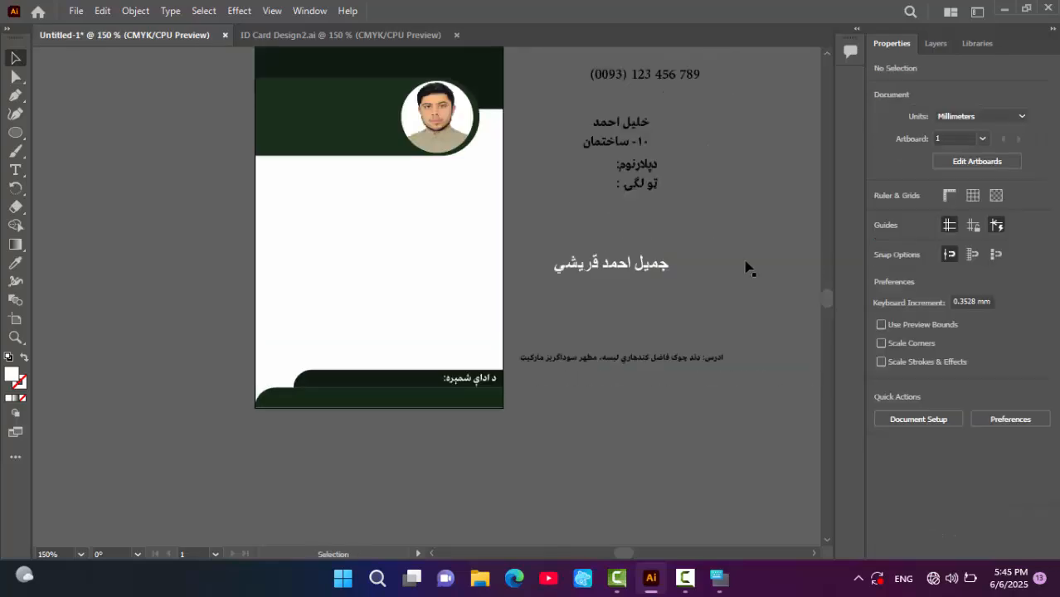
pyautogui.moveTo(641, 100); pyautogui.dragTo(394, 390)
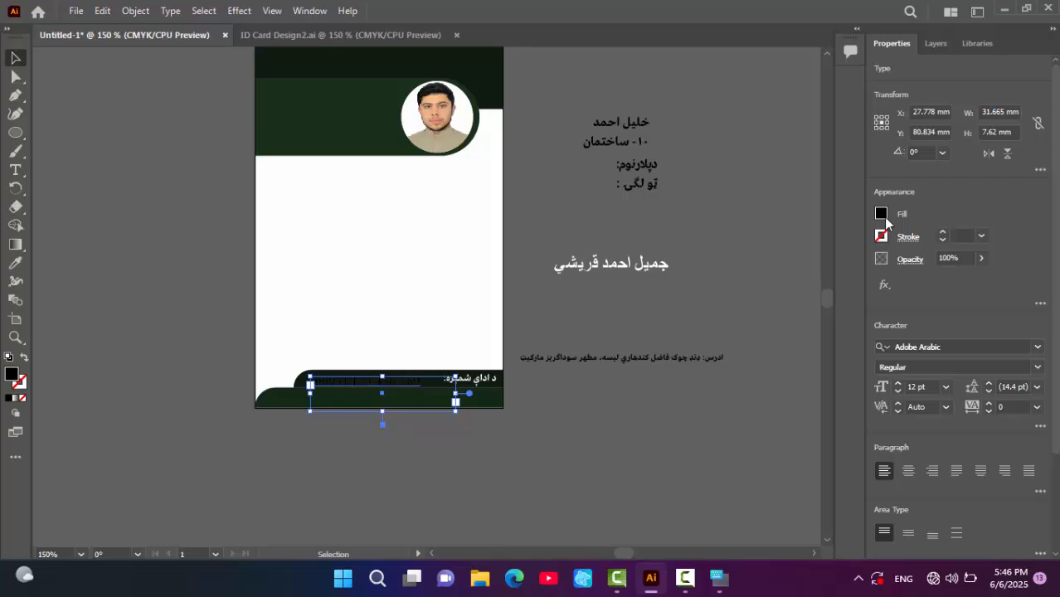
pyautogui.click(883, 215)
pyautogui.click(734, 270)
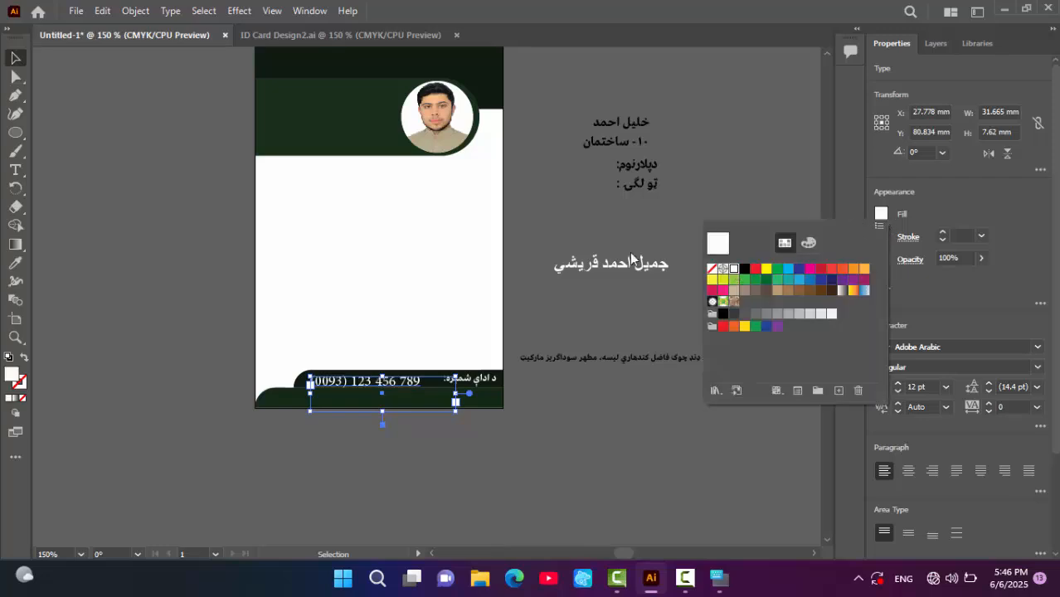
pyautogui.click(94, 113)
pyautogui.click(256, 311)
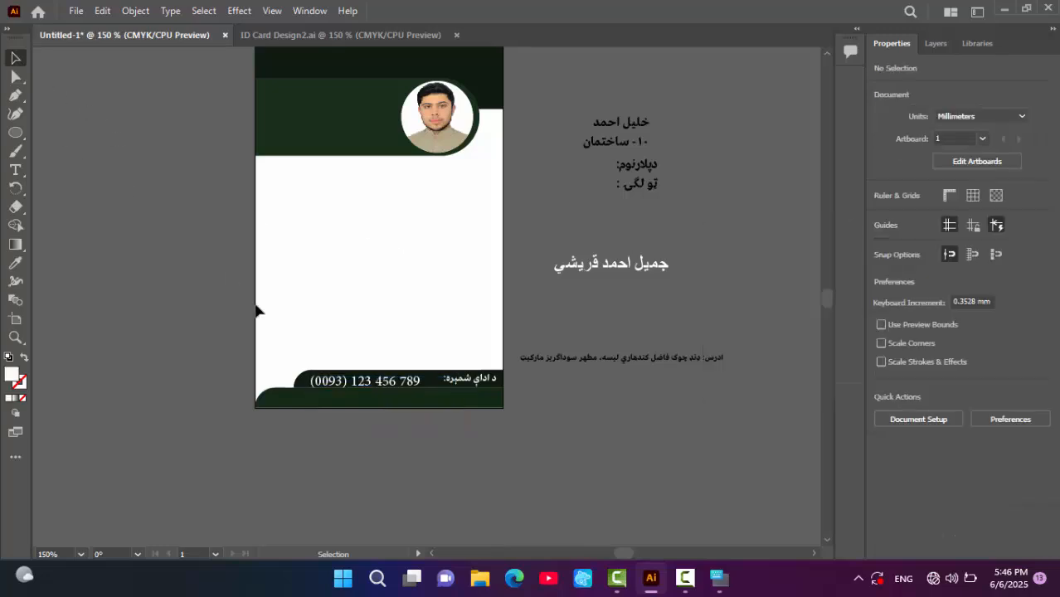
# - Reduce the phone number text on the upper footer bar to 11 pt and move it closer to its label
pyautogui.moveTo(382, 381); pyautogui.dragTo(397, 389)
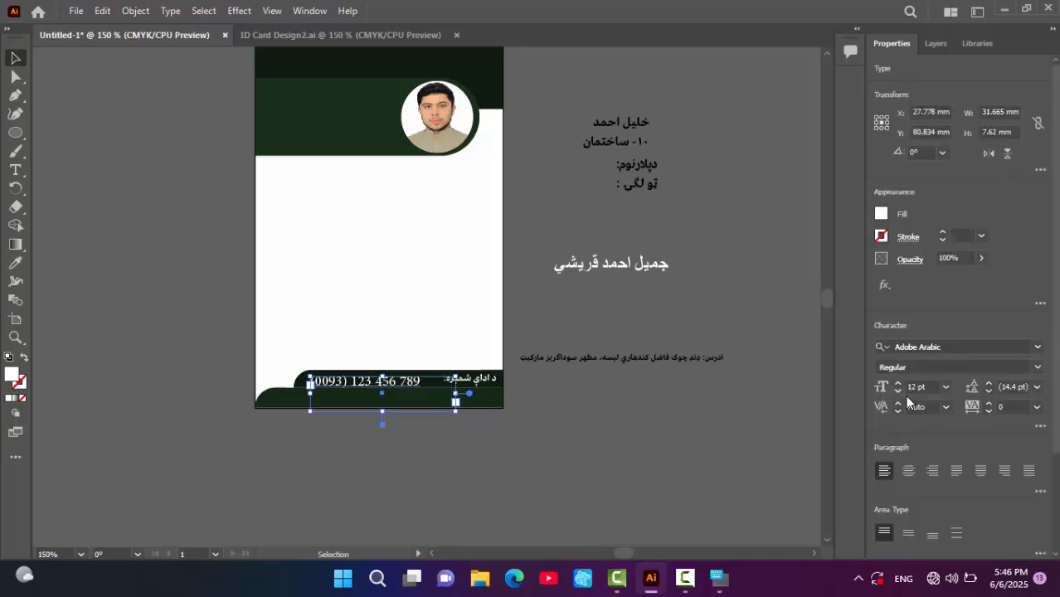
pyautogui.click(897, 392)
pyautogui.click(618, 451)
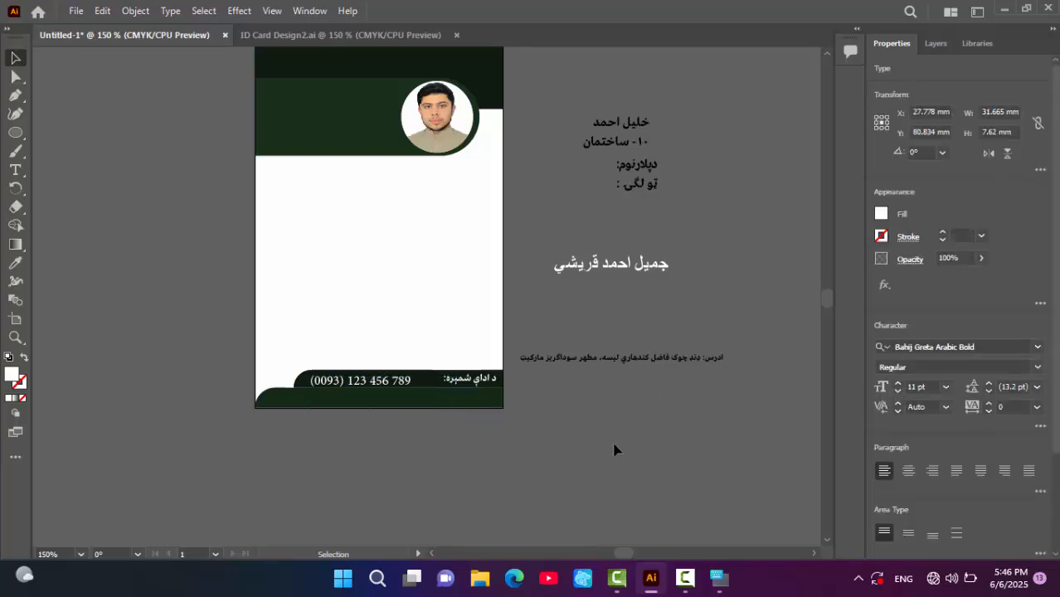
pyautogui.moveTo(390, 387); pyautogui.dragTo(445, 390)
pyautogui.click(555, 386)
pyautogui.click(544, 461)
pyautogui.click(549, 429)
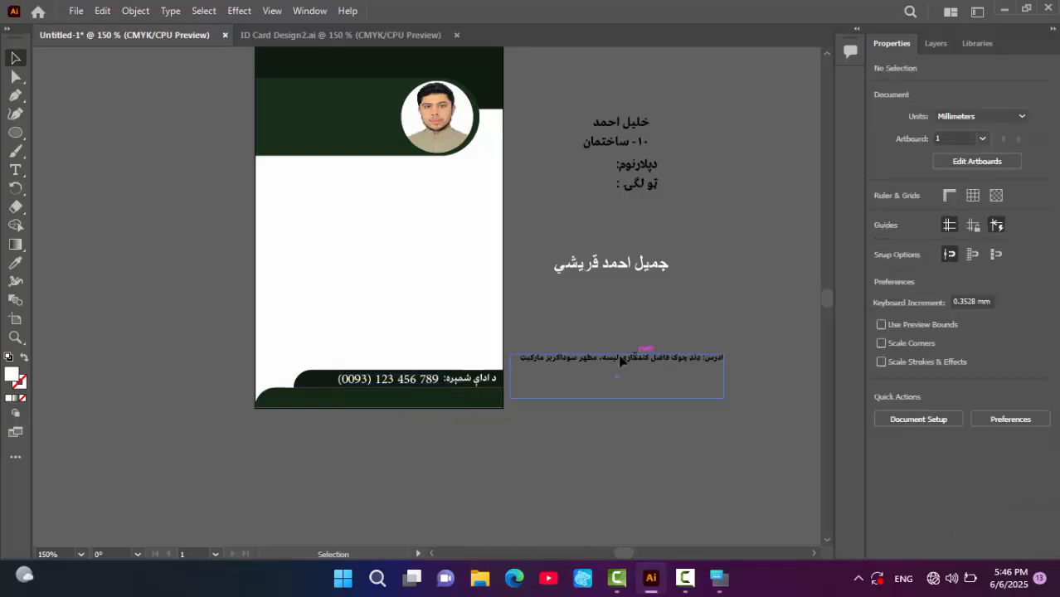
# - Place the address text on the lower footer bar, widen its frame to about 52 mm, and fill it white
pyautogui.moveTo(621, 360); pyautogui.dragTo(408, 399)
pyautogui.moveTo(281, 413); pyautogui.dragTo(260, 413)
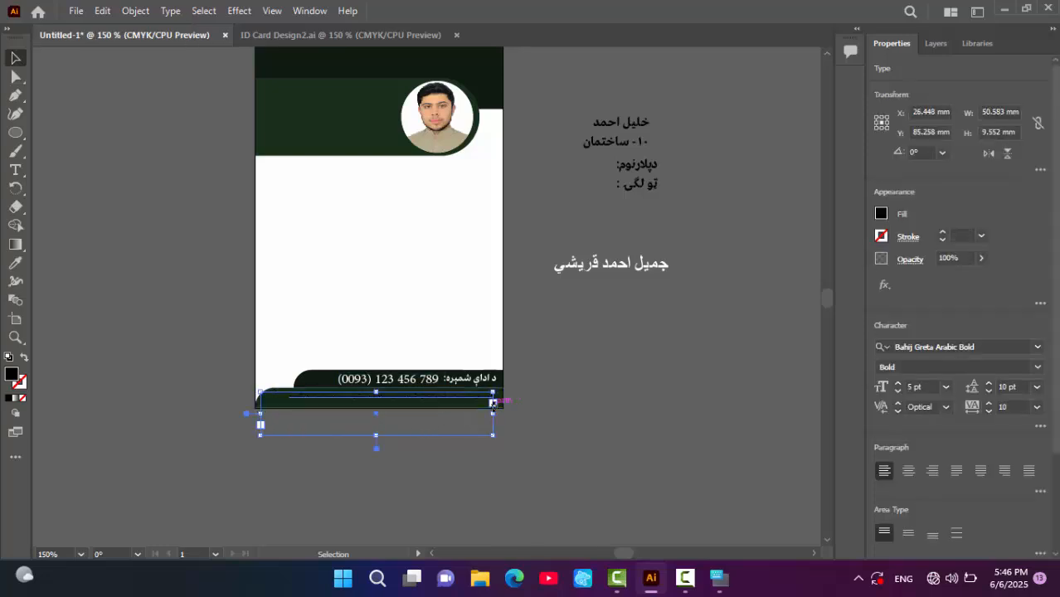
pyautogui.moveTo(495, 406); pyautogui.dragTo(501, 405)
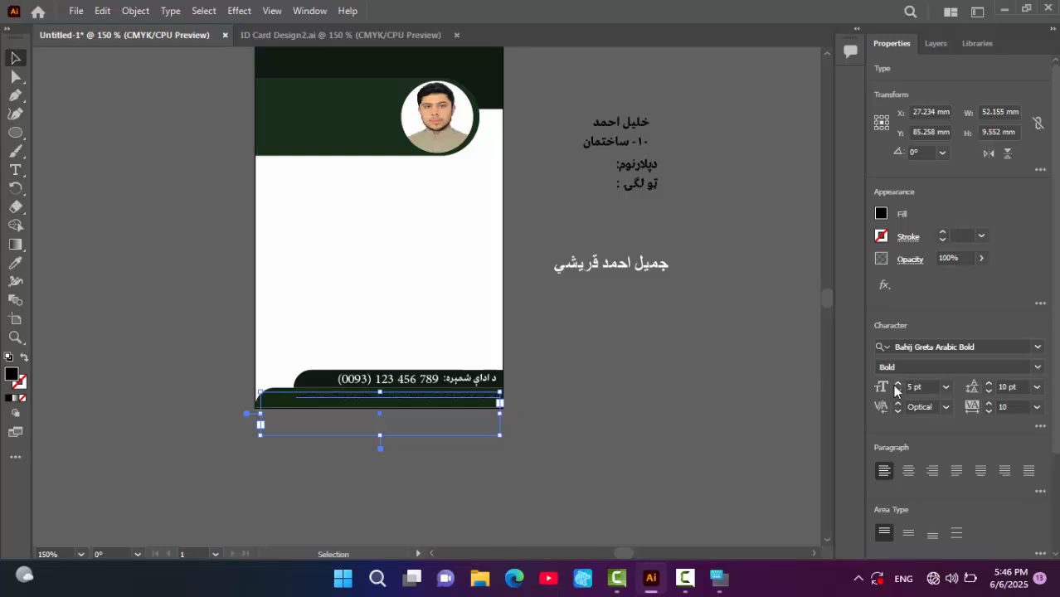
pyautogui.click(881, 213)
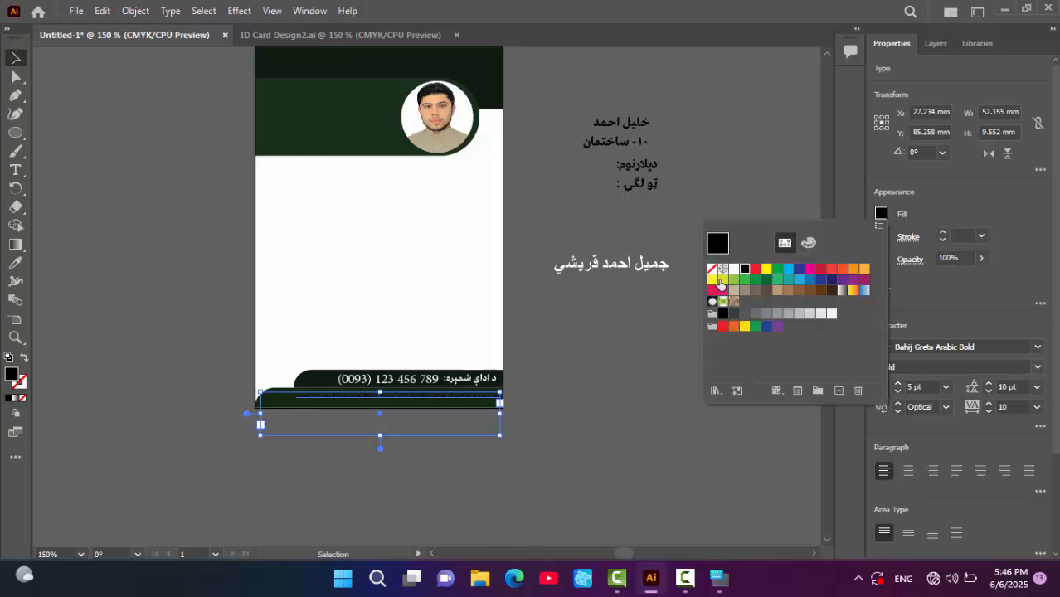
pyautogui.click(735, 270)
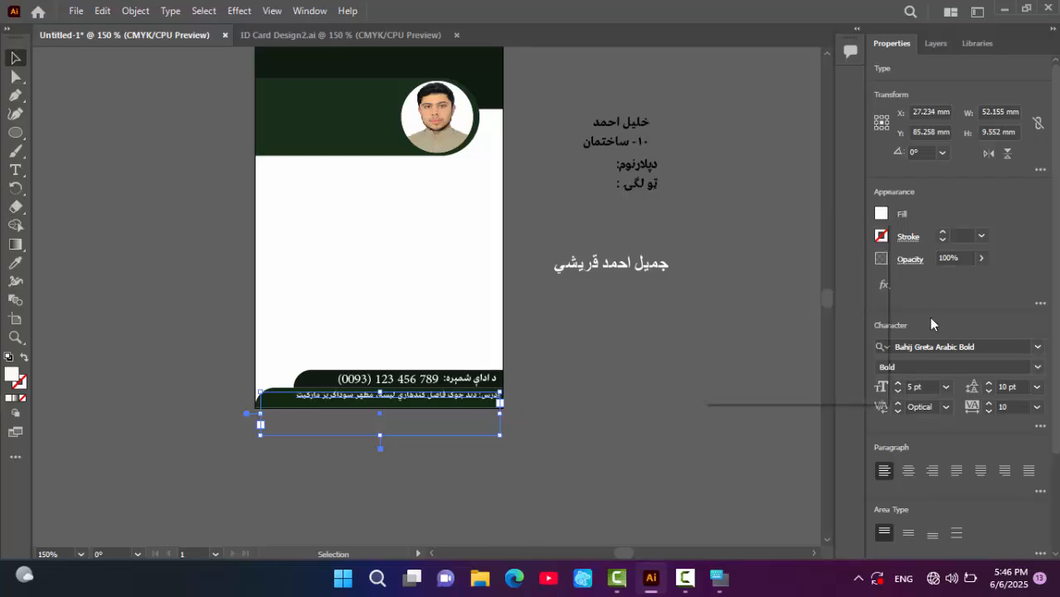
# - Try font sizes up to 8 pt on the address text, then return it to 5 pt
pyautogui.click(897, 383)
pyautogui.click(898, 382)
pyautogui.click(898, 383)
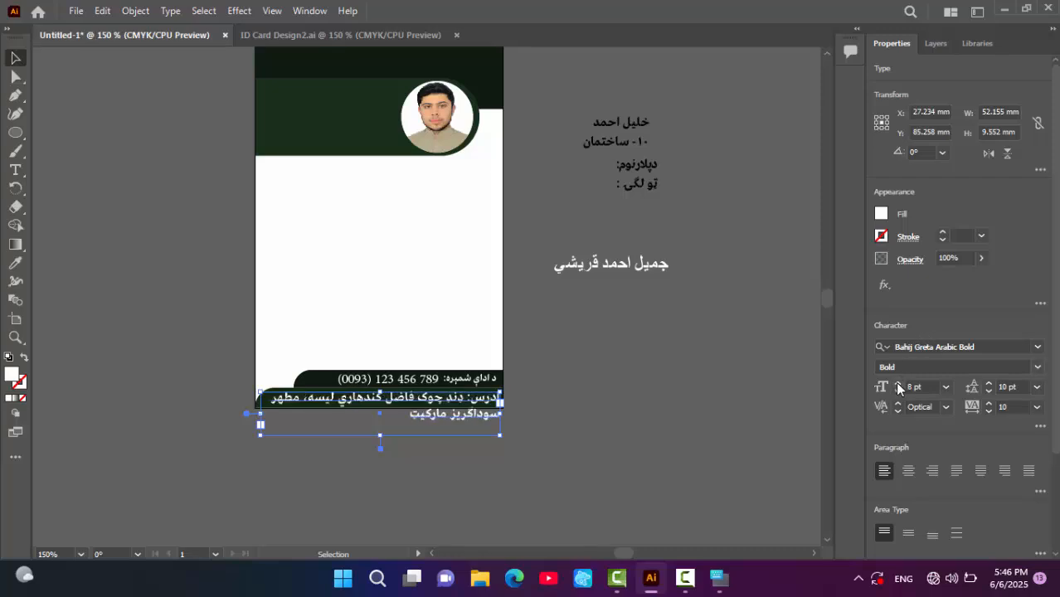
pyautogui.click(898, 391)
pyautogui.click(897, 392)
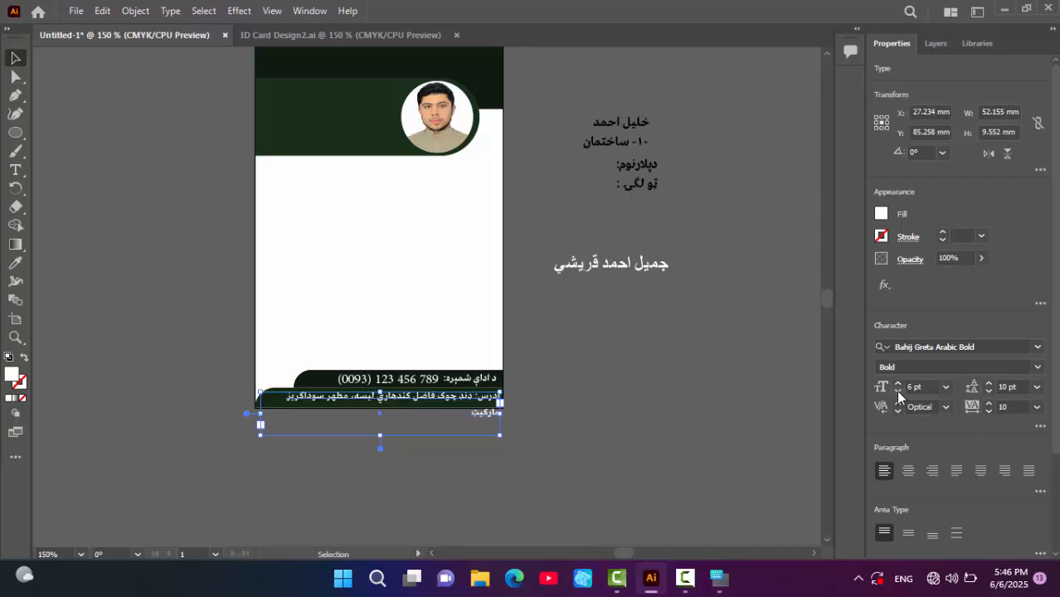
pyautogui.click(898, 392)
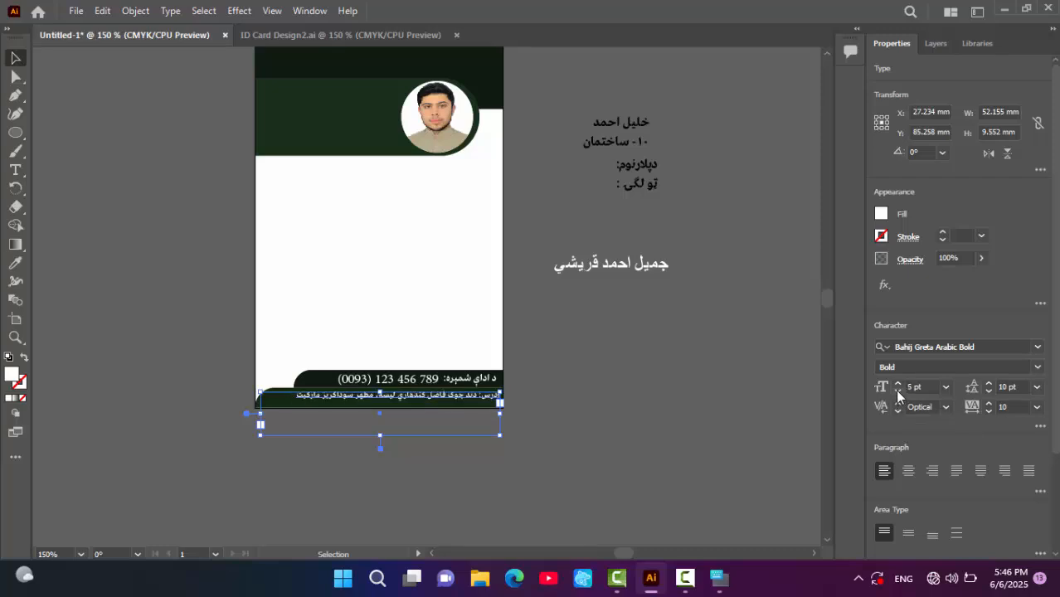
# - Widen the address text frame to about 53 mm and set its font size to 5 pt
pyautogui.click(899, 383)
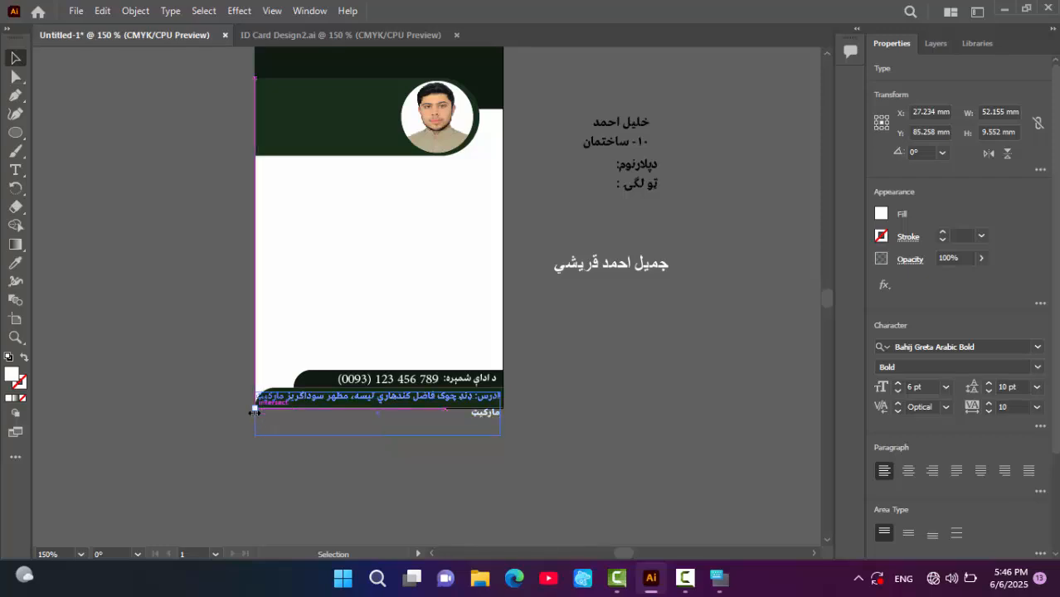
pyautogui.moveTo(255, 417); pyautogui.dragTo(250, 416)
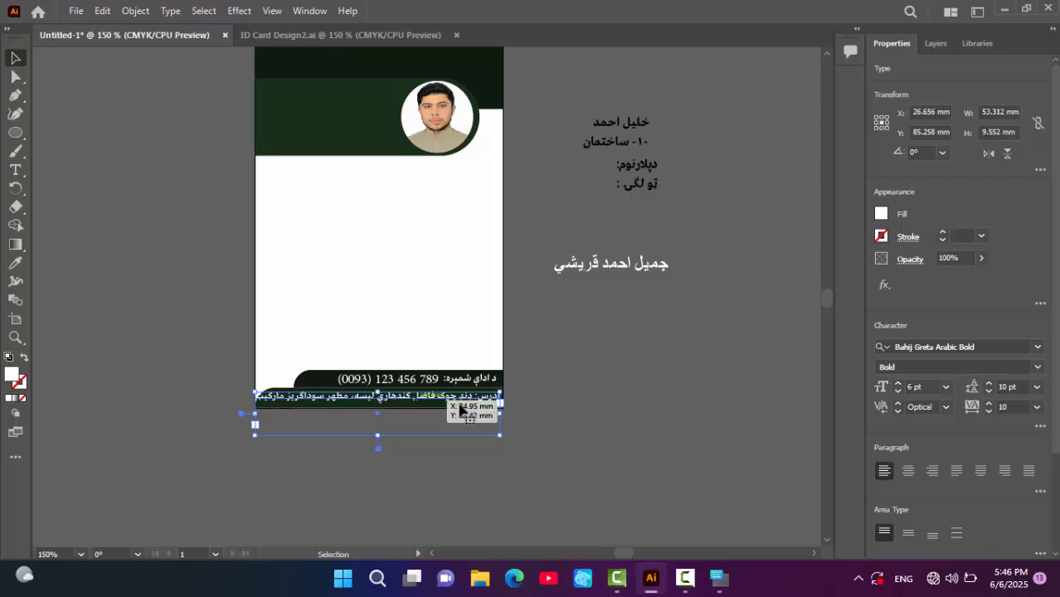
pyautogui.click(898, 391)
pyautogui.click(897, 392)
pyautogui.click(592, 415)
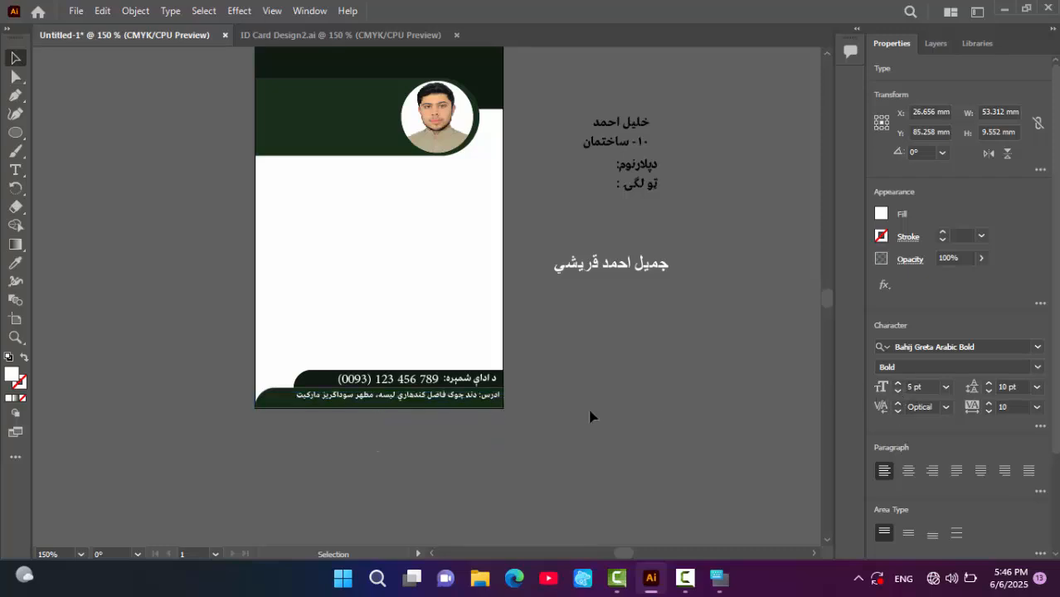
# - Center the address text vertically in the lower footer bar and align its right end with the phone label above
pyautogui.hotkey('ctrl', '-')
pyautogui.hotkey('ctrl', '+')
pyautogui.hotkey('ctrl', '+')
pyautogui.hotkey('ctrl', '+')
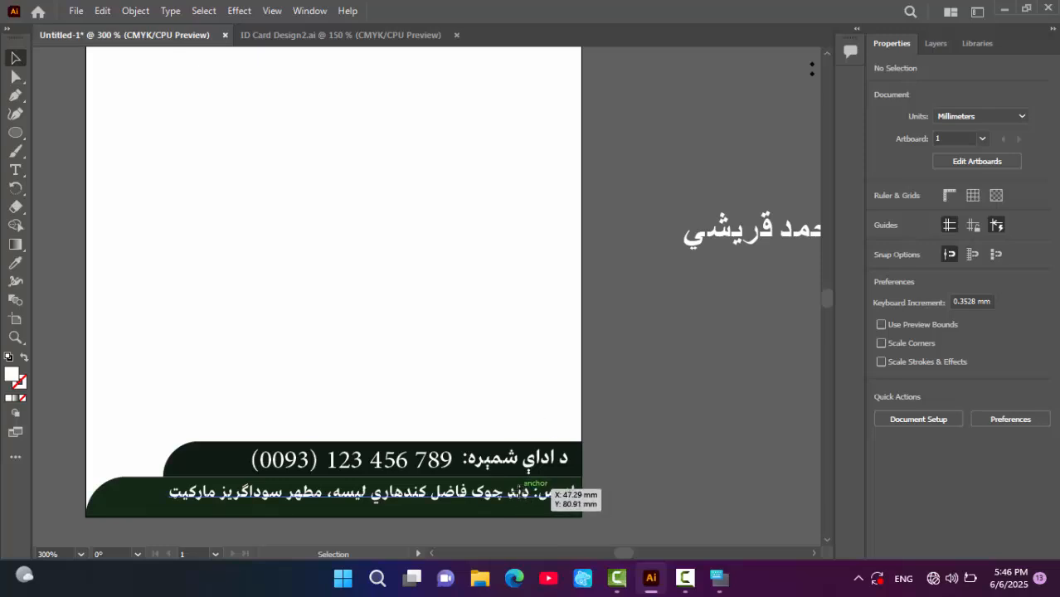
pyautogui.moveTo(526, 494); pyautogui.dragTo(502, 500)
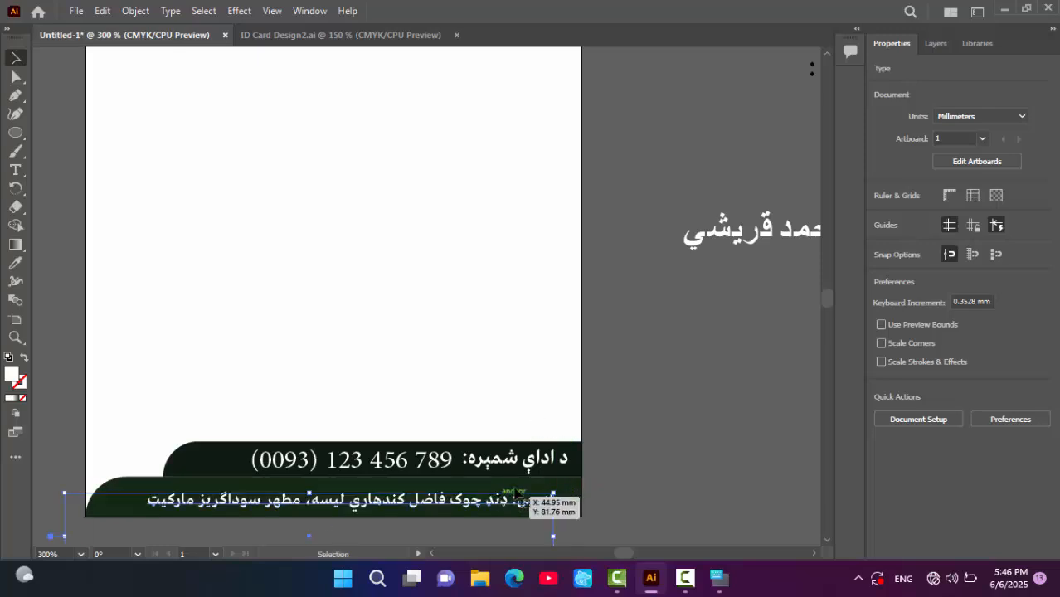
pyautogui.click(564, 498)
pyautogui.click(554, 498)
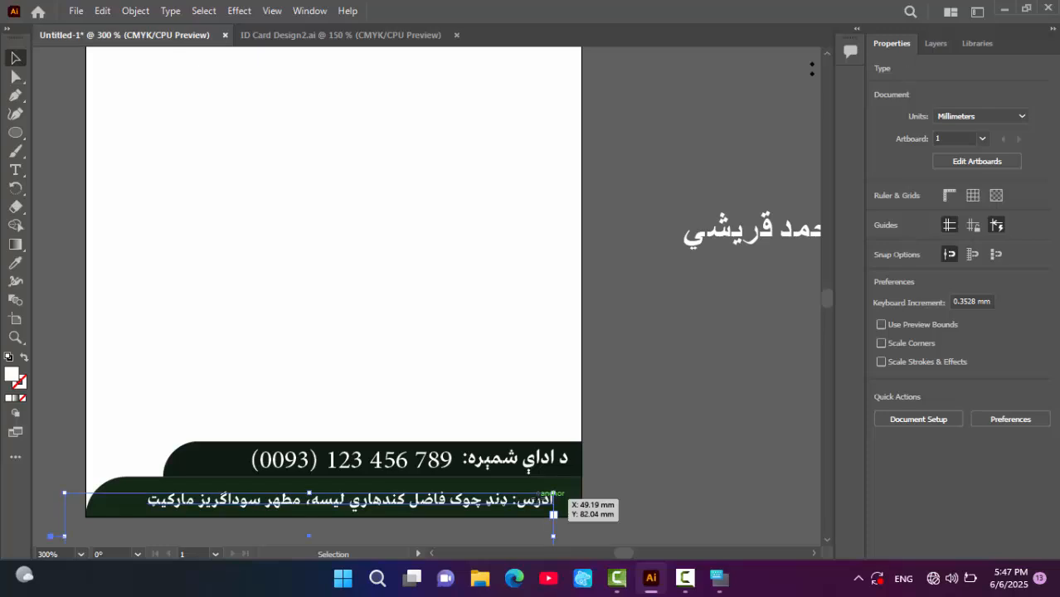
pyautogui.moveTo(554, 514); pyautogui.dragTo(570, 510)
pyautogui.click(631, 475)
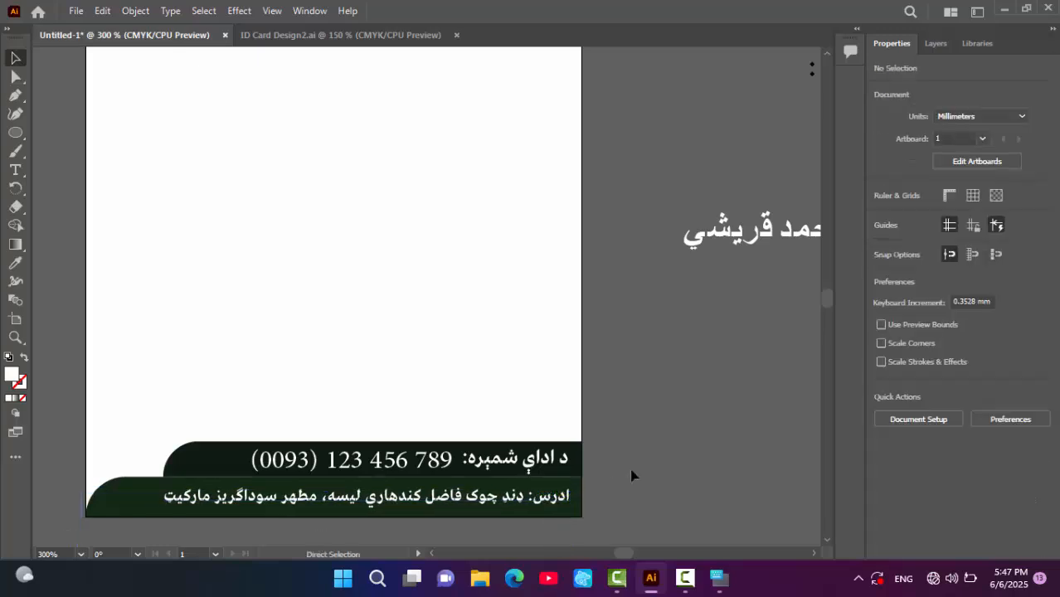
# - Move the student's name onto the white card area below the header and fill it black
pyautogui.hotkey('ctrl', '-')
pyautogui.hotkey('ctrl', '-')
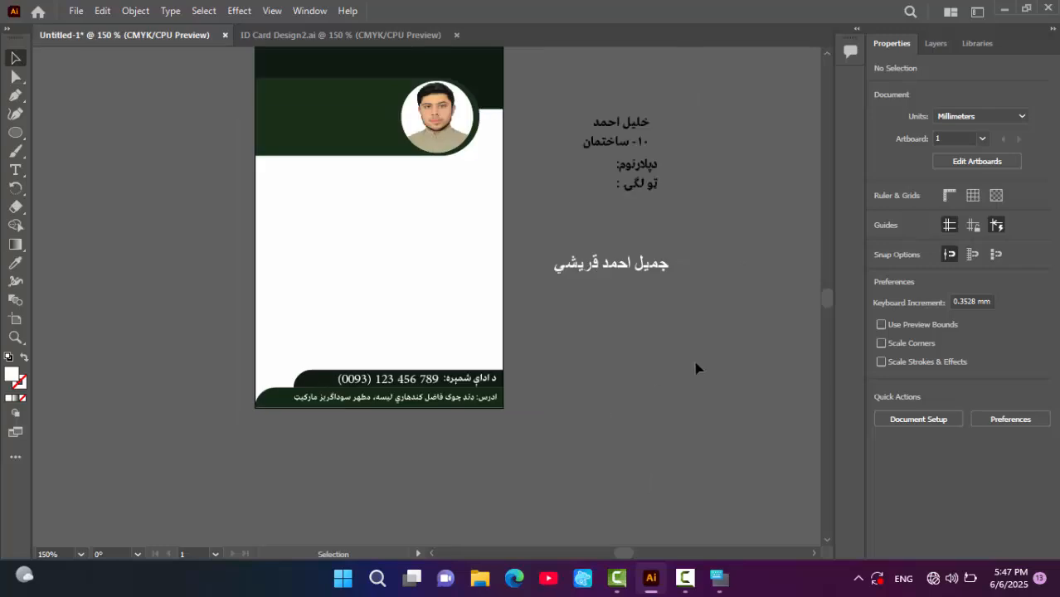
pyautogui.moveTo(590, 267); pyautogui.dragTo(401, 203)
pyautogui.click(880, 216)
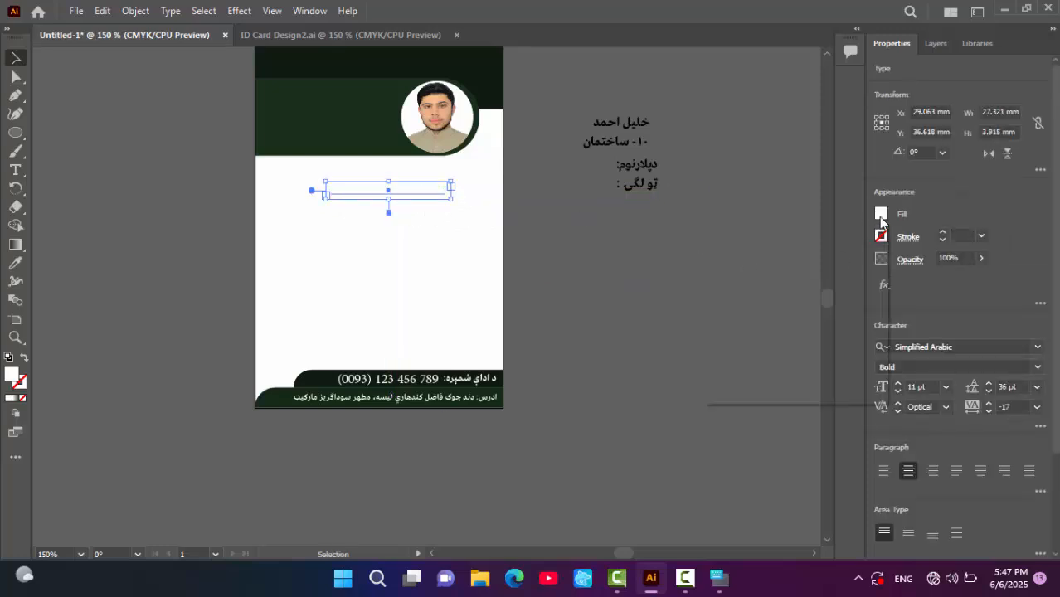
pyautogui.click(745, 269)
pyautogui.click(642, 253)
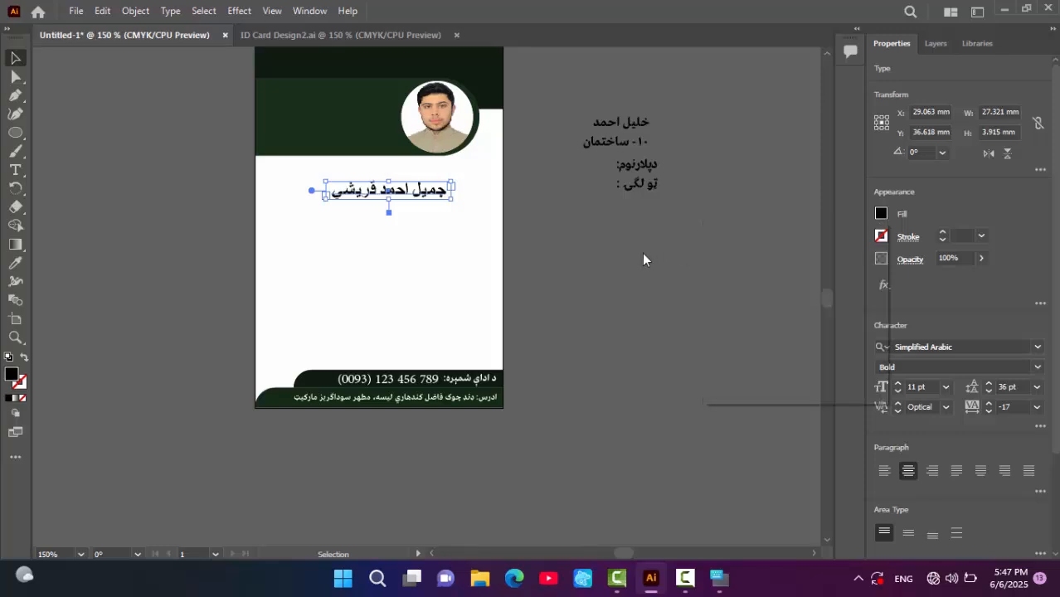
pyautogui.click(568, 236)
# - Enlarge the student's name to 15 pt, widen its frame to about 38 mm, and center it across the card
pyautogui.click(419, 192)
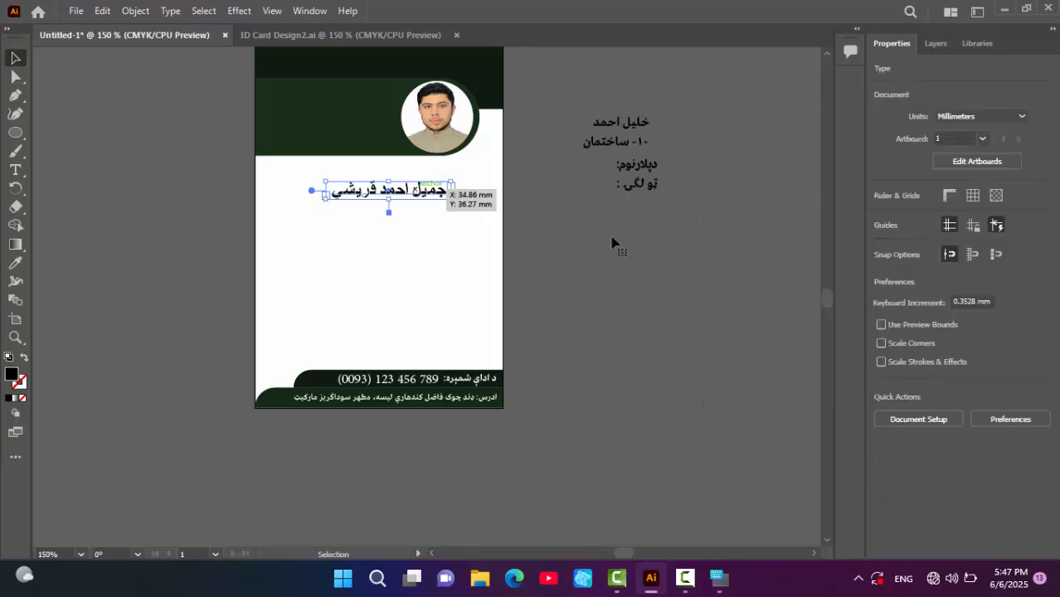
pyautogui.click(898, 384)
pyautogui.click(898, 384)
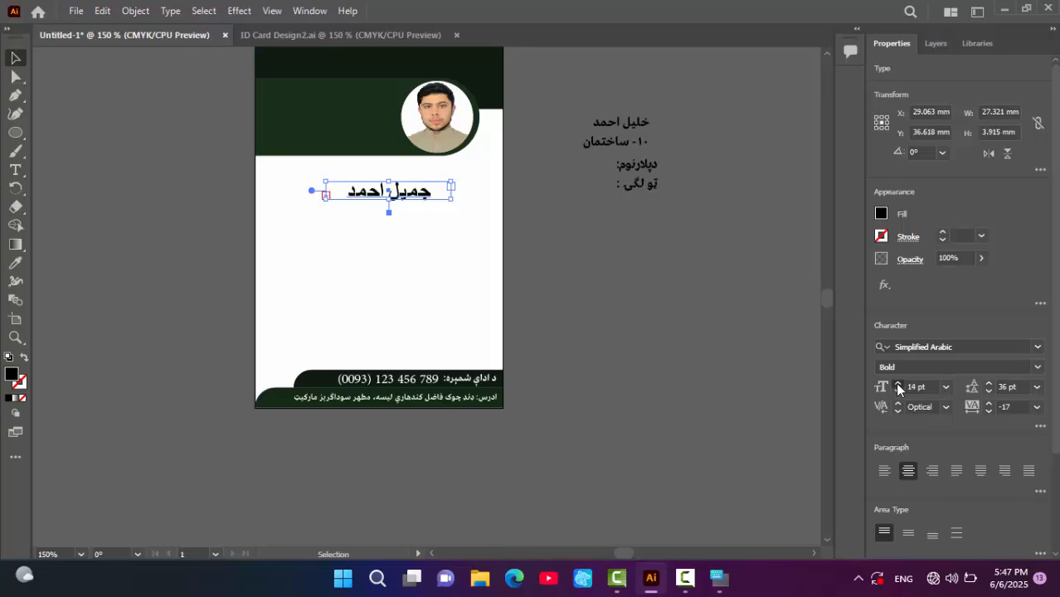
pyautogui.click(898, 385)
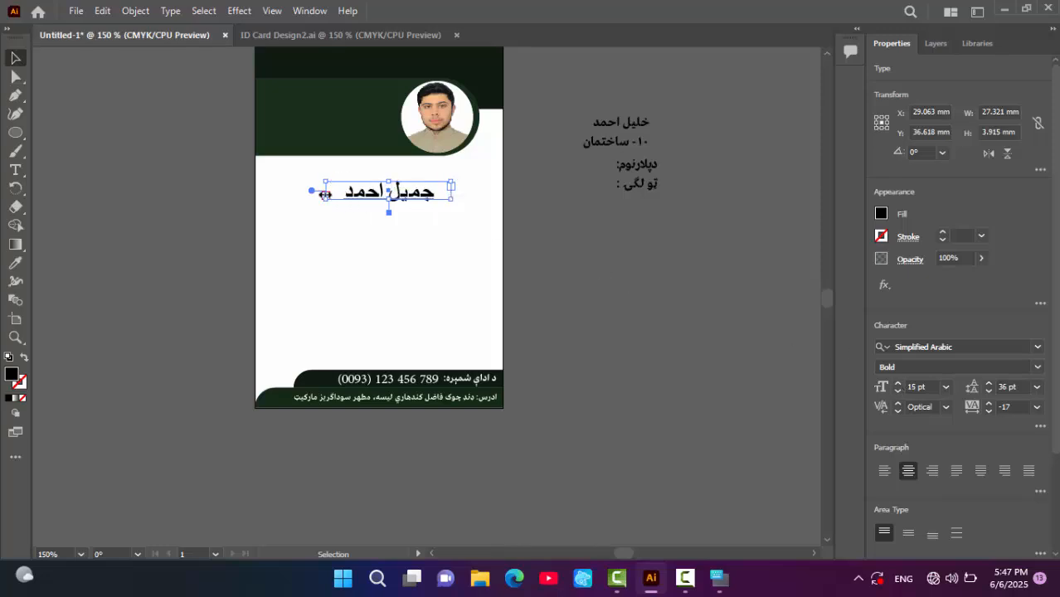
pyautogui.moveTo(325, 190); pyautogui.dragTo(280, 190)
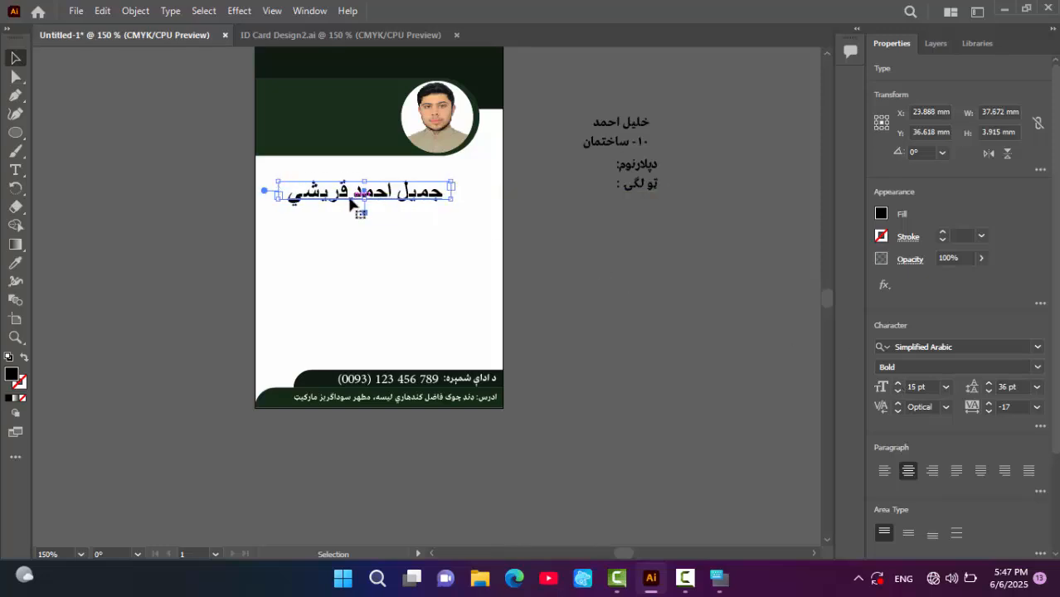
pyautogui.moveTo(374, 201); pyautogui.dragTo(391, 198)
# - Set the font of the student's name to Bahij Titr Bold
pyautogui.click(1038, 348)
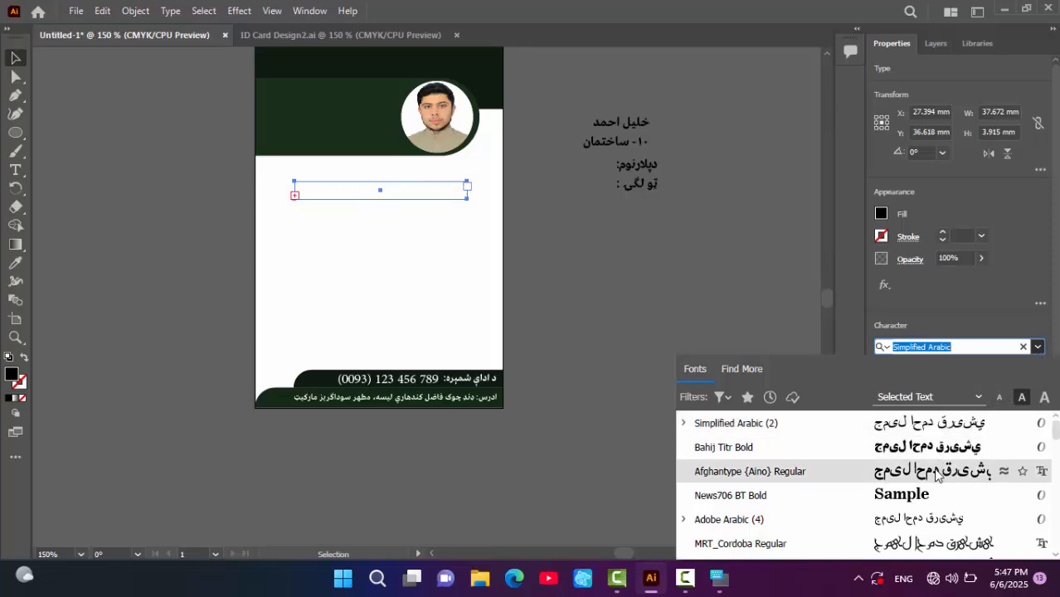
pyautogui.click(935, 453)
pyautogui.click(661, 269)
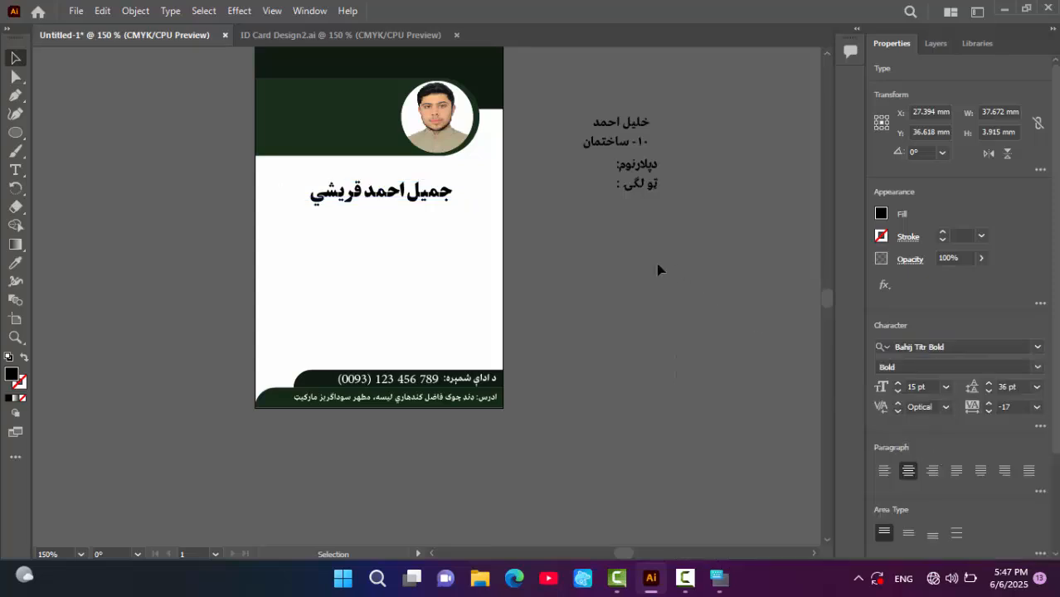
# - Place the father's name and class values with their matching labels side by side below the student's name
pyautogui.moveTo(606, 148); pyautogui.dragTo(340, 275)
pyautogui.moveTo(632, 189); pyautogui.dragTo(404, 273)
pyautogui.click(564, 277)
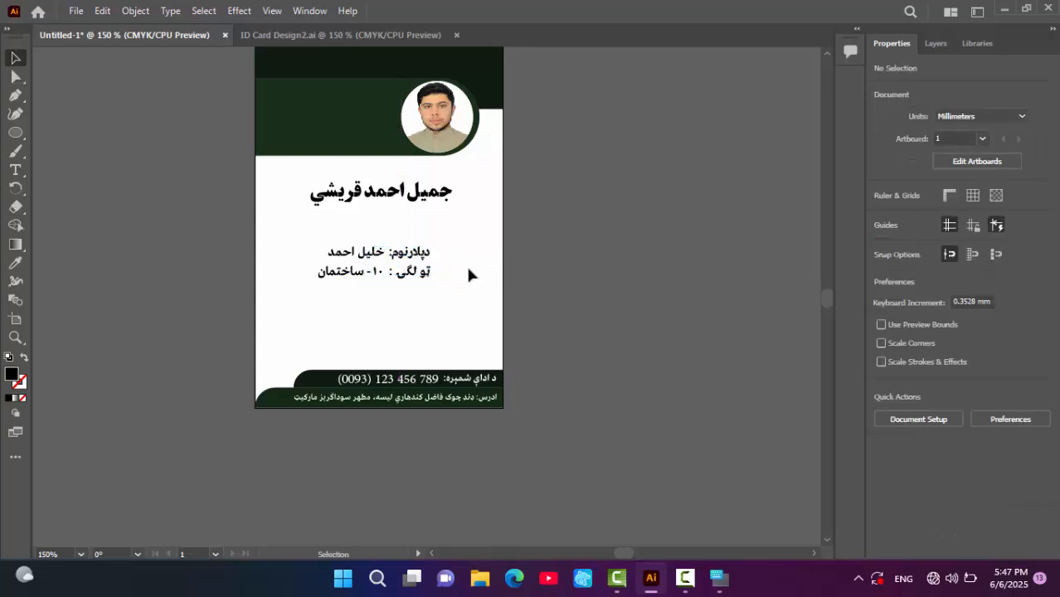
# - Fill the father's name and class labels with dark blue
pyautogui.click(416, 252)
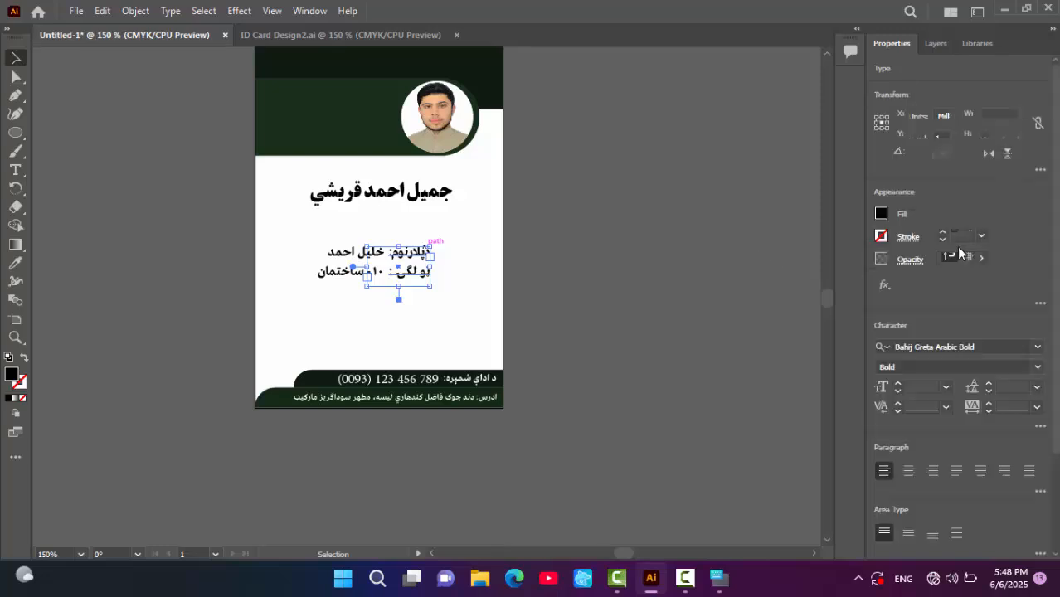
pyautogui.click(882, 214)
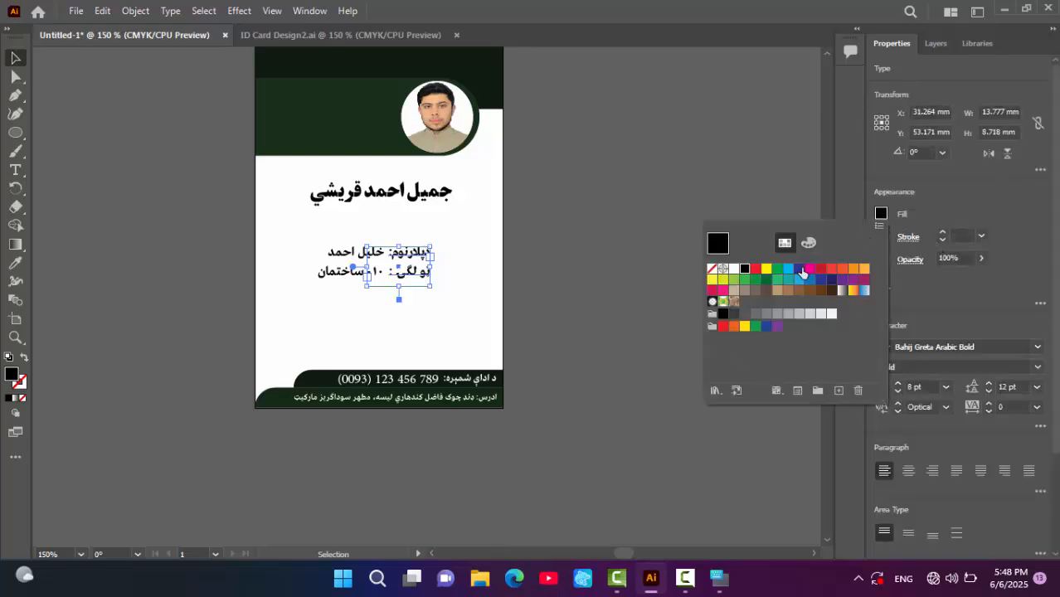
pyautogui.click(801, 269)
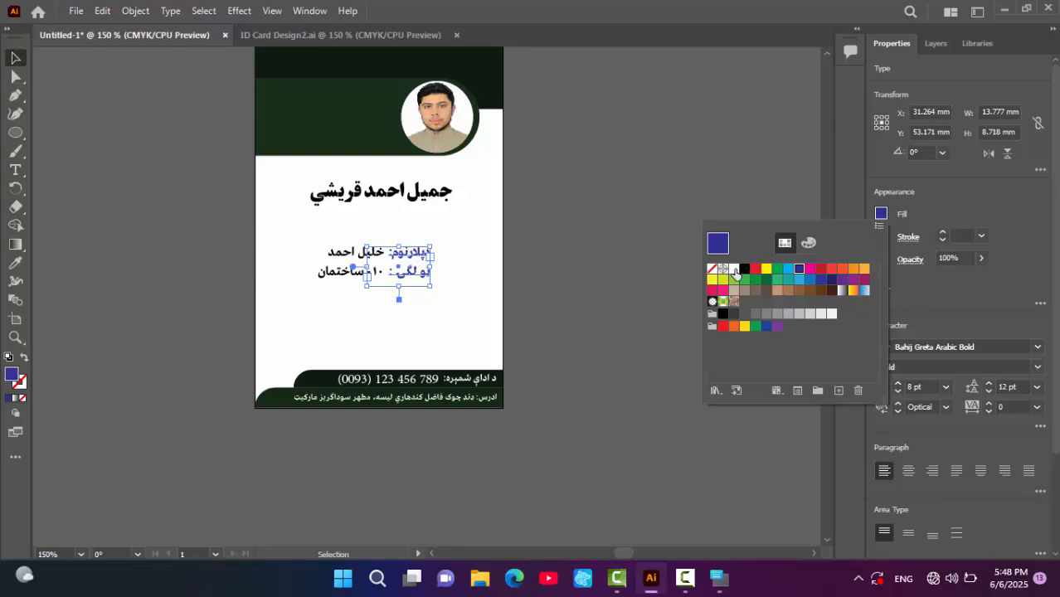
pyautogui.click(833, 281)
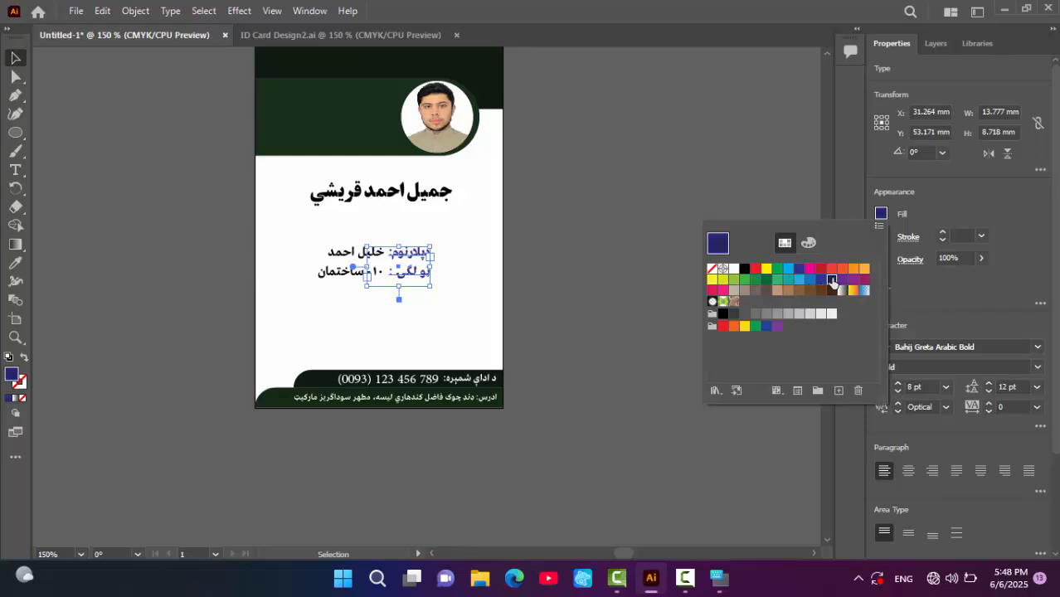
# - Try to apply a dark green fill to the father's name and class values while editing their text
pyautogui.click(326, 278)
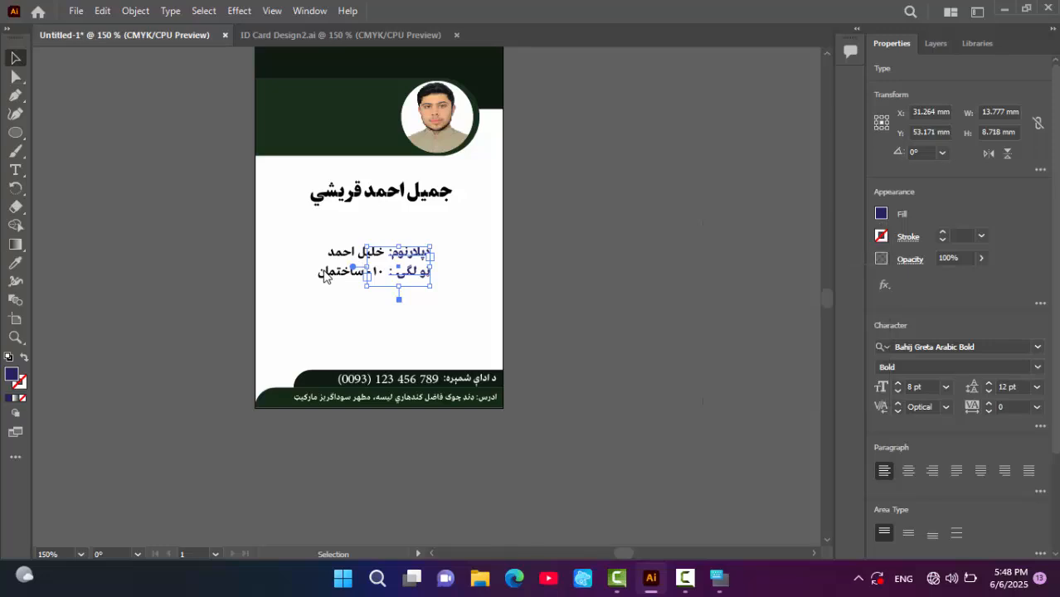
pyautogui.doubleClick(326, 278)
pyautogui.click(881, 215)
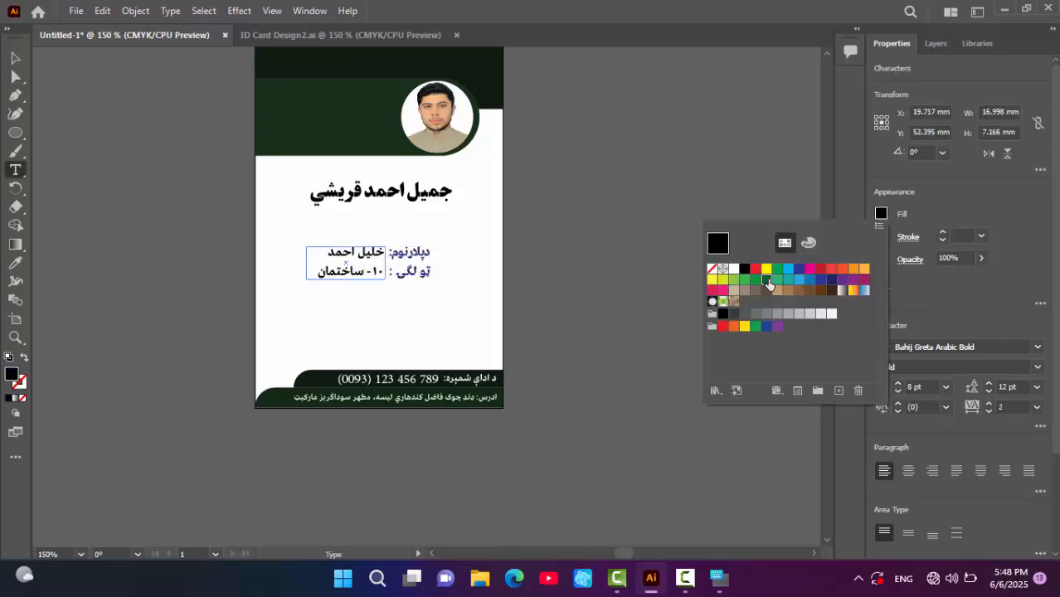
pyautogui.click(778, 271)
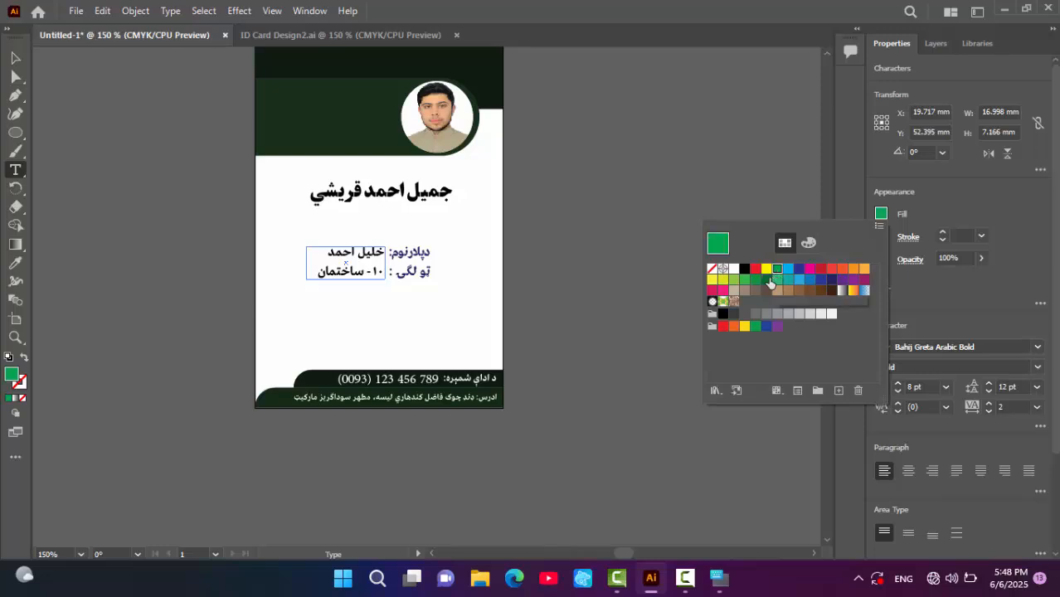
pyautogui.click(766, 281)
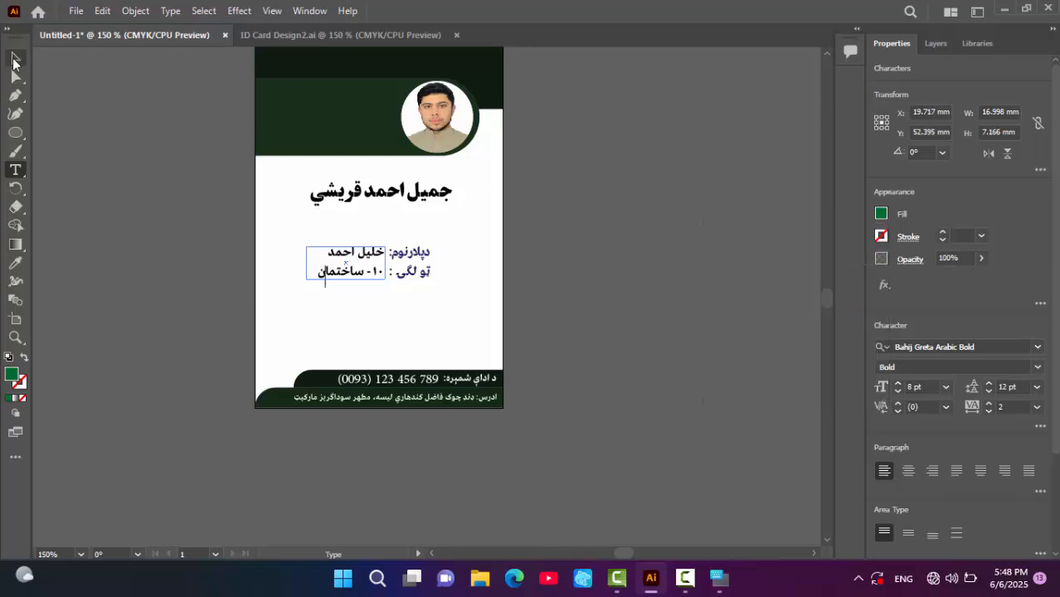
# - Fill the father's name and class values with dark green
pyautogui.doubleClick(15, 58)
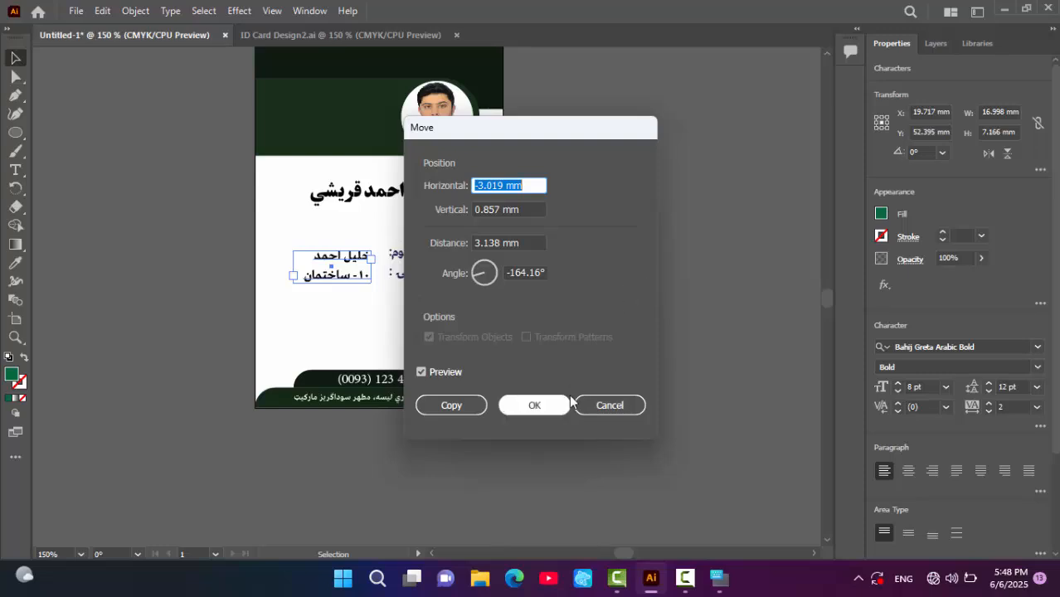
pyautogui.click(609, 406)
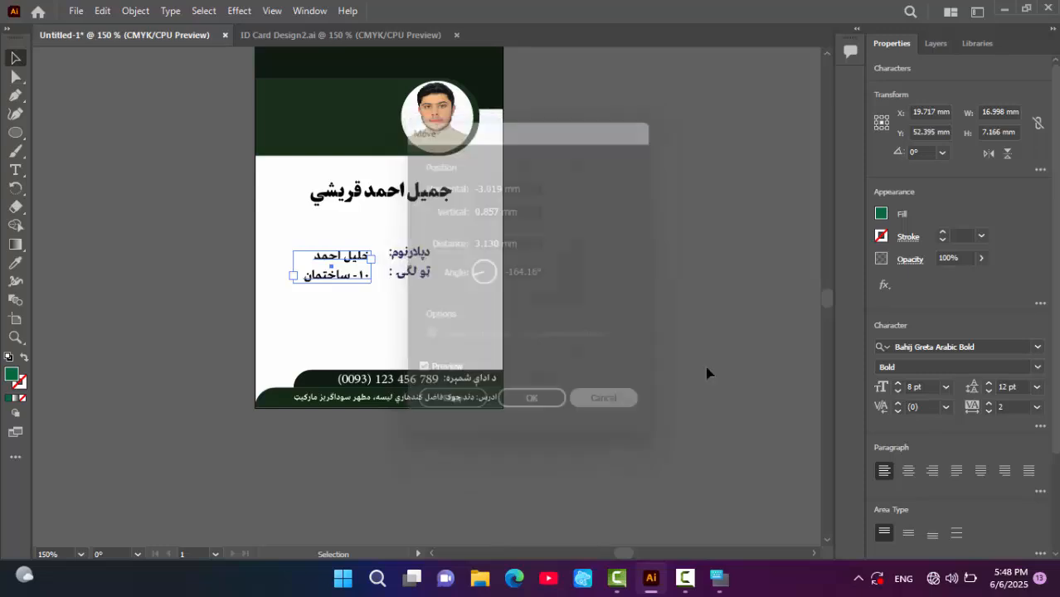
pyautogui.click(881, 216)
pyautogui.click(767, 280)
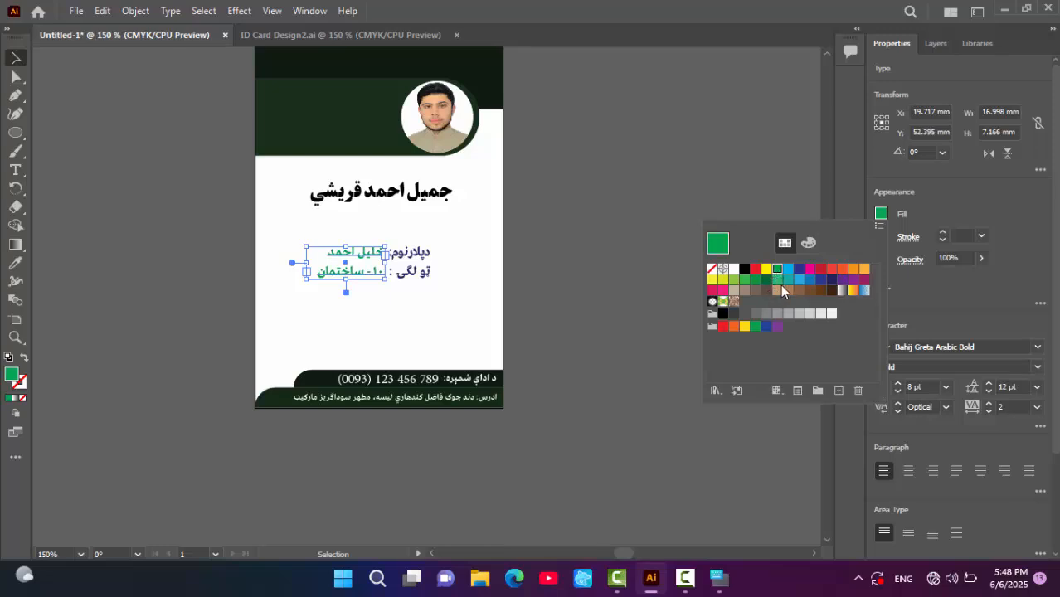
pyautogui.click(778, 281)
pyautogui.click(767, 279)
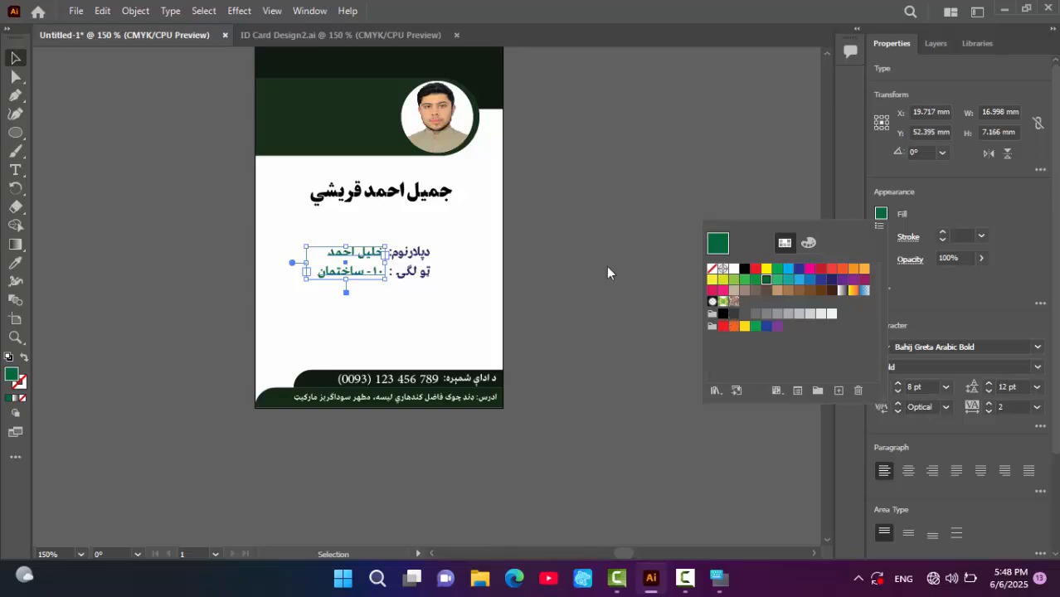
pyautogui.click(85, 98)
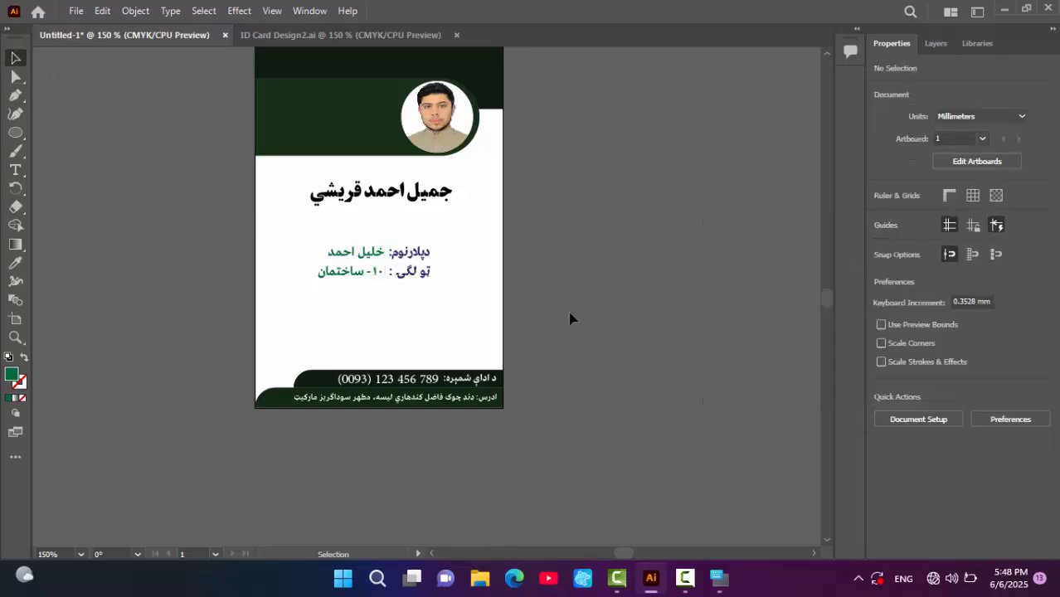
# - Undo the colour fills on the father's name and class labels and values
pyautogui.hotkey('ctrl', 'z')
pyautogui.hotkey('ctrl', 'z')
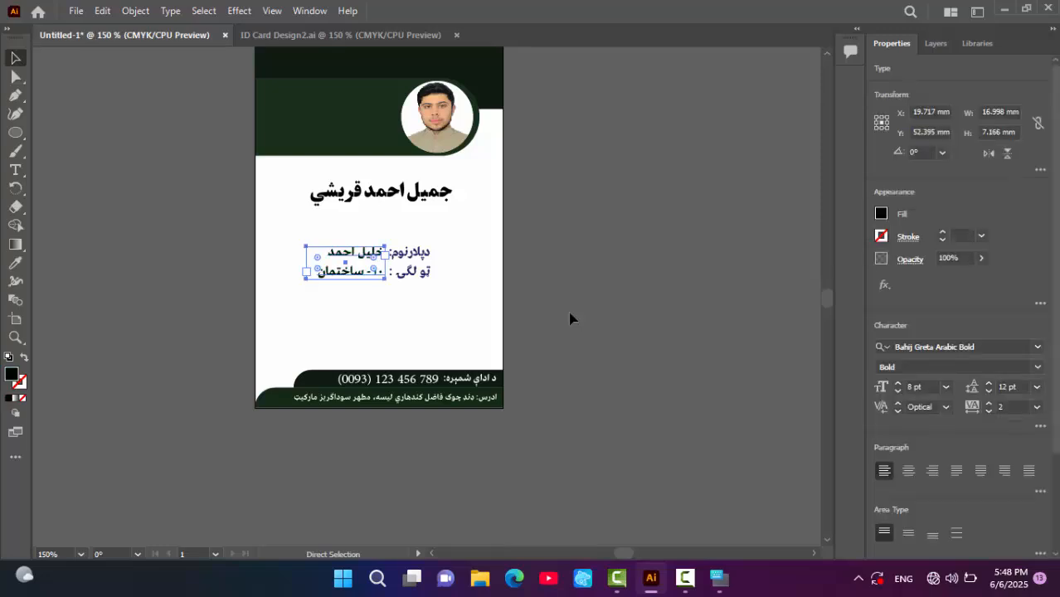
pyautogui.hotkey('ctrl', 'z')
pyautogui.hotkey('ctrl', 'z')
pyautogui.hotkey('ctrl', 'z')
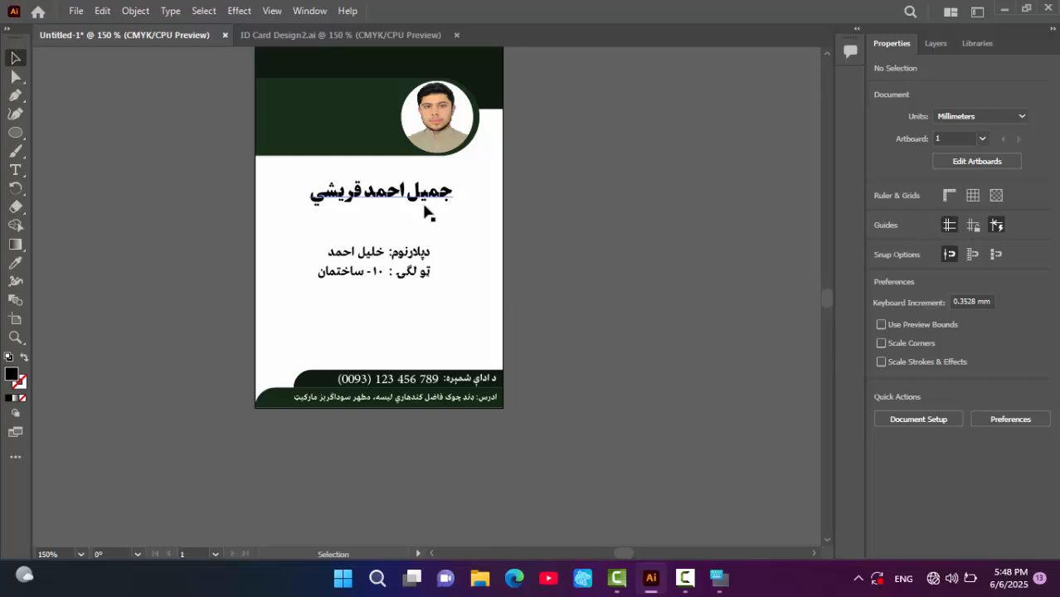
# - Move the student's name slightly lower beneath the photo band
pyautogui.moveTo(425, 209); pyautogui.dragTo(428, 218)
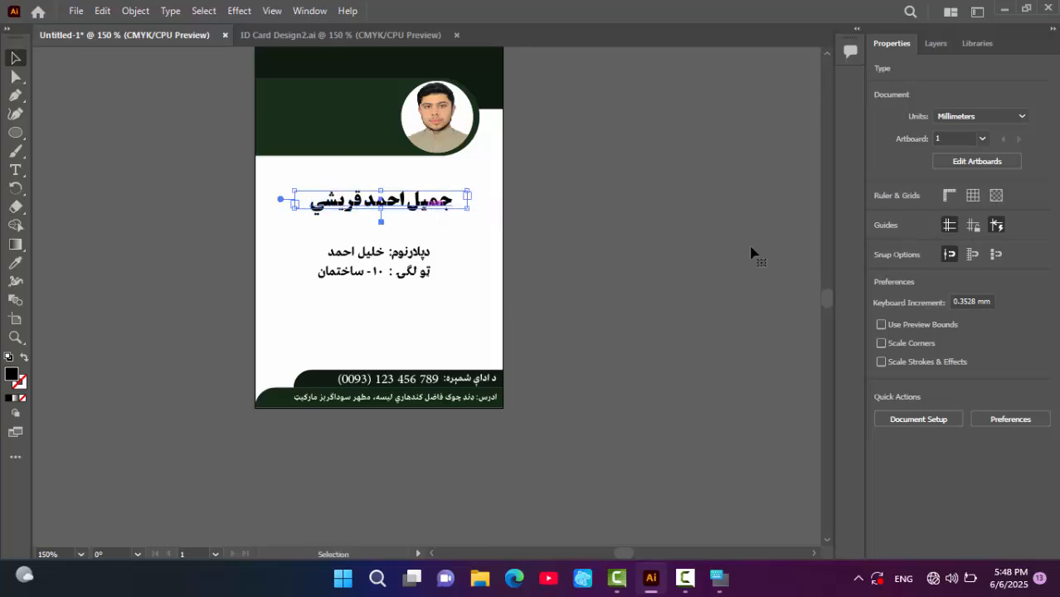
pyautogui.click(812, 284)
# - Place the Pashto and English school name in the dark header band and extend the band slightly upward
pyautogui.scroll(2, 827, 296)
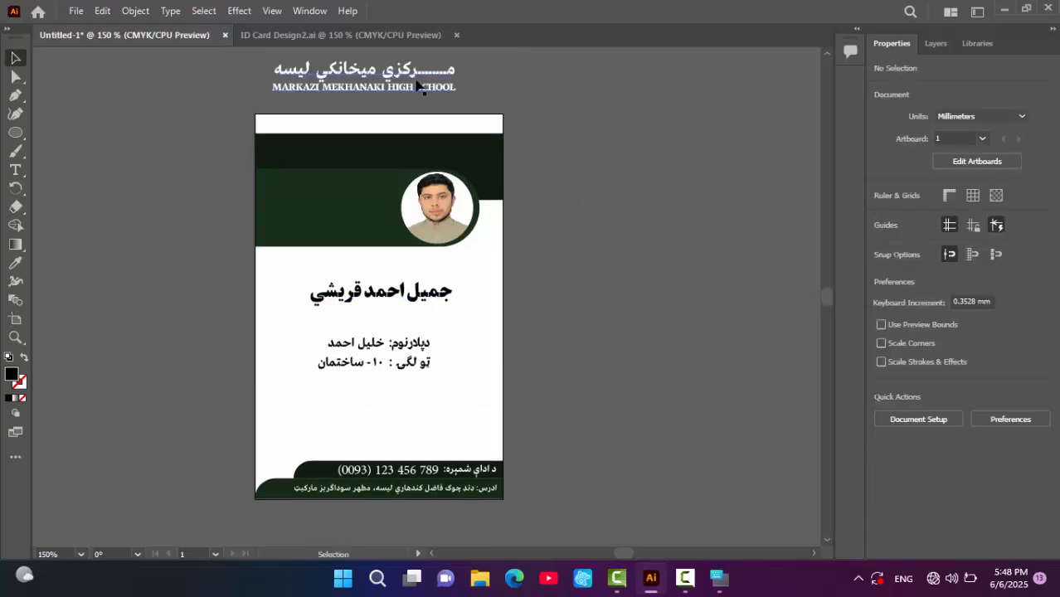
pyautogui.moveTo(400, 79); pyautogui.dragTo(419, 157)
pyautogui.click(423, 158)
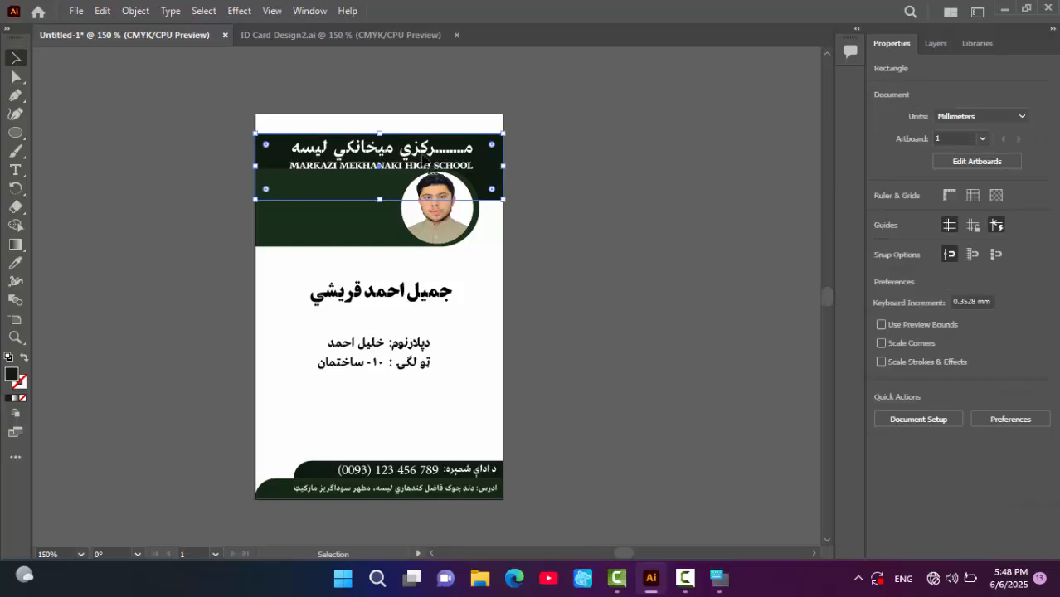
pyautogui.moveTo(379, 133); pyautogui.dragTo(431, 148)
pyautogui.press('Right')
pyautogui.press('Right')
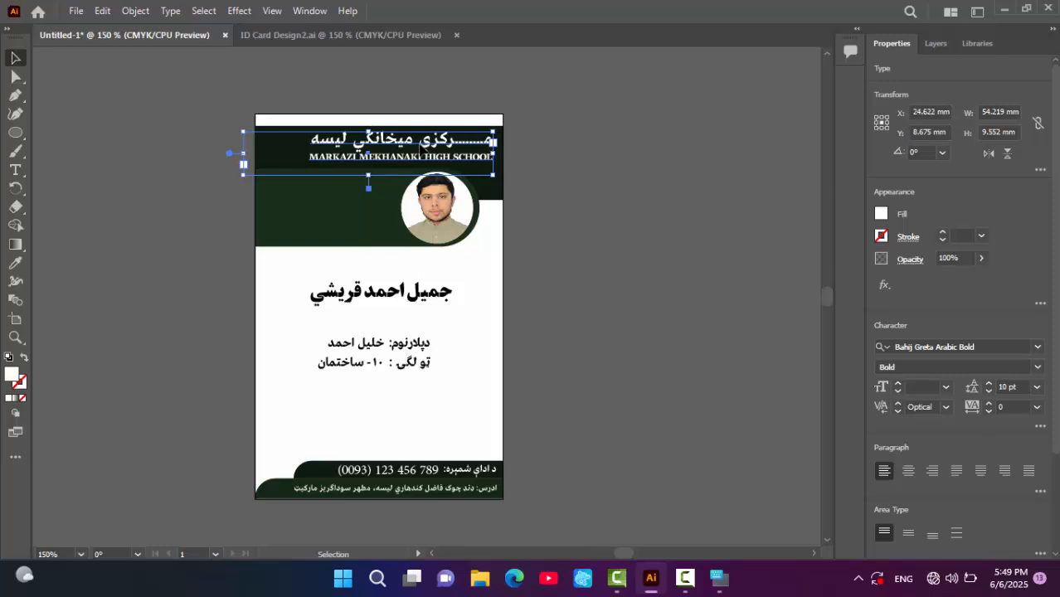
pyautogui.click(601, 211)
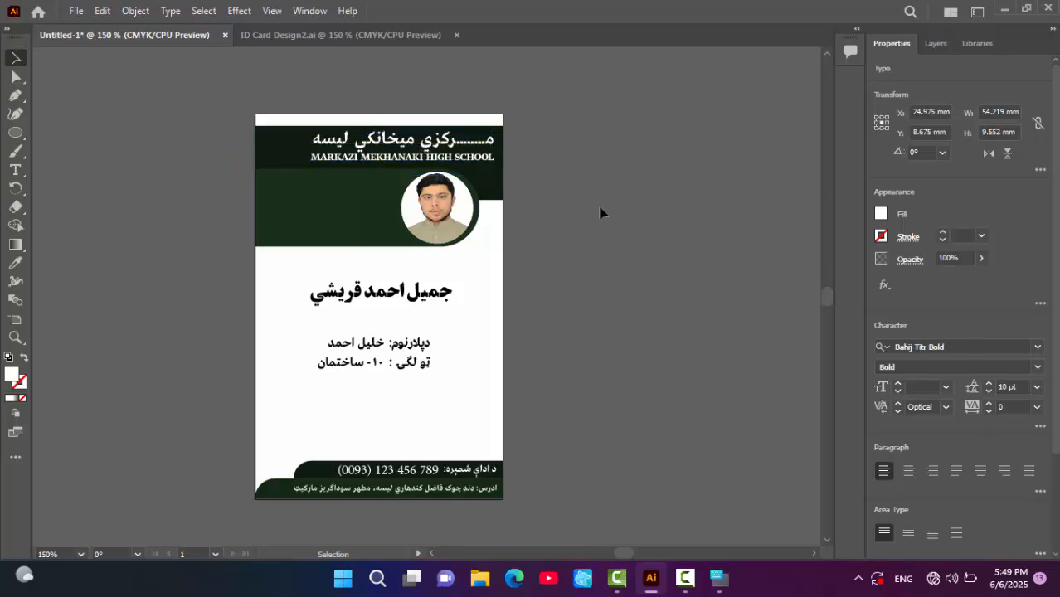
# - Switch to ID Card Design2.ai and release the clipping mask around its card design
pyautogui.click(301, 34)
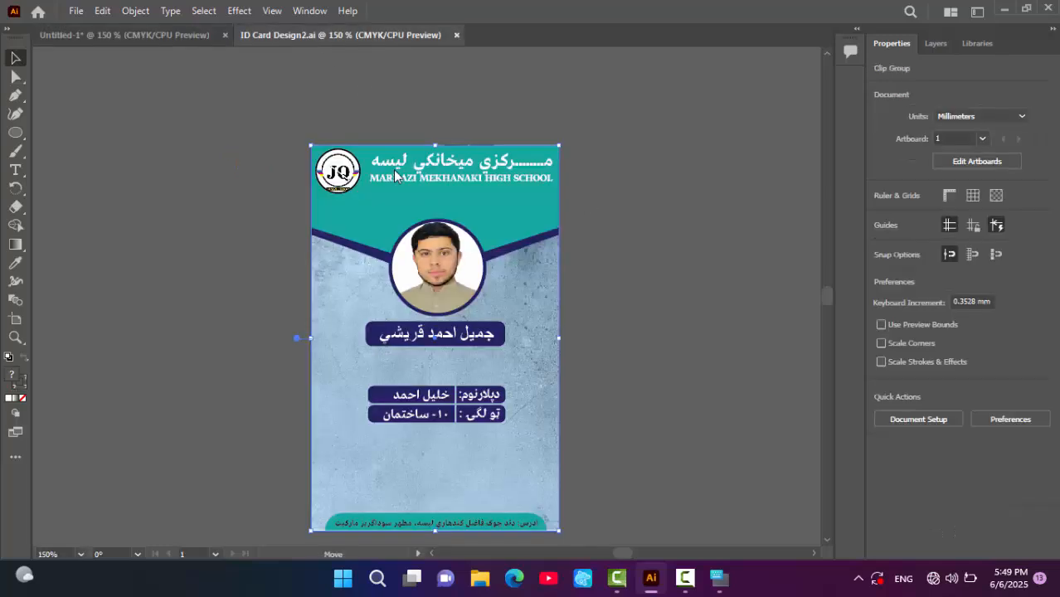
pyautogui.click(344, 181)
pyautogui.rightClick(345, 181)
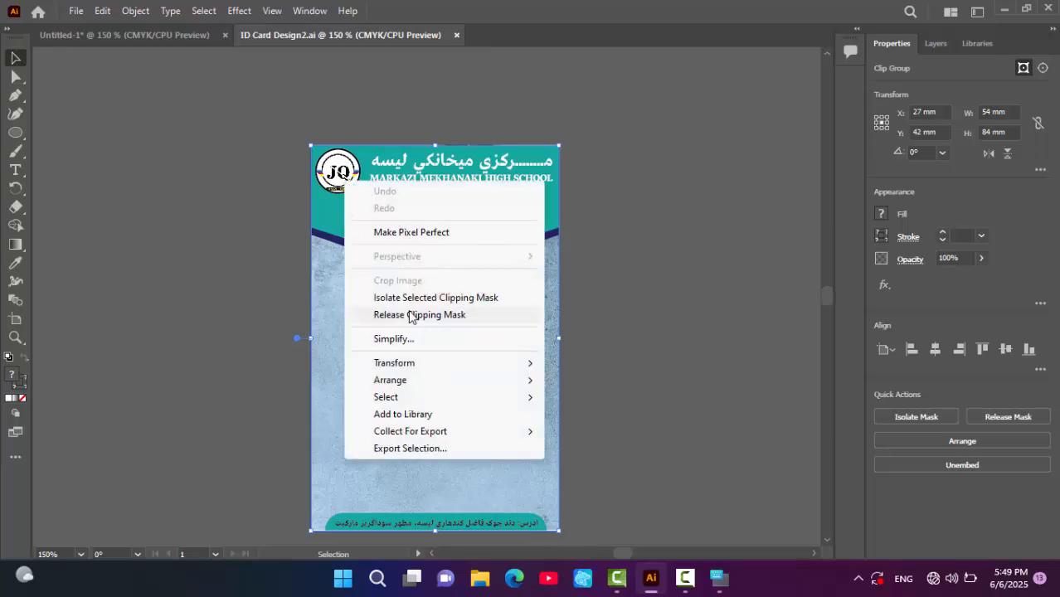
pyautogui.click(412, 315)
pyautogui.click(241, 193)
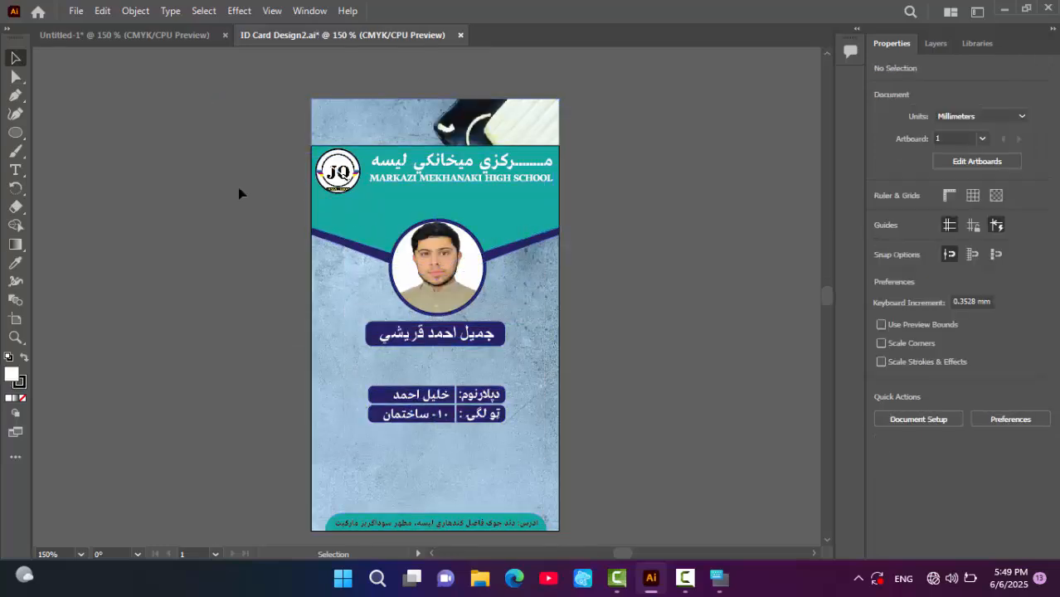
# - Copy the round JQ logo into the Untitled-1 header beside the school name, scaled to about 7.5 mm
pyautogui.moveTo(331, 166); pyautogui.dragTo(303, 168)
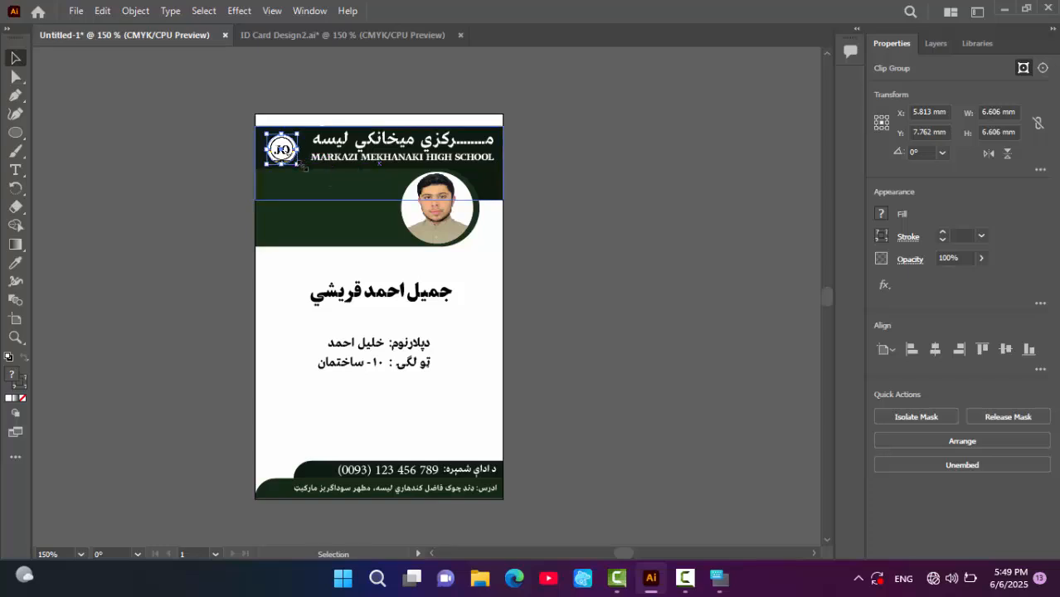
pyautogui.press('Up')
pyautogui.press('Up')
pyautogui.click(194, 180)
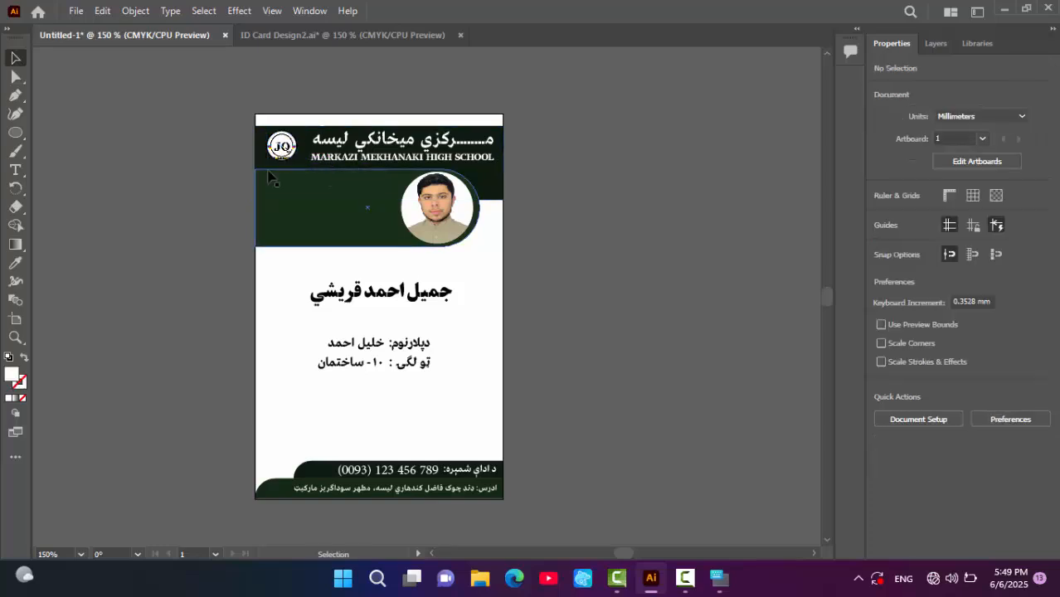
pyautogui.click(304, 165)
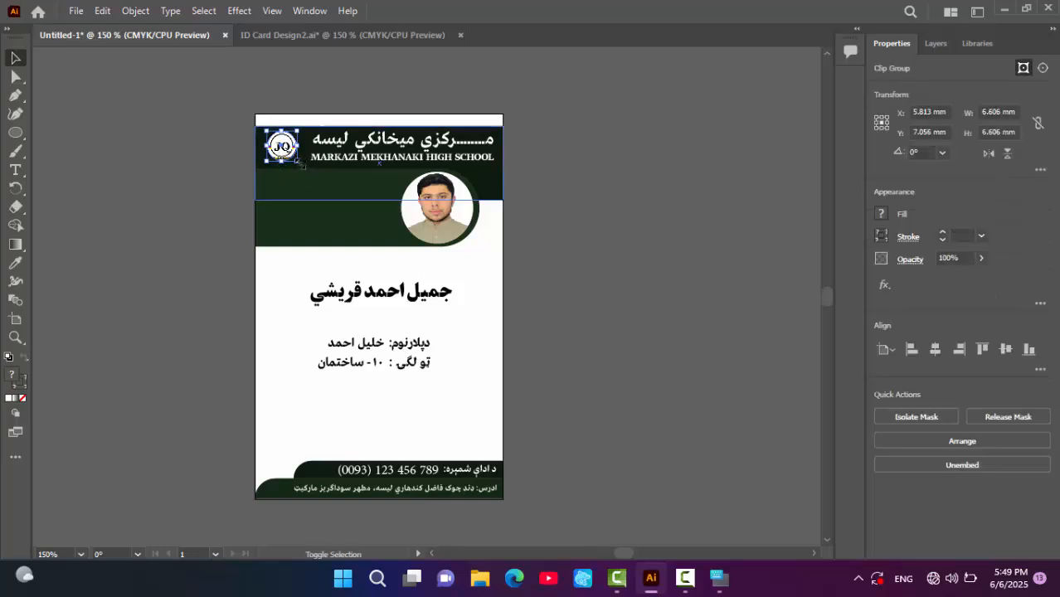
pyautogui.moveTo(303, 166); pyautogui.dragTo(305, 169)
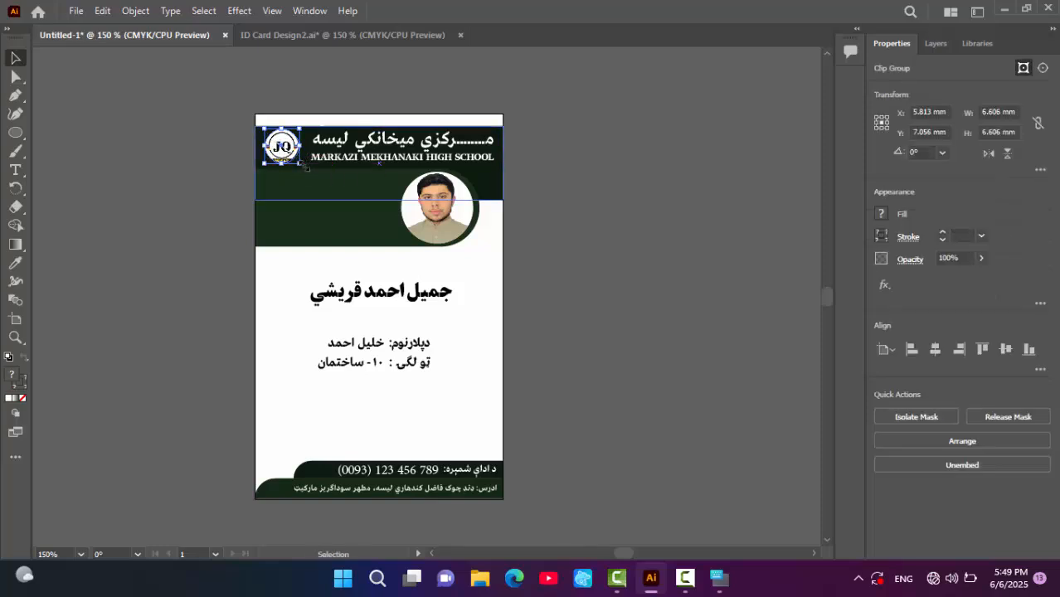
# - Shift the school name about 1 mm closer to the JQ logo
pyautogui.click(371, 151)
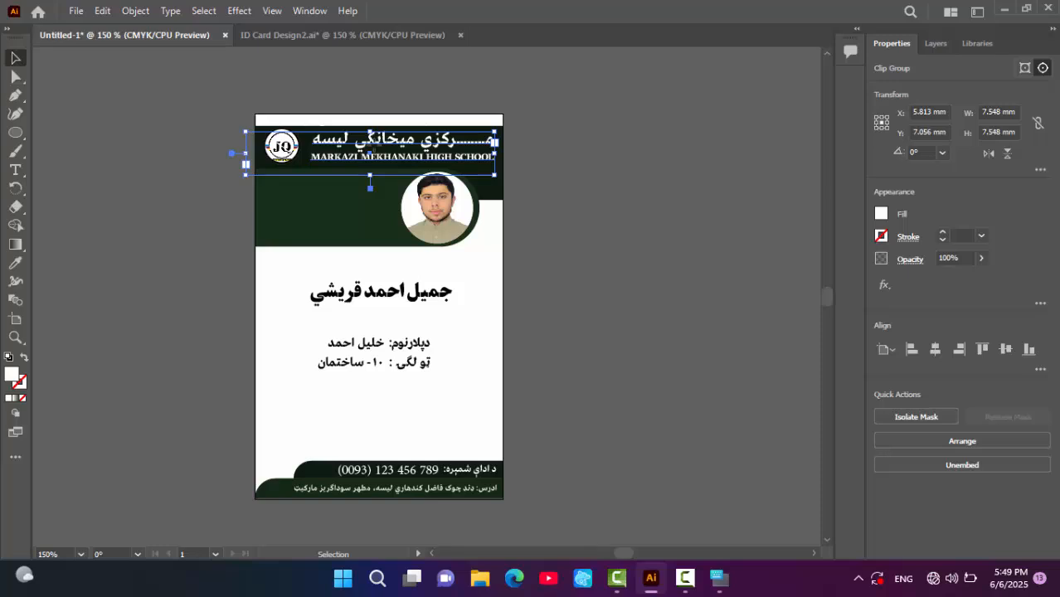
pyautogui.moveTo(372, 151); pyautogui.dragTo(368, 152)
pyautogui.click(531, 209)
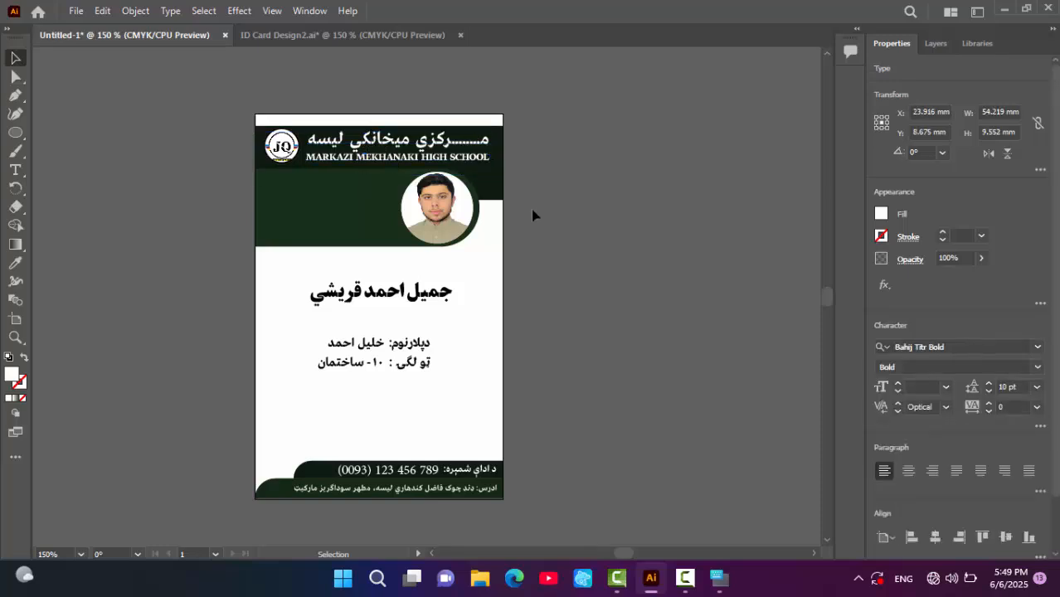
# - Duplicate the student's name text beside the header and select all of the copy's text for replacement
pyautogui.click(360, 34)
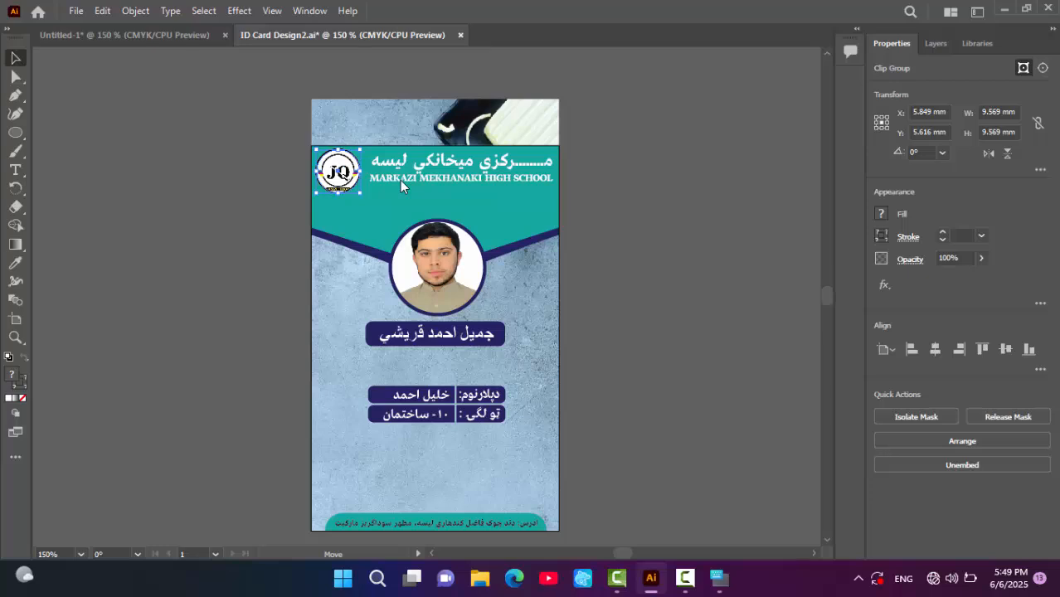
pyautogui.click(184, 45)
pyautogui.moveTo(419, 292); pyautogui.dragTo(455, 224)
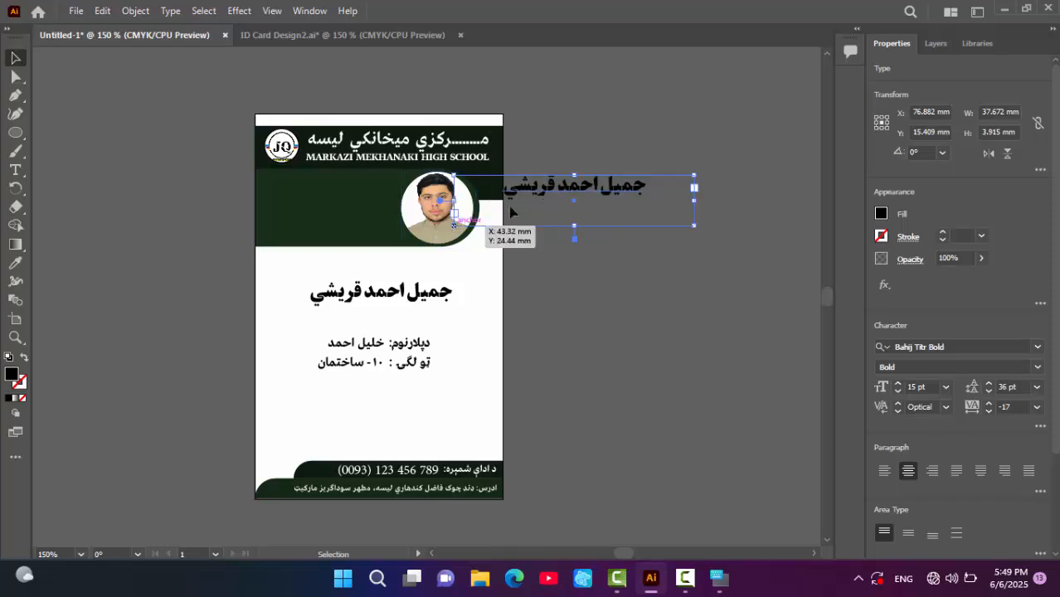
pyautogui.doubleClick(546, 200)
pyautogui.hotkey('ctrl', 'a')
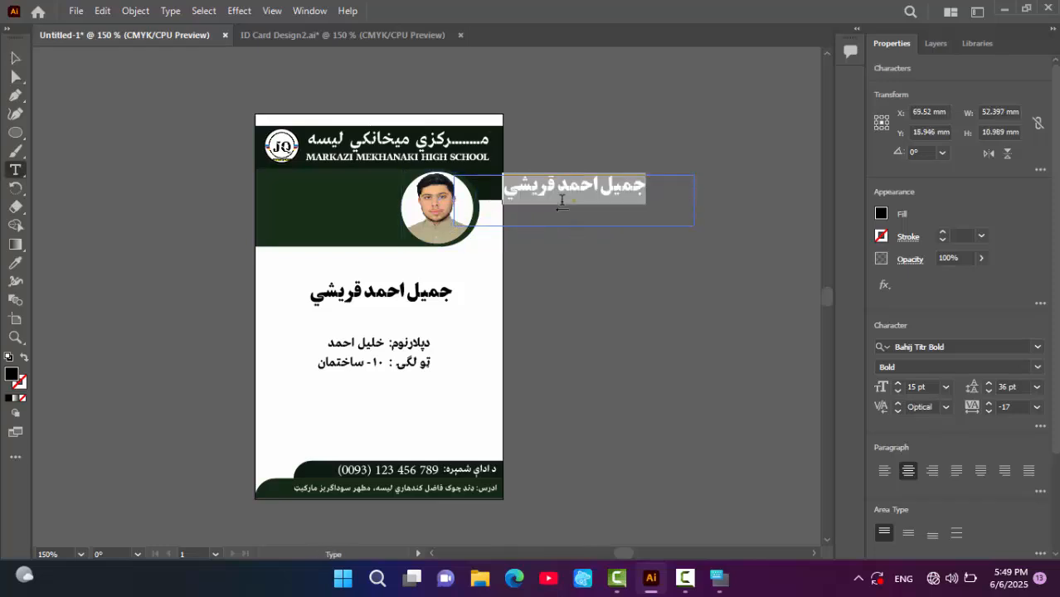
pyautogui.write('N')
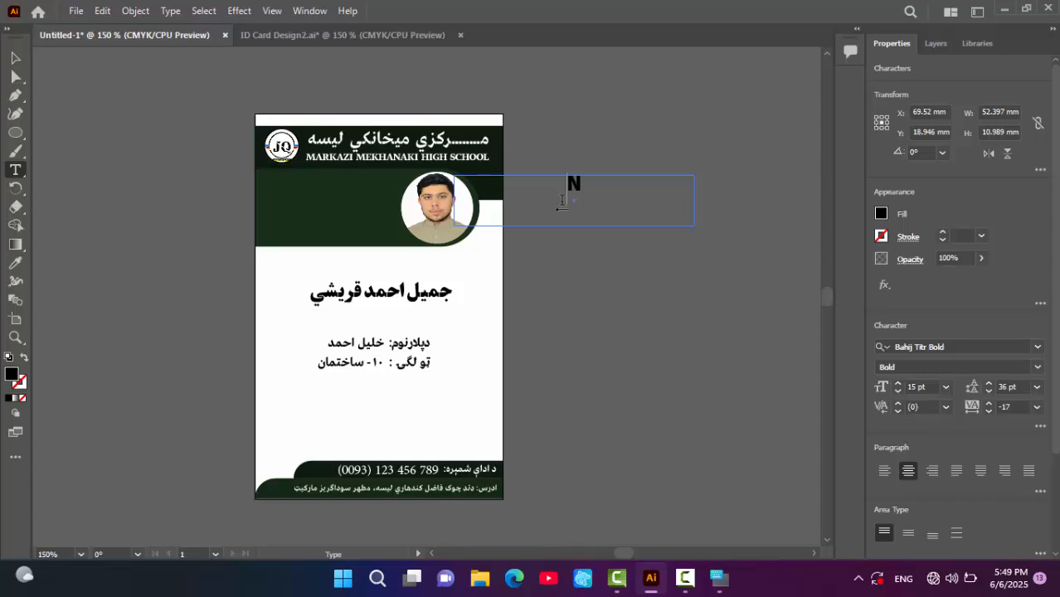
pyautogui.write(' CNI;')
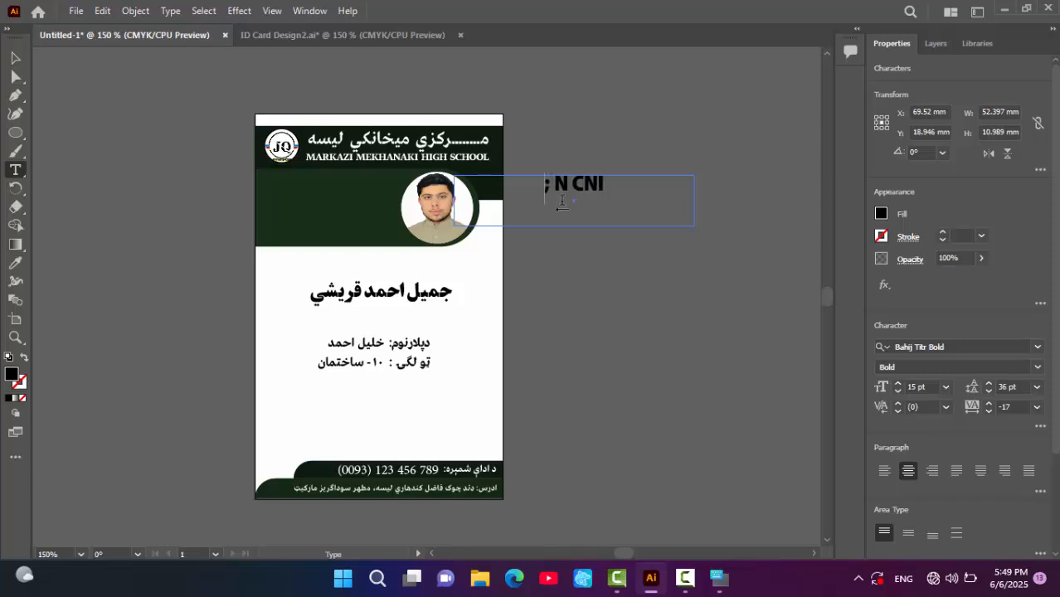
pyautogui.press('BackSpace')
pyautogui.press('BackSpace')
pyautogui.press('BackSpace')
pyautogui.press('BackSpace')
pyautogui.press('BackSpace')
pyautogui.press('BackSpace')
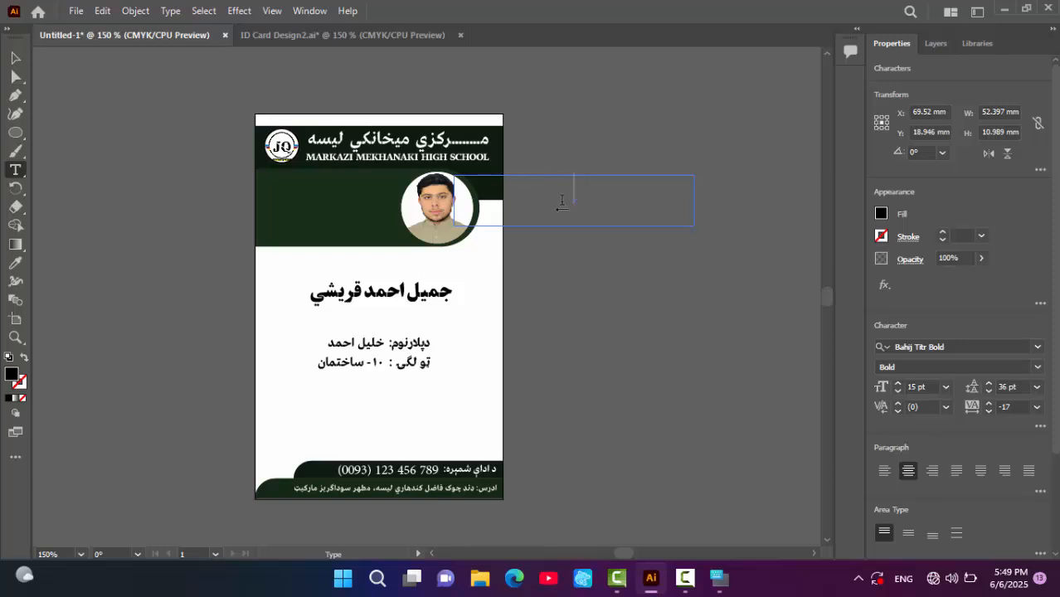
pyautogui.write('N')
pyautogui.hotkey('alt', 'shift')
pyautogui.press('BackSpace')
# - Enter the card title "د زده کوونکي دپېژندنې کارډ" in the duplicated text box
pyautogui.write('د')
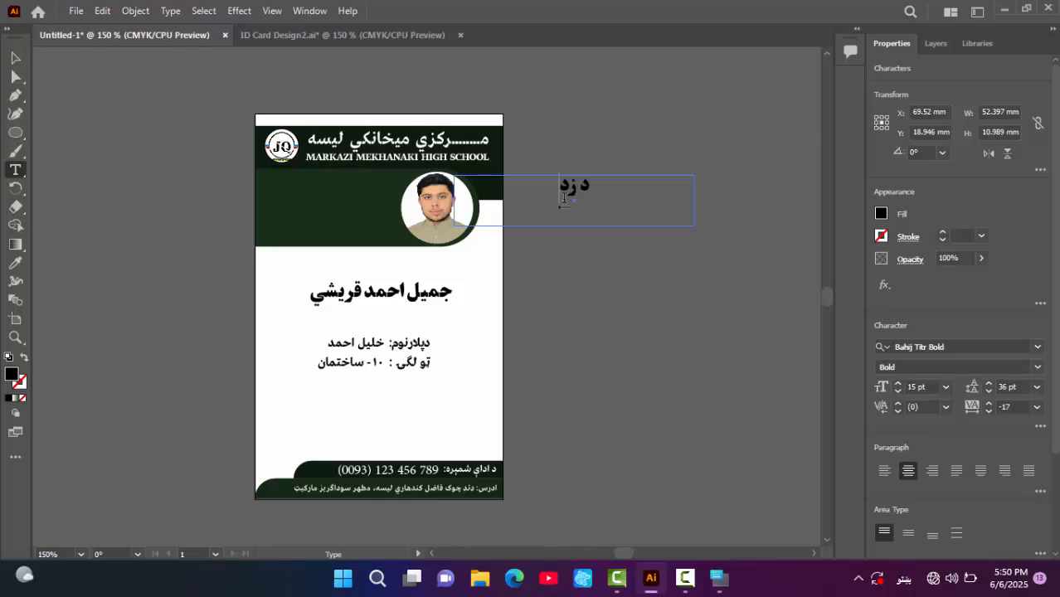
pyautogui.write('زده کوونک')
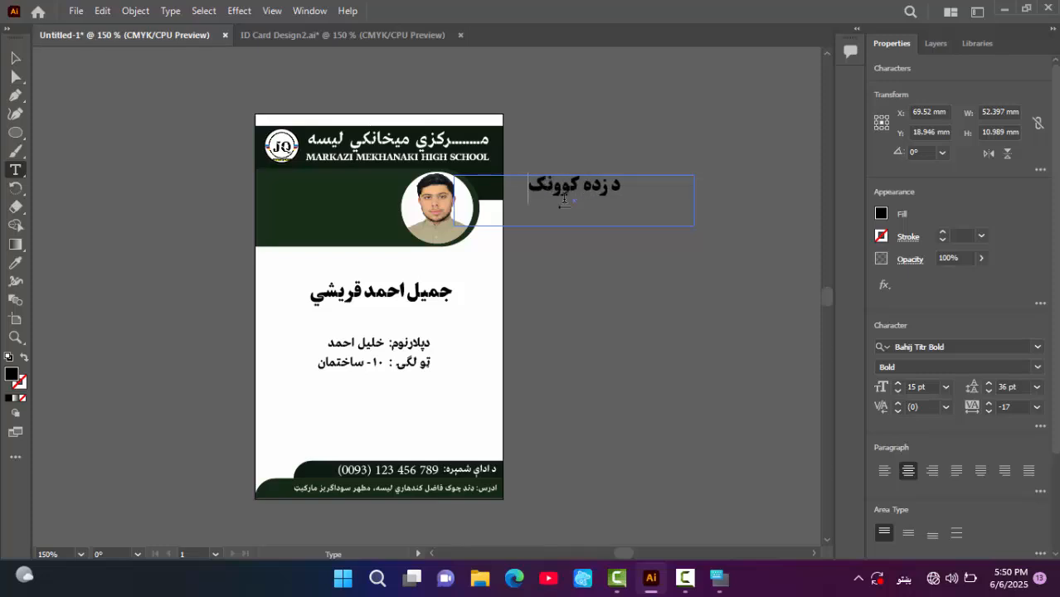
pyautogui.write('ي دپ')
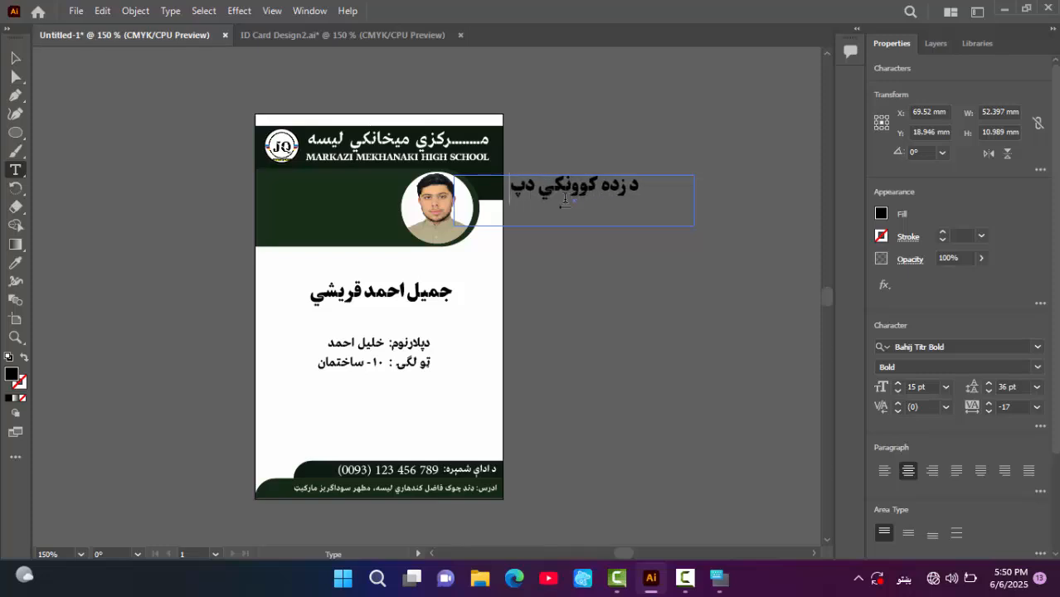
pyautogui.write('ېژندنې')
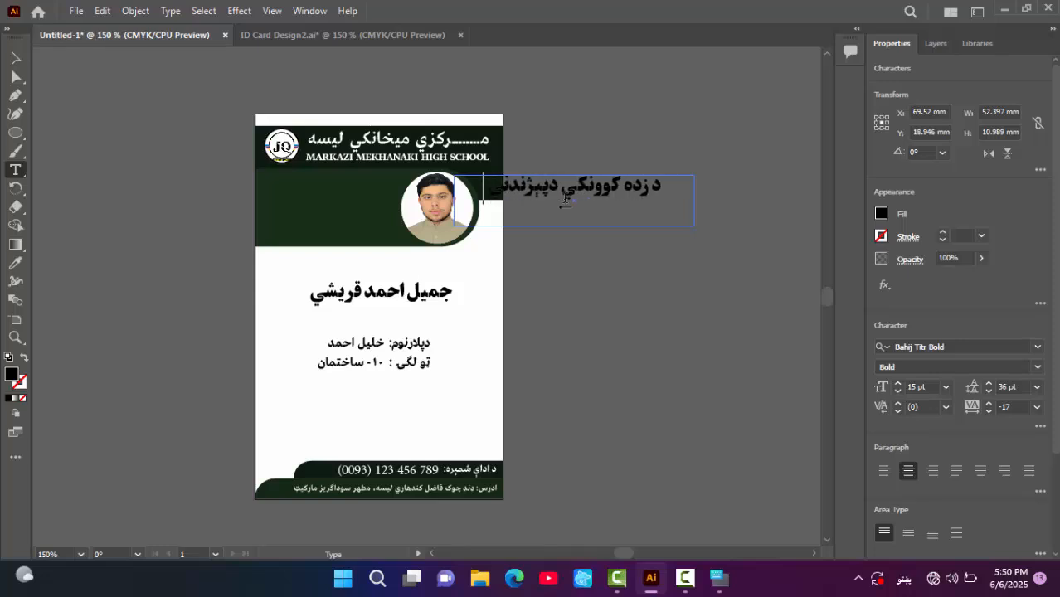
pyautogui.write(' کارډ')
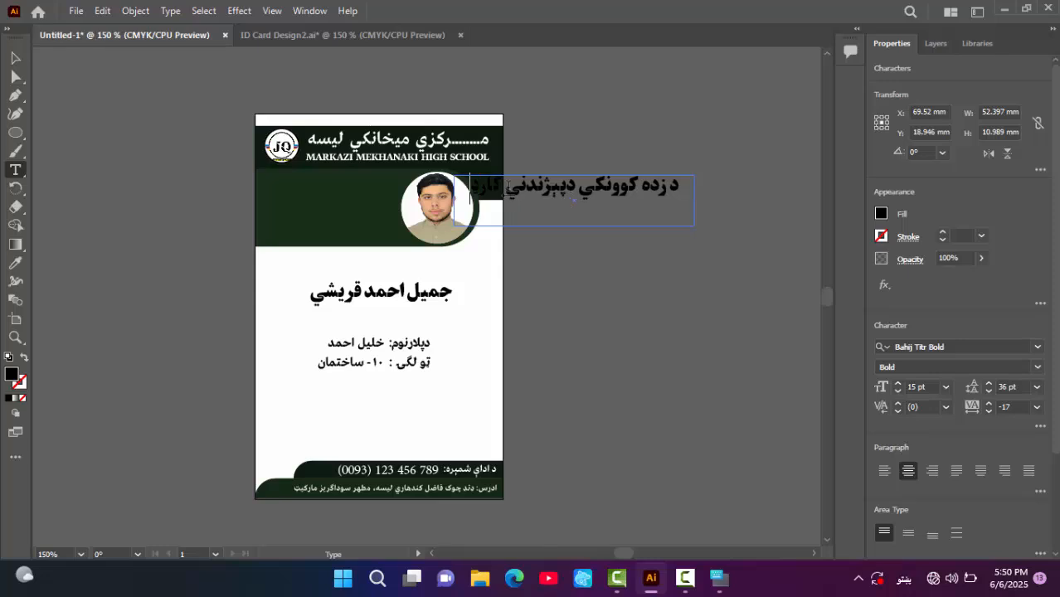
# - Fill the new Pashto card title with white
pyautogui.click(15, 56)
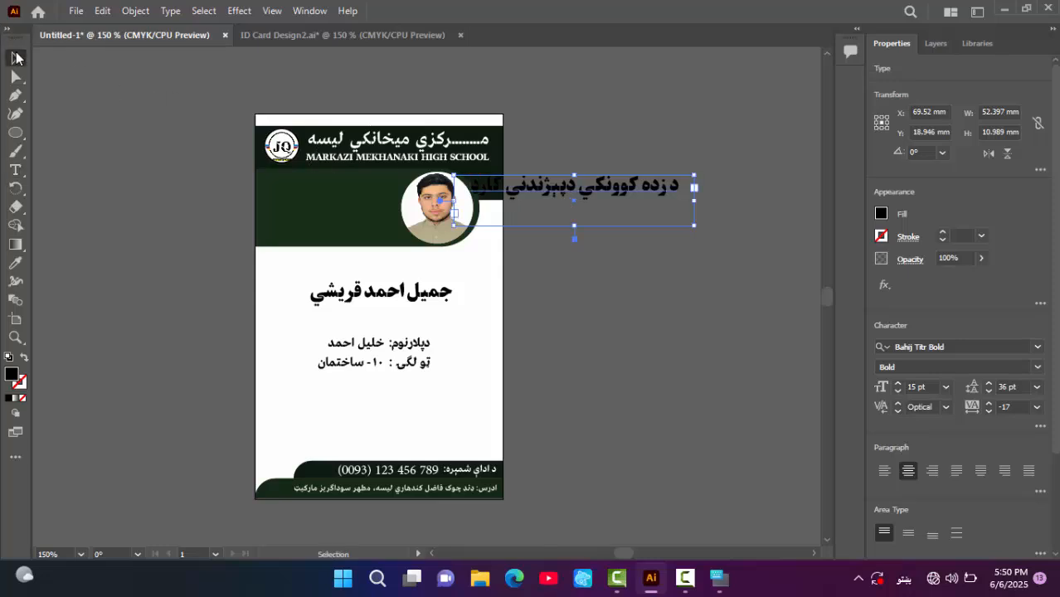
pyautogui.click(883, 217)
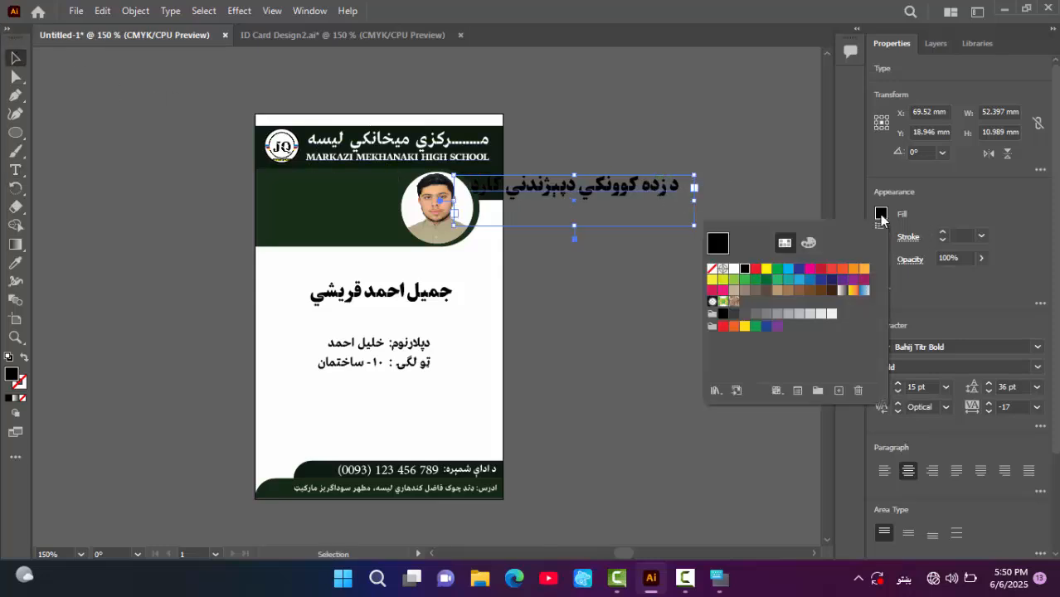
pyautogui.click(734, 269)
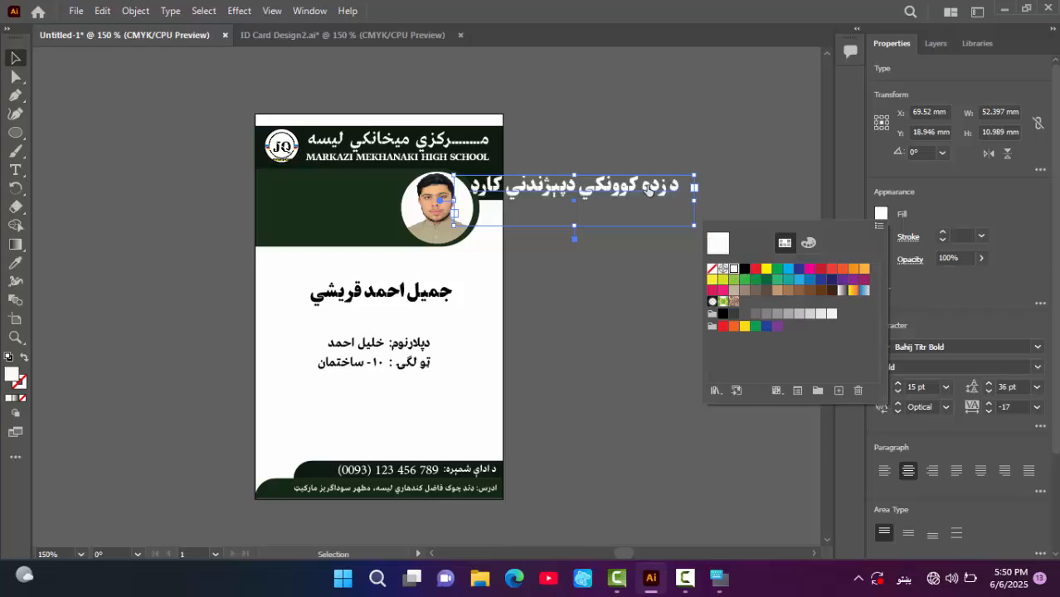
# - Move the Pashto card title onto the green band beside the photo and set its font to Afghantype {Kase Ghar} Regular
pyautogui.click(648, 190)
pyautogui.moveTo(648, 190); pyautogui.dragTo(375, 207)
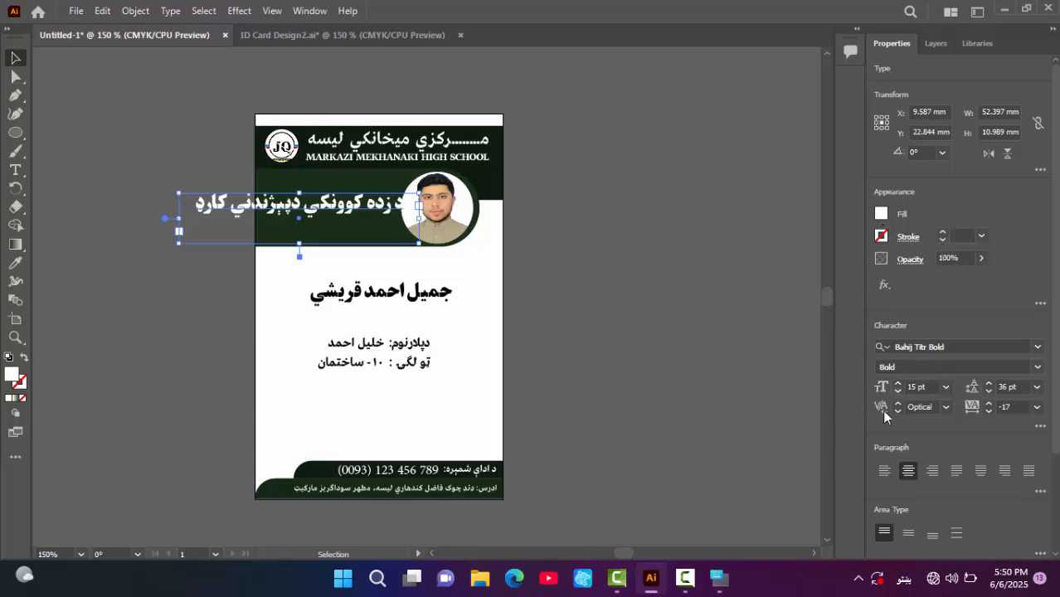
pyautogui.click(1037, 347)
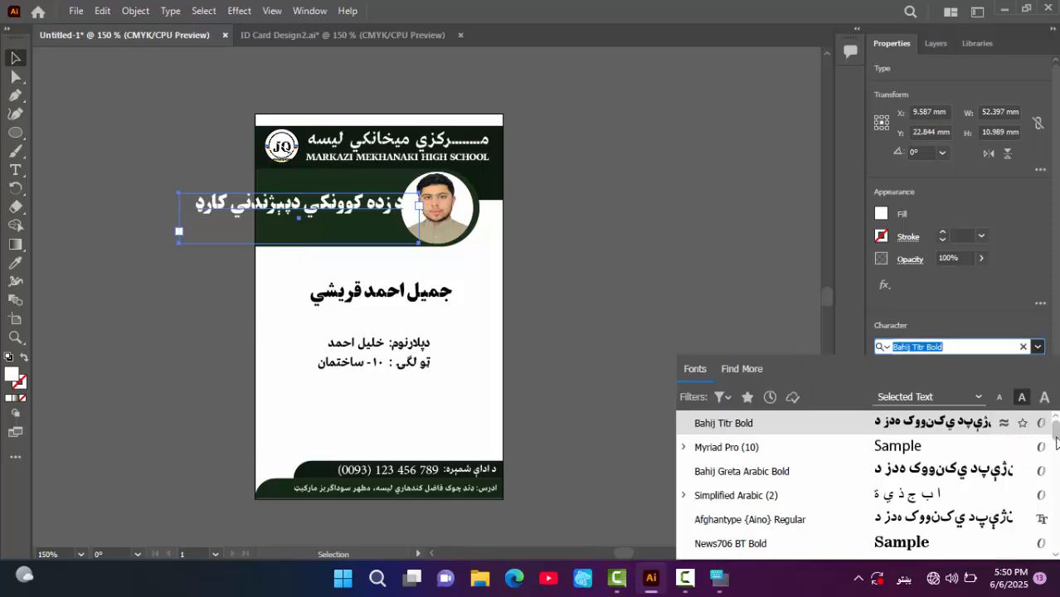
pyautogui.moveTo(1056, 442); pyautogui.dragTo(1057, 498)
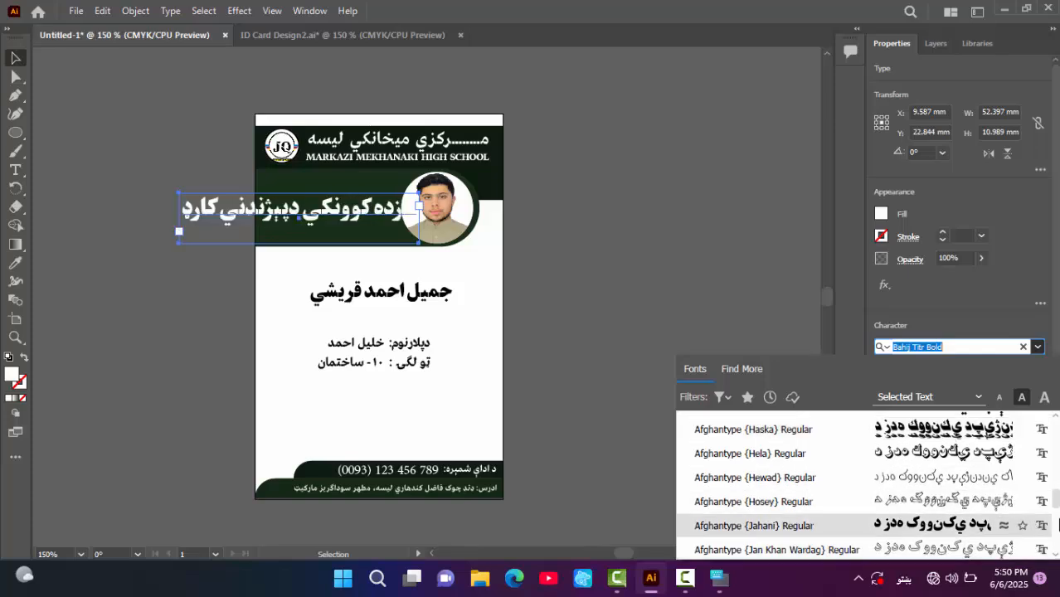
pyautogui.scroll(-3, 1057, 503)
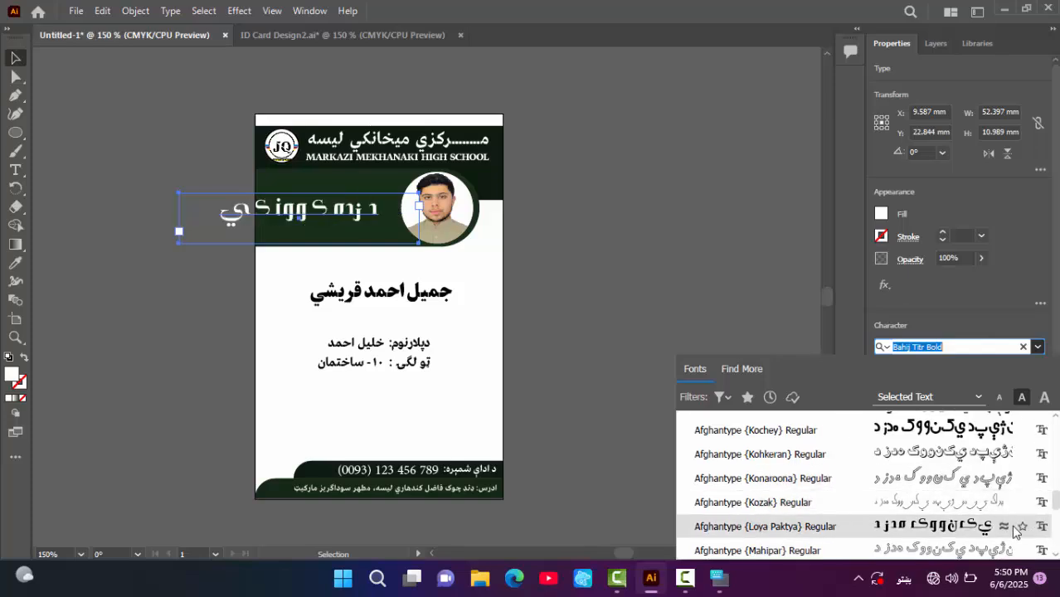
pyautogui.scroll(3, 1058, 508)
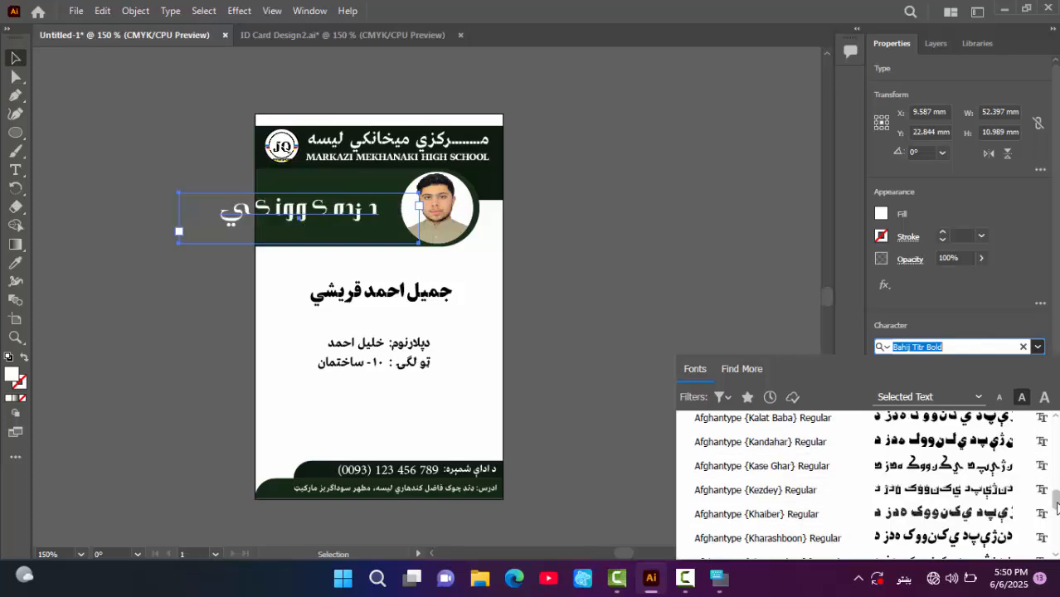
pyautogui.click(988, 467)
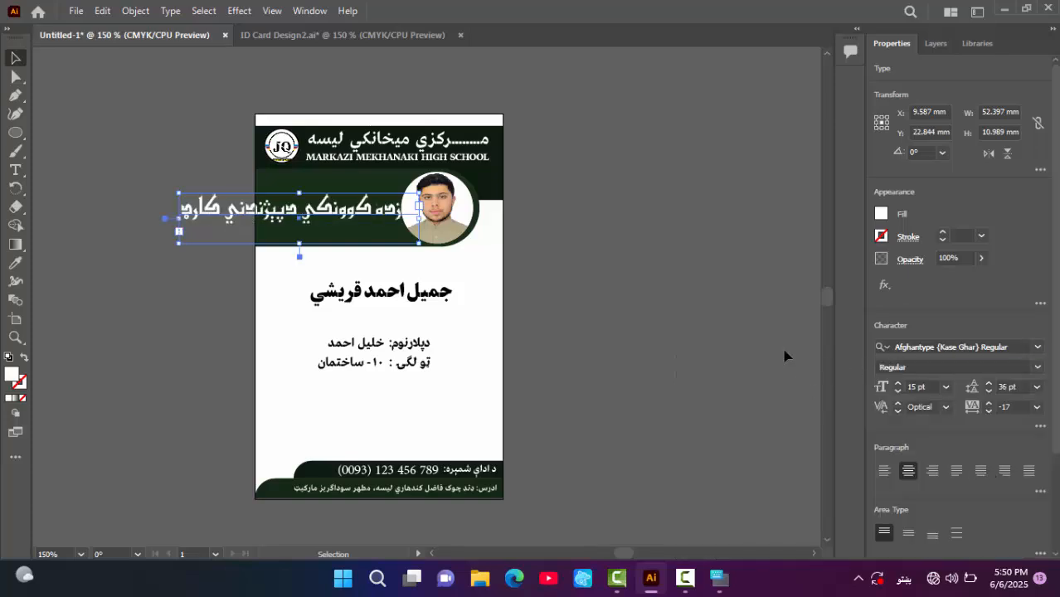
# - Reduce the Pashto card title to 9 pt and position it on the green band between the card's edge and the photo
pyautogui.click(899, 392)
pyautogui.click(898, 391)
pyautogui.click(898, 392)
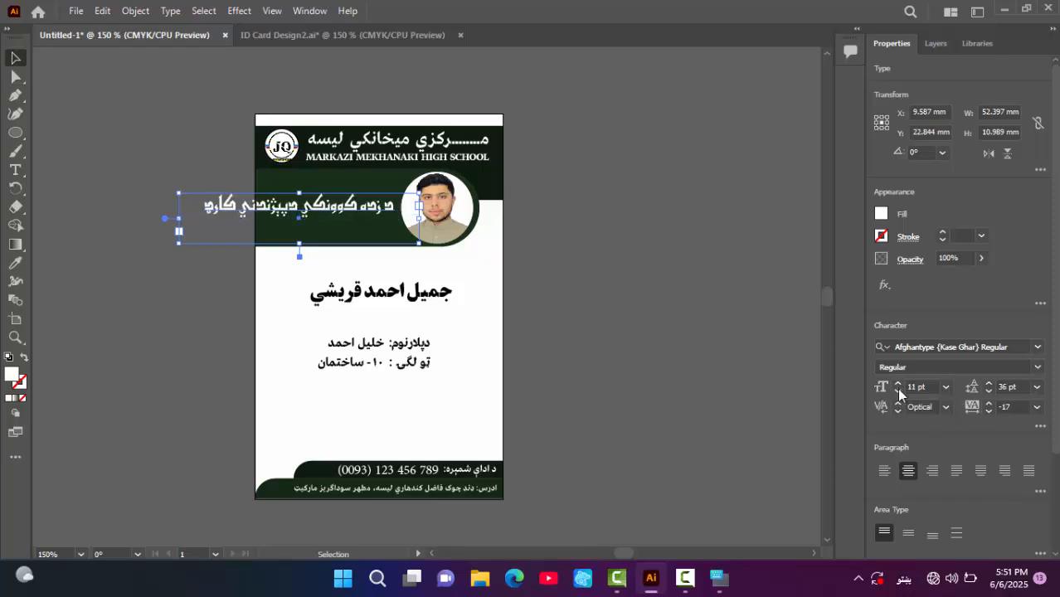
pyautogui.click(899, 391)
pyautogui.click(898, 392)
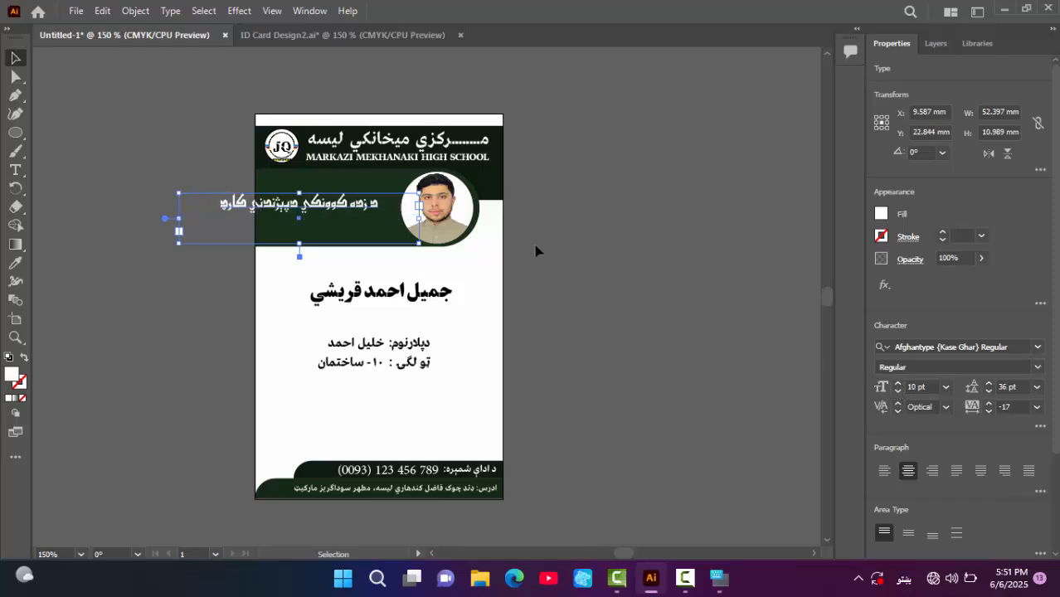
pyautogui.moveTo(268, 202); pyautogui.dragTo(301, 192)
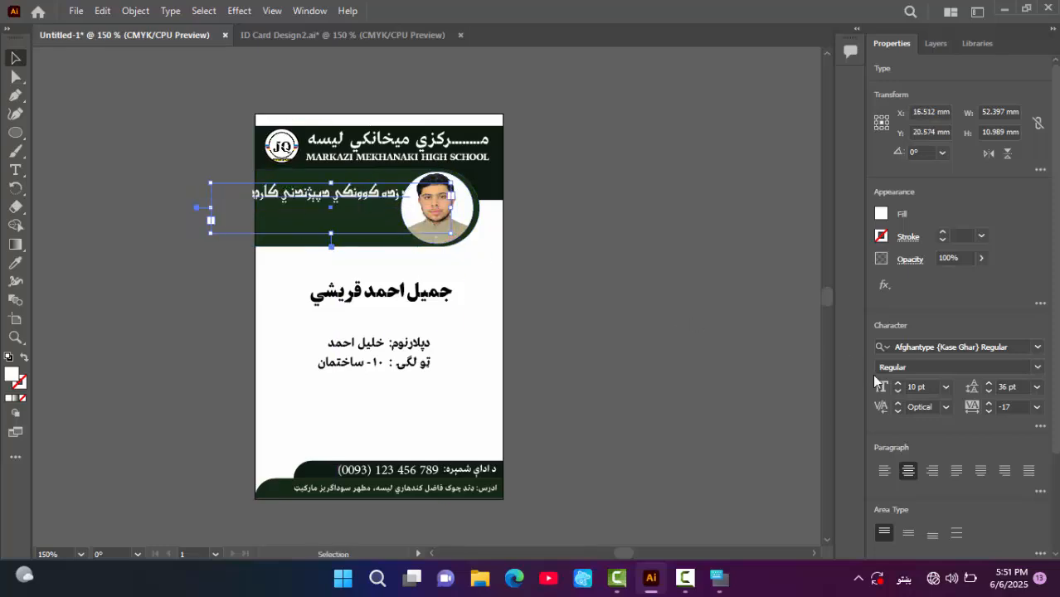
pyautogui.click(897, 392)
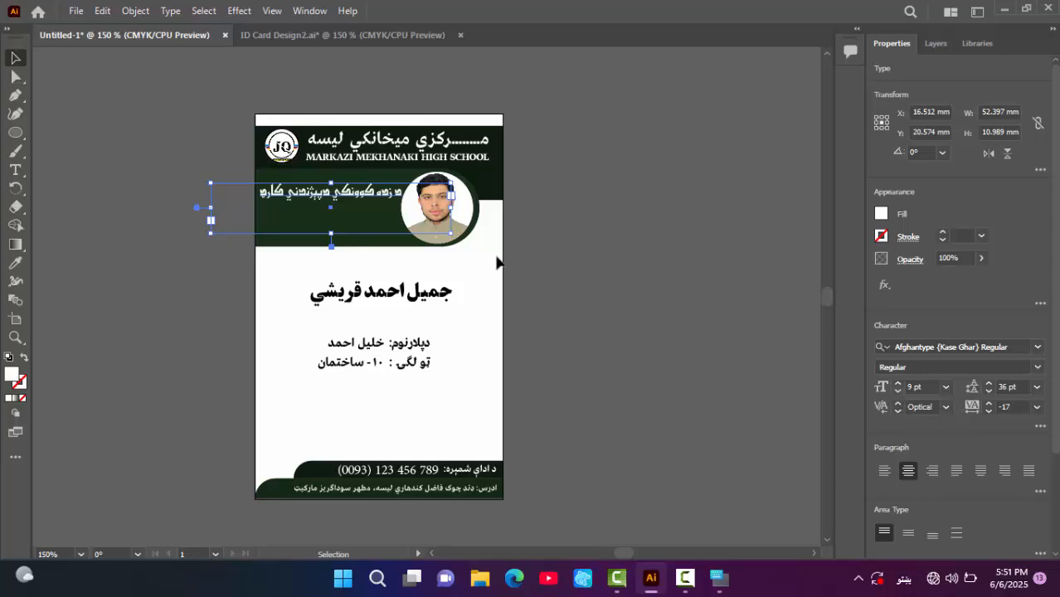
pyautogui.doubleClick(330, 207)
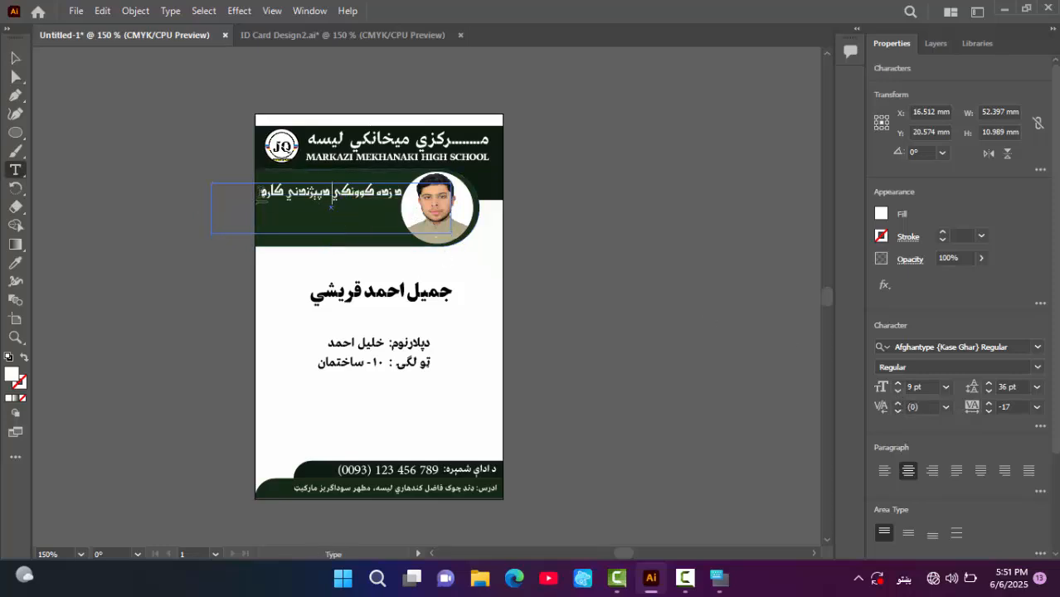
pyautogui.press('Escape')
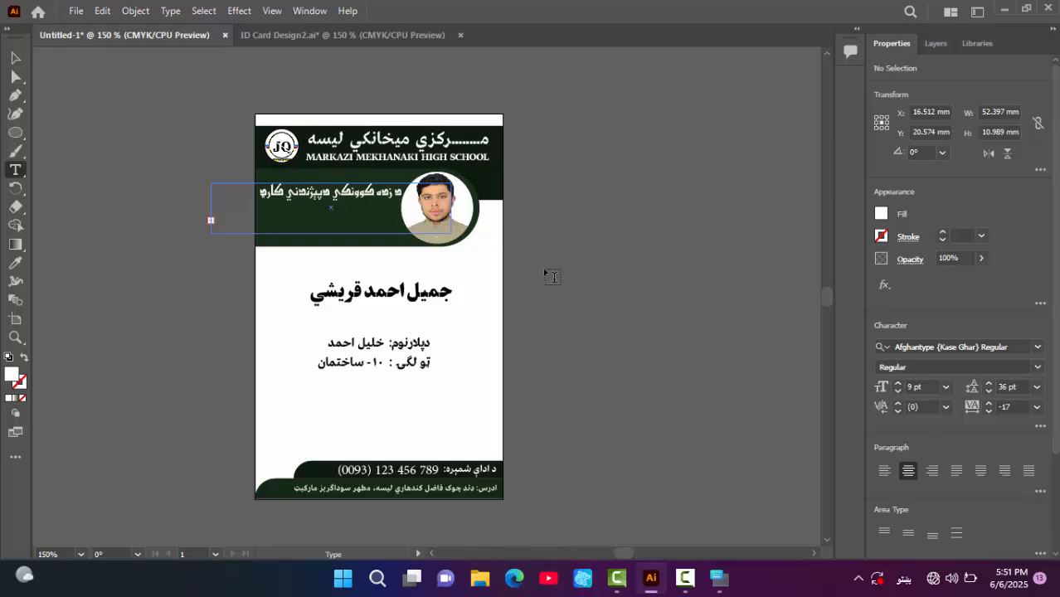
pyautogui.hotkey('ctrl', 'z')
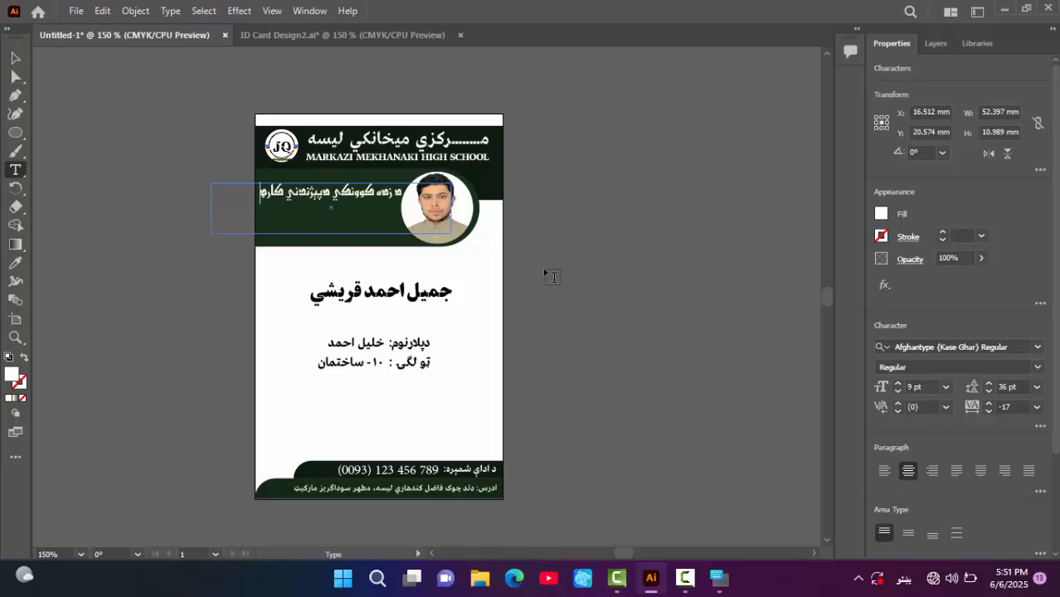
pyautogui.click(16, 58)
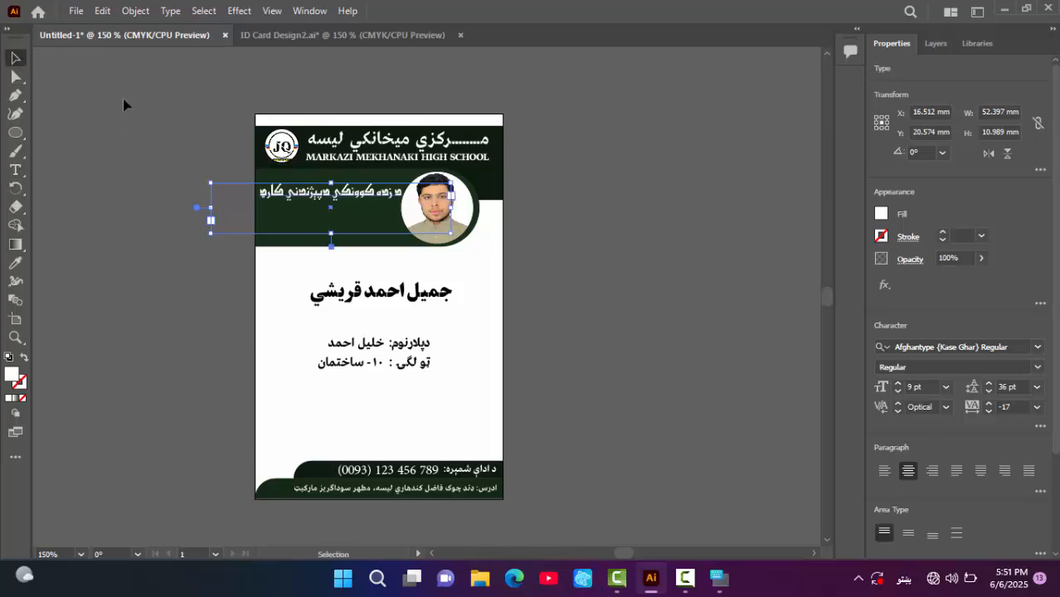
# - Duplicate the Pashto card title beside the card and select all of the copy's text for replacement in English
pyautogui.click(446, 292)
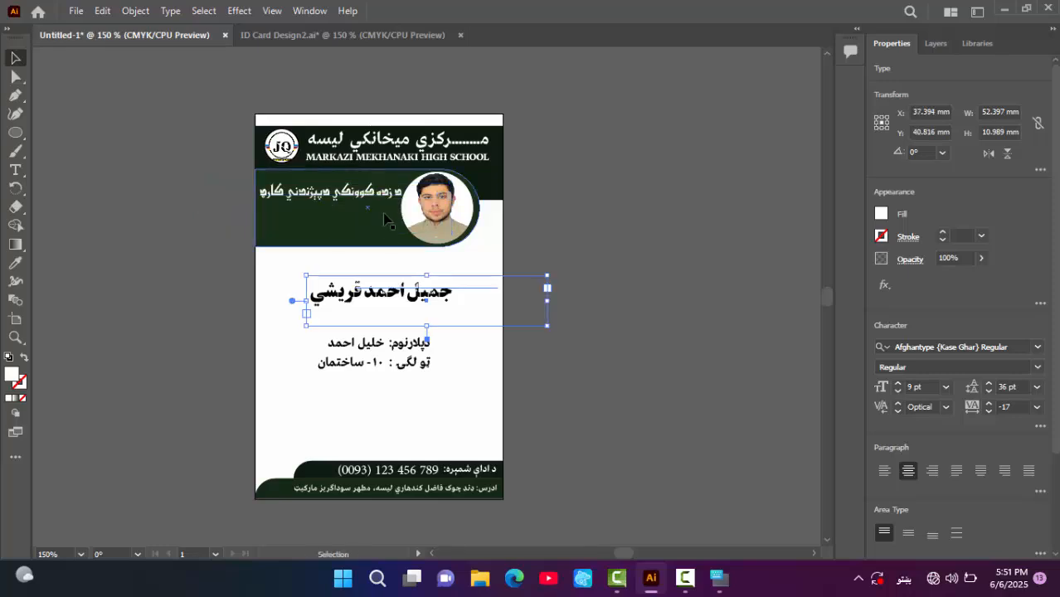
pyautogui.moveTo(446, 291); pyautogui.dragTo(664, 212)
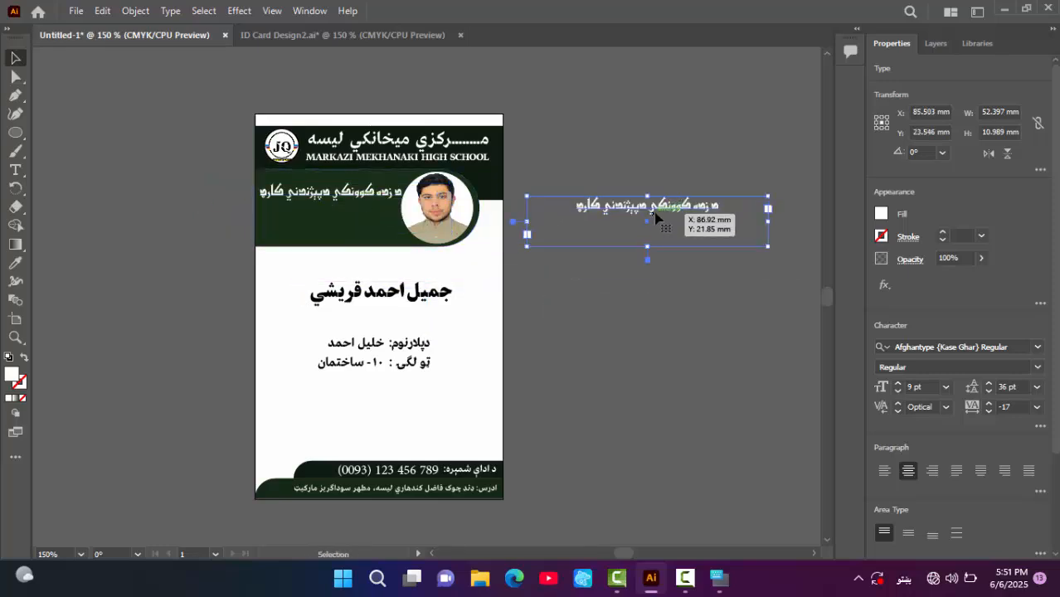
pyautogui.doubleClick(659, 208)
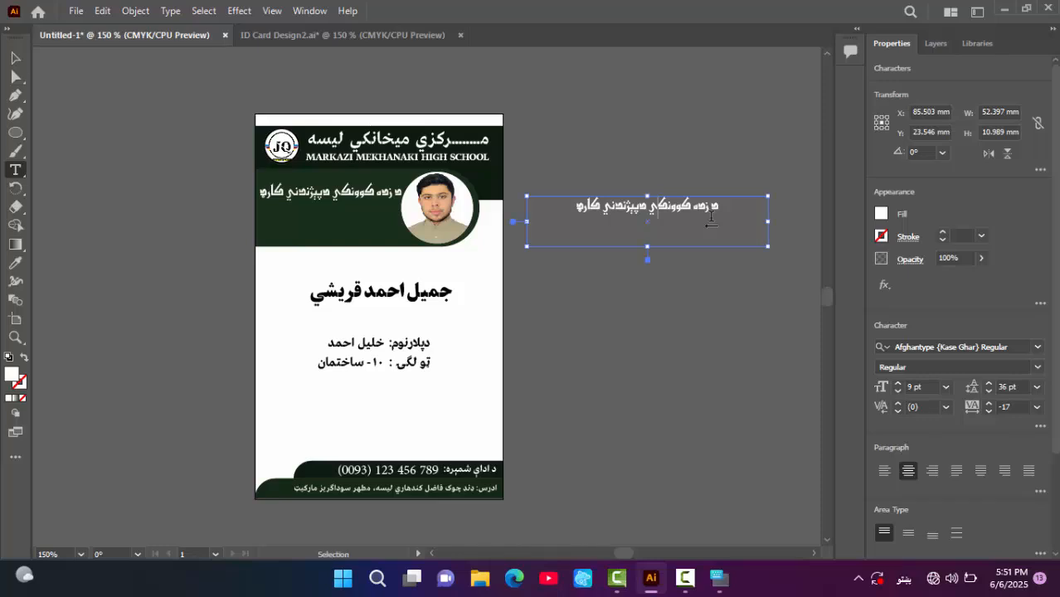
pyautogui.hotkey('ctrl', 'a')
pyautogui.hotkey('alt', 'shift')
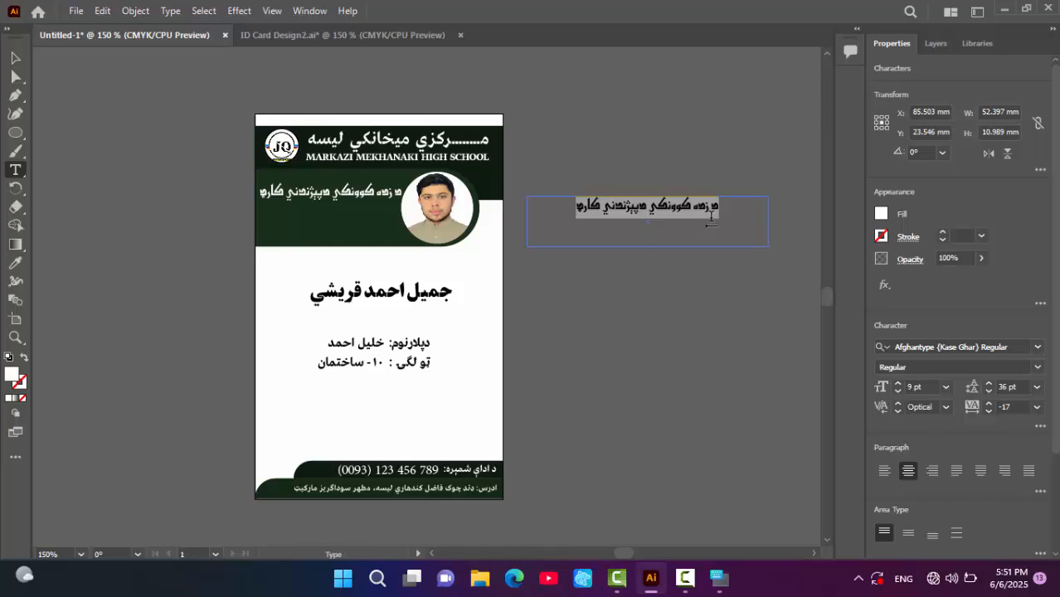
# - Enter "Student ID Card" as the text of the duplicated title
pyautogui.write('sTUDENT')
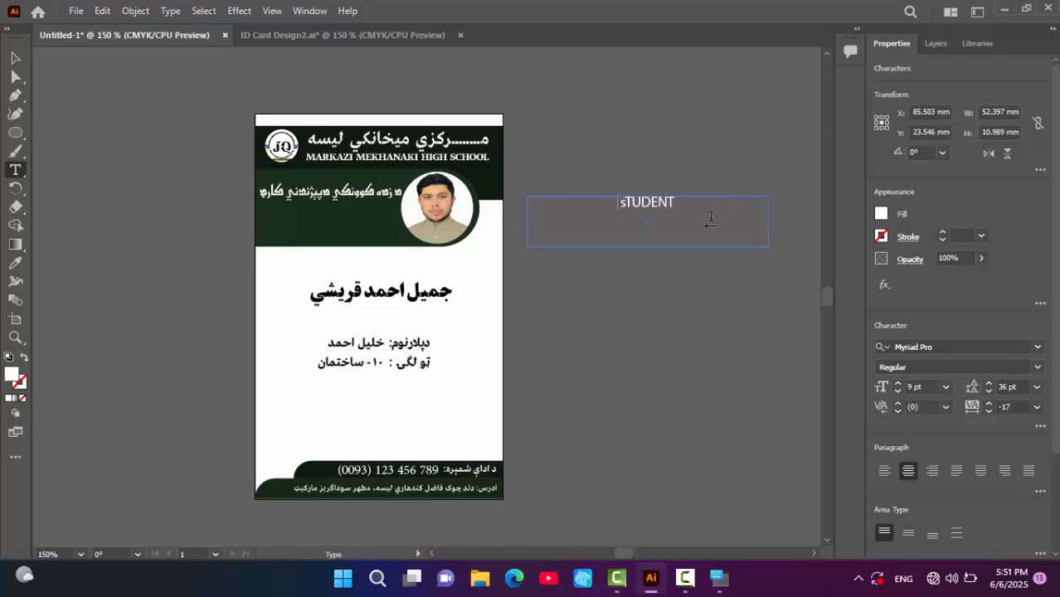
pyautogui.press('BackSpace')
pyautogui.press('BackSpace')
pyautogui.press('BackSpace')
pyautogui.press('BackSpace')
pyautogui.press('BackSpace')
pyautogui.press('BackSpace')
pyautogui.write('tudent ID Card')
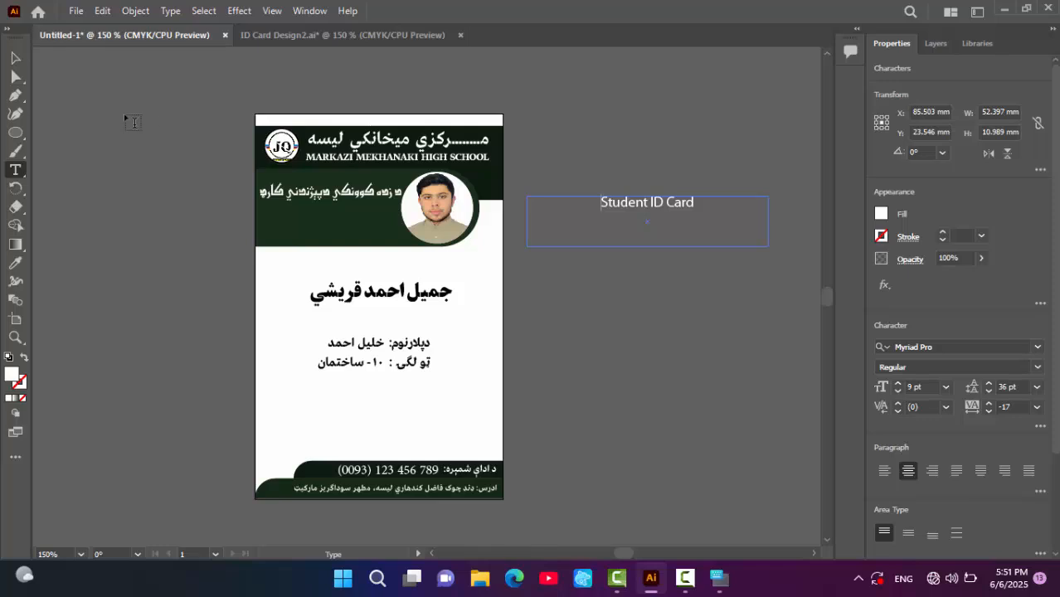
pyautogui.click(15, 57)
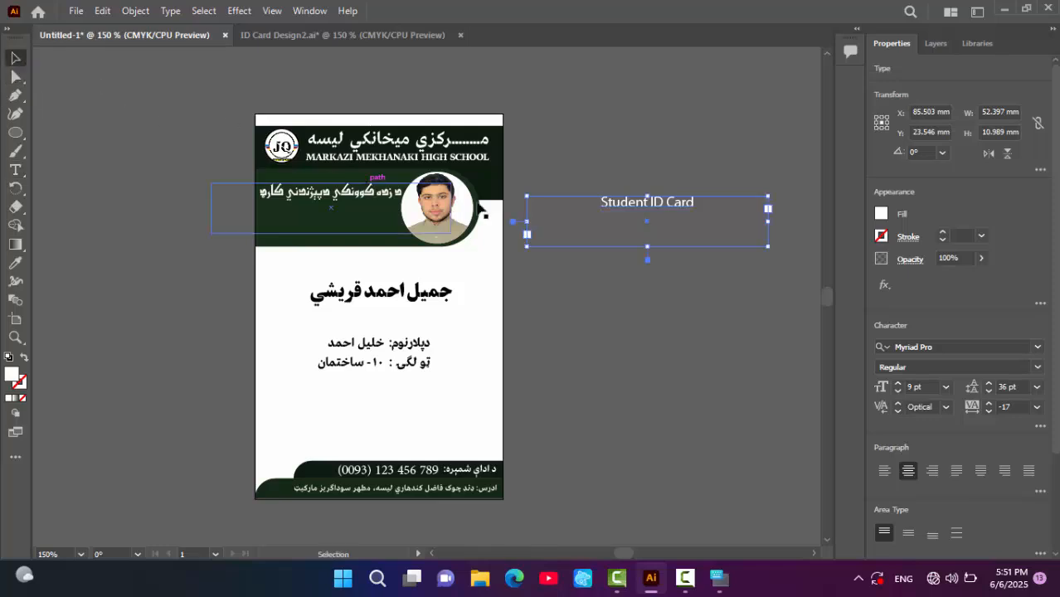
# - Move the "Student ID Card" title onto the green band directly below the Pashto card title
pyautogui.moveTo(687, 209); pyautogui.dragTo(366, 214)
pyautogui.hotkey('ctrl', '=')
pyautogui.hotkey('ctrl', '=')
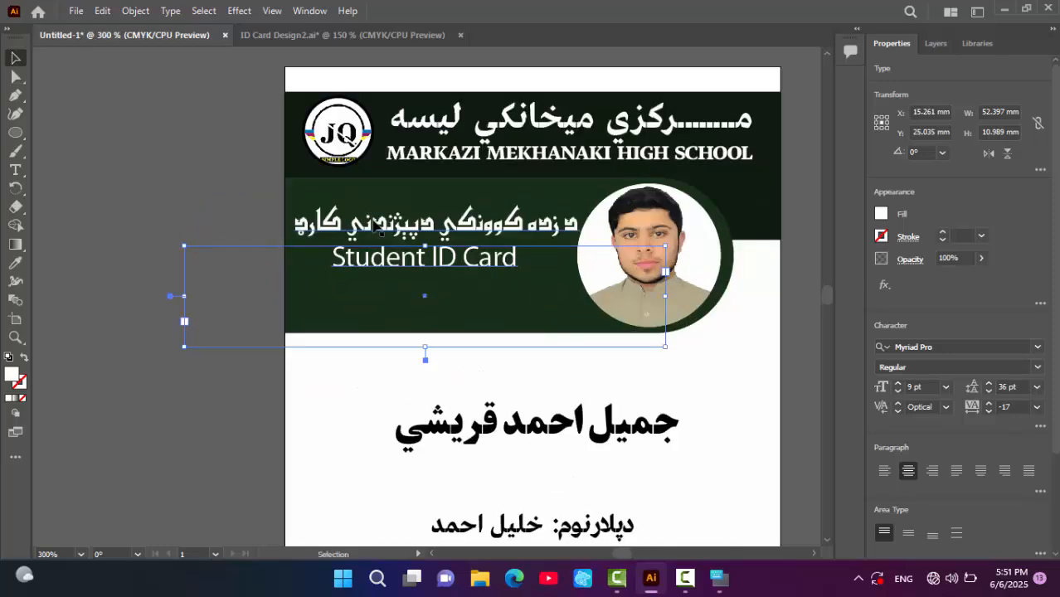
# - Set the "Student ID Card" title's font to Bahij Greta Arabic Bold and nudge the Pashto title slightly away from the photo
pyautogui.click(1037, 347)
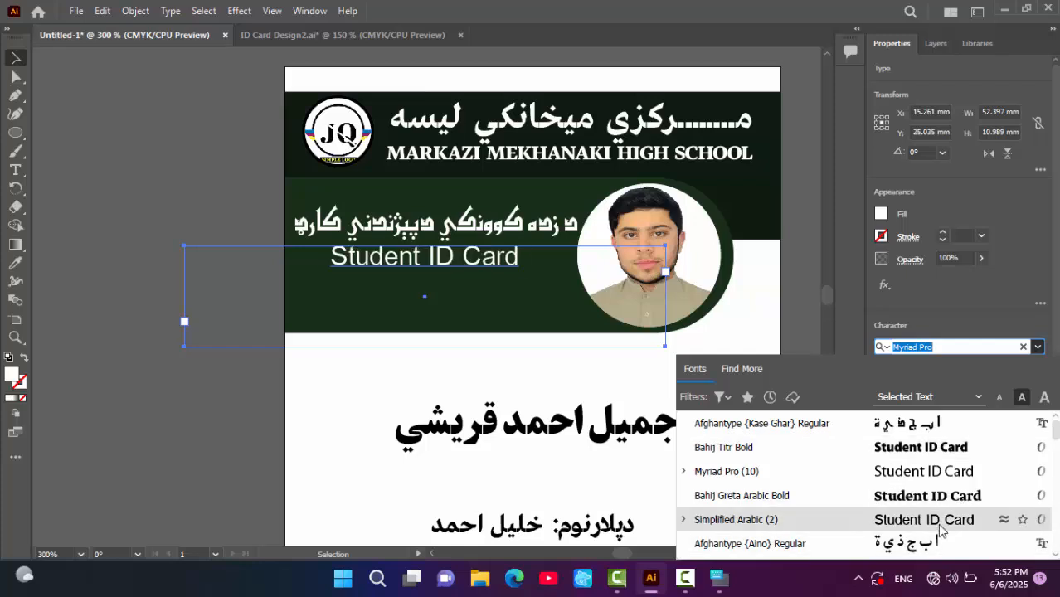
pyautogui.scroll(-5, 1058, 520)
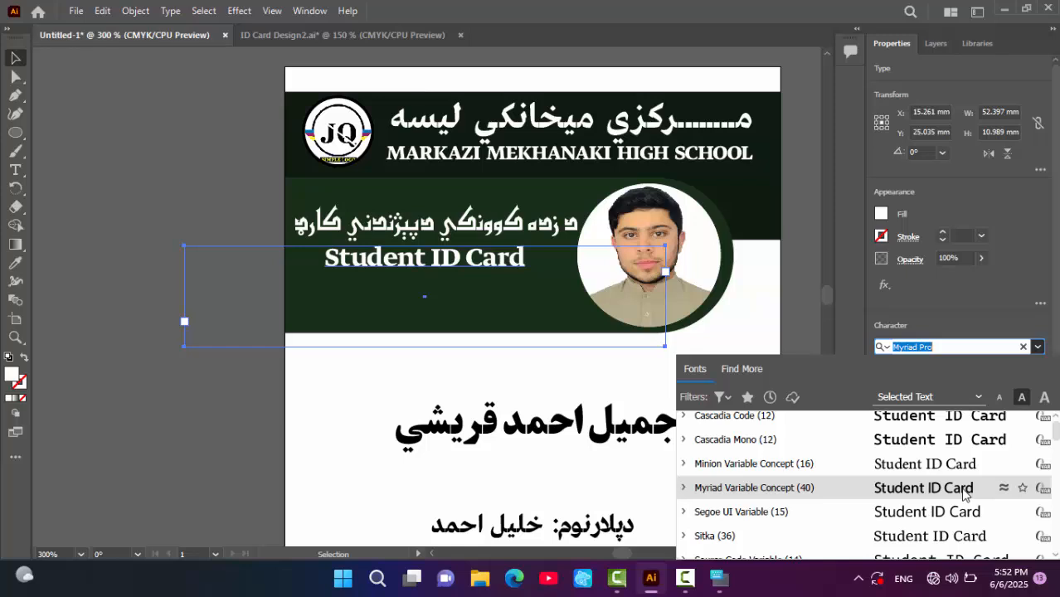
pyautogui.click(965, 494)
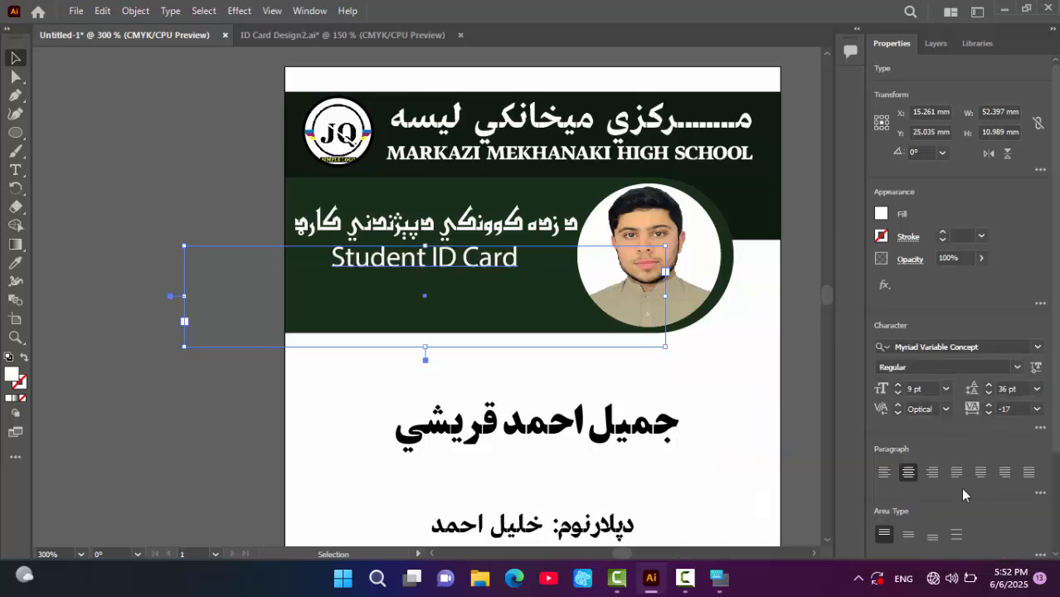
pyautogui.click(1036, 350)
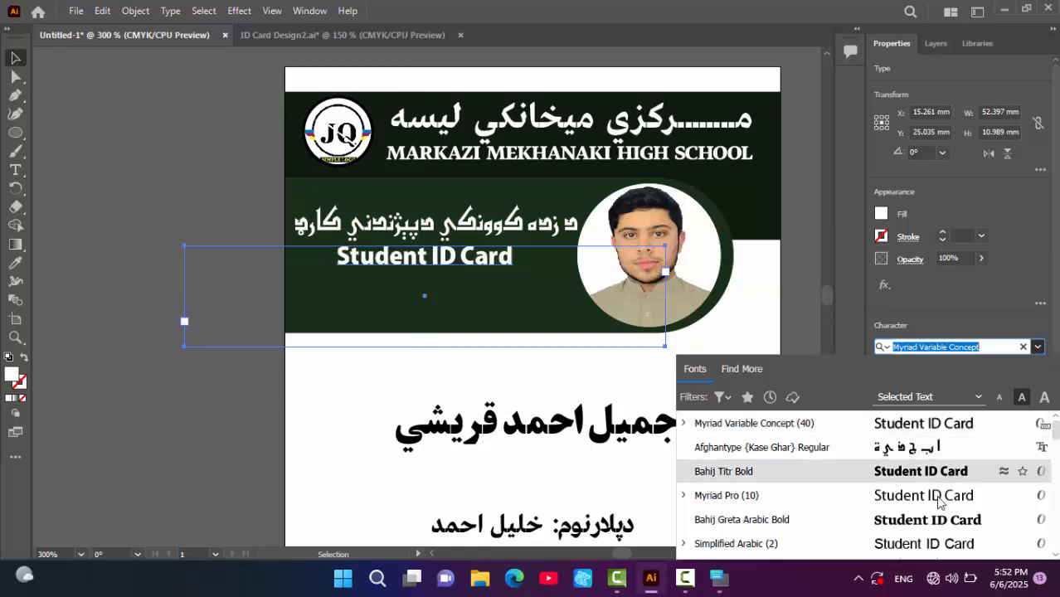
pyautogui.click(928, 521)
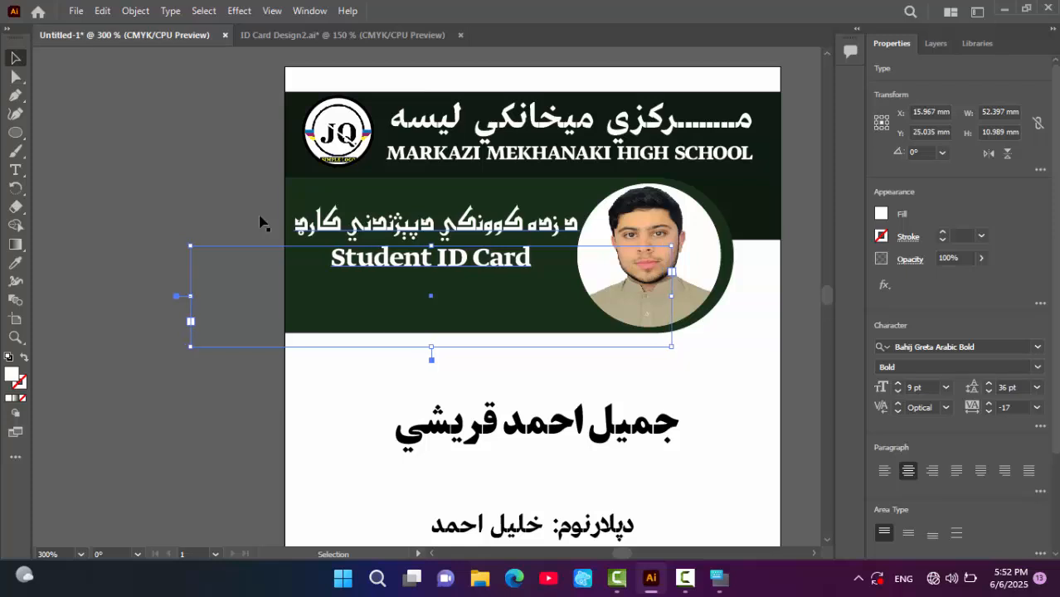
pyautogui.moveTo(353, 268); pyautogui.dragTo(365, 228)
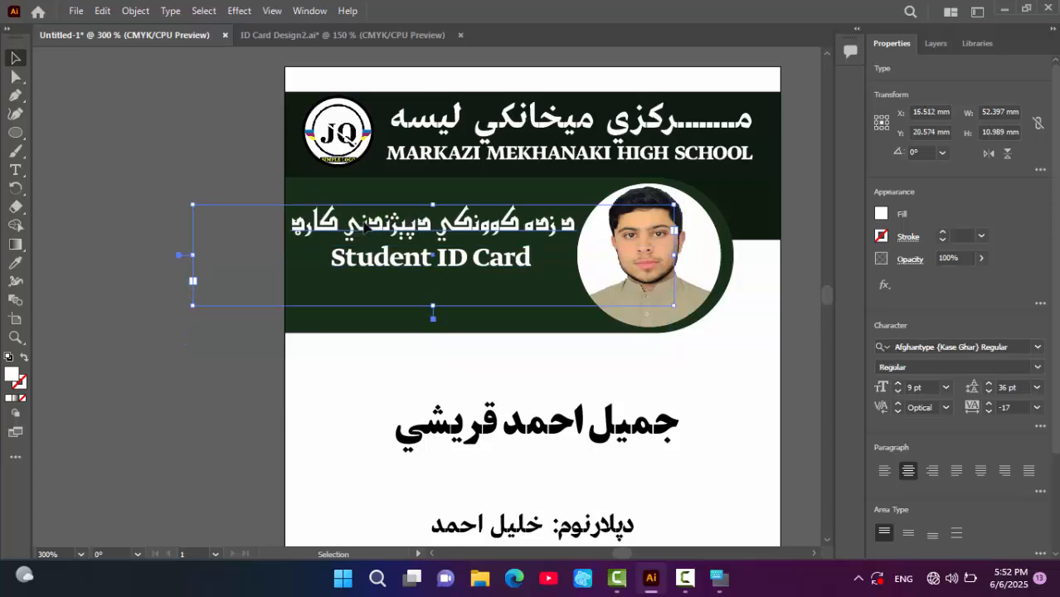
pyautogui.press('Left')
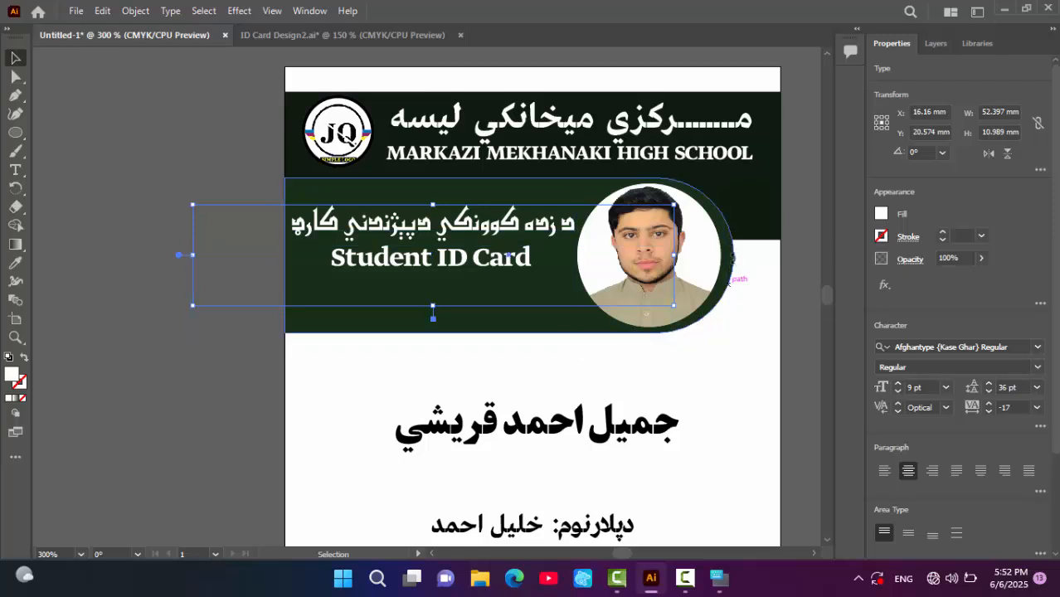
# - Widen the rounded green band behind the photo, extending its round end closer to the card's edge
pyautogui.click(734, 267)
pyautogui.moveTo(734, 256); pyautogui.dragTo(761, 259)
pyautogui.click(713, 255)
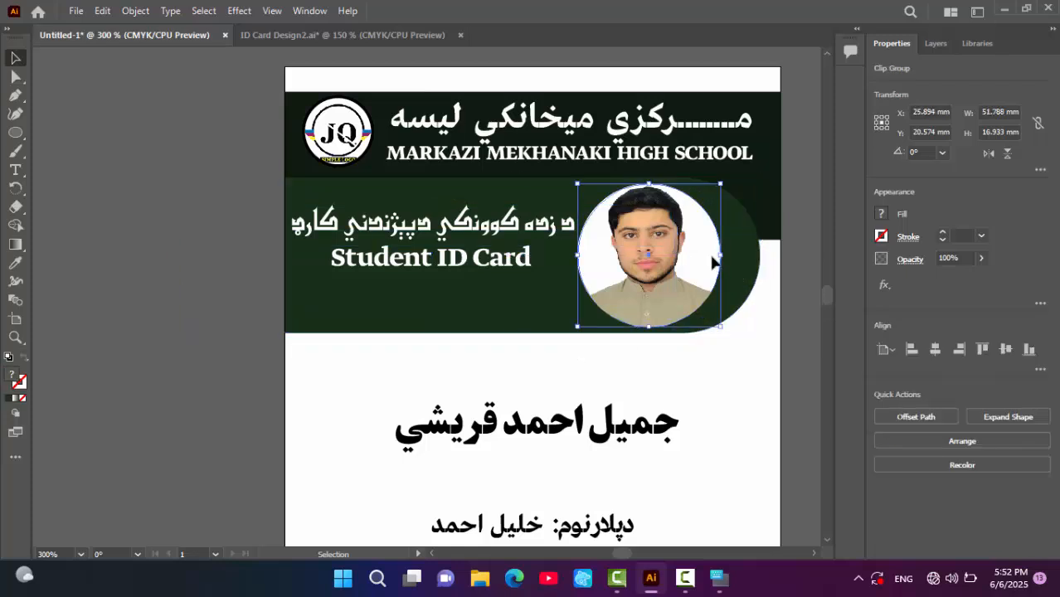
pyautogui.click(765, 262)
pyautogui.click(760, 258)
pyautogui.moveTo(760, 257); pyautogui.dragTo(753, 254)
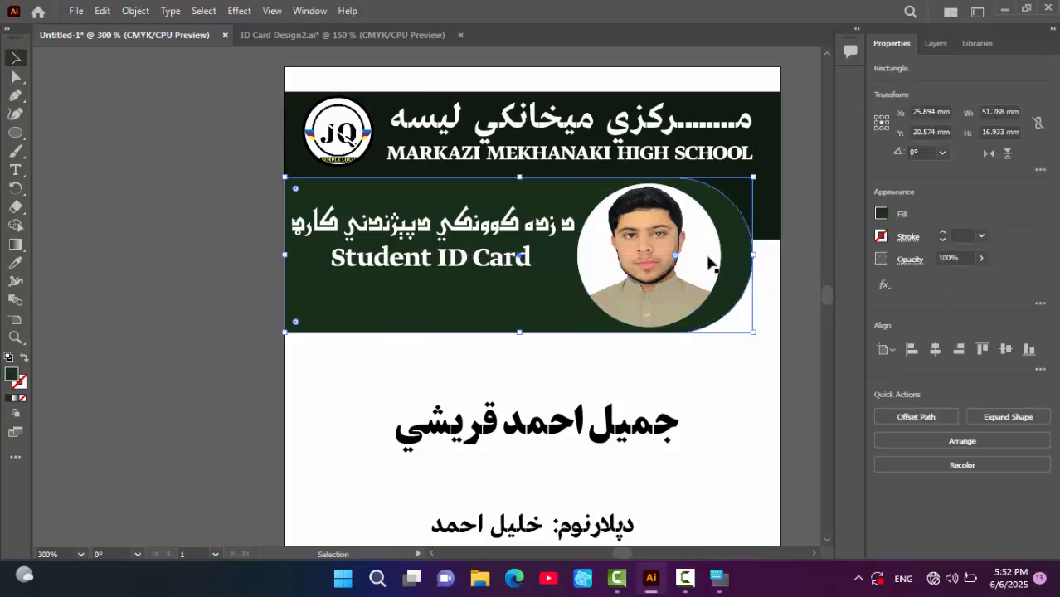
# - Shift the circular photo about 2 mm toward the green band's rounded end
pyautogui.click(711, 260)
pyautogui.press('Right')
pyautogui.press('Right')
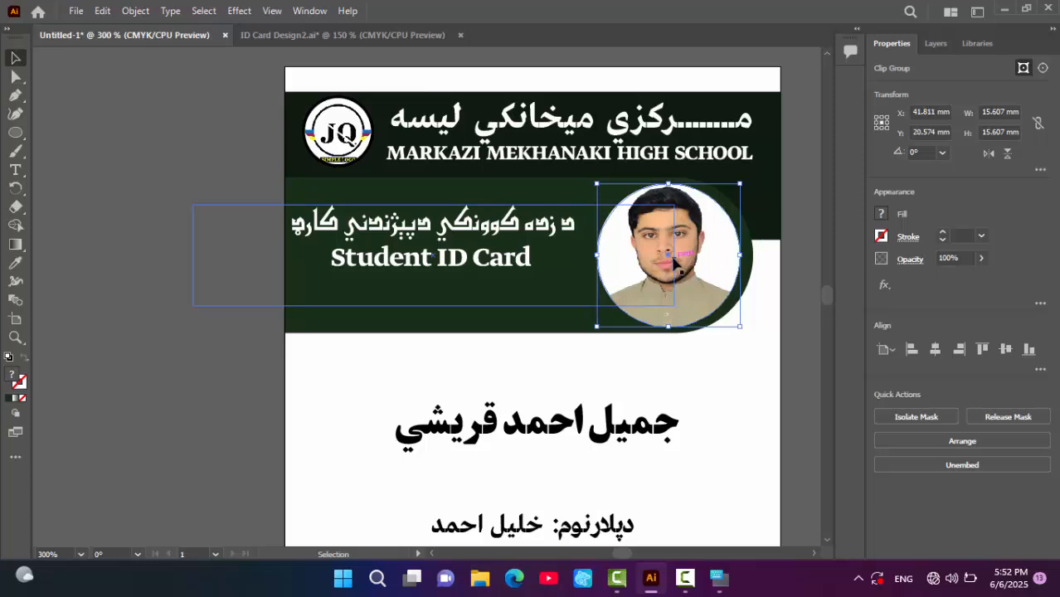
# - Lower the "Student ID Card" title about 2 mm below the Pashto title and shift it slightly toward the photo
pyautogui.click(531, 261)
pyautogui.moveTo(530, 262); pyautogui.dragTo(535, 267)
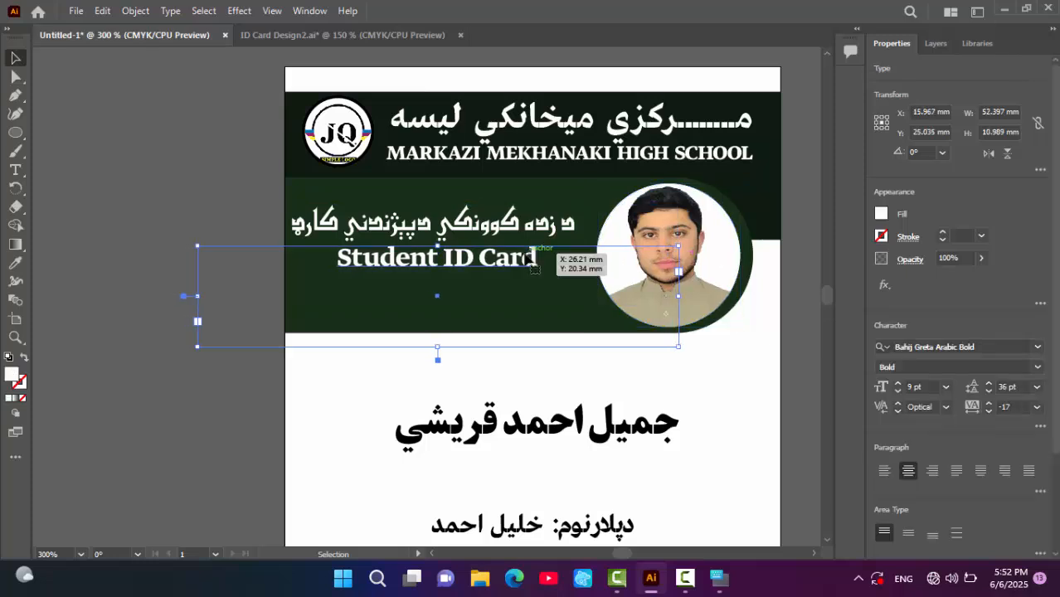
pyautogui.press('Down')
pyautogui.press('Down')
pyautogui.press('Down')
pyautogui.press('Down')
pyautogui.press('Down')
pyautogui.press('Down')
pyautogui.press('Right')
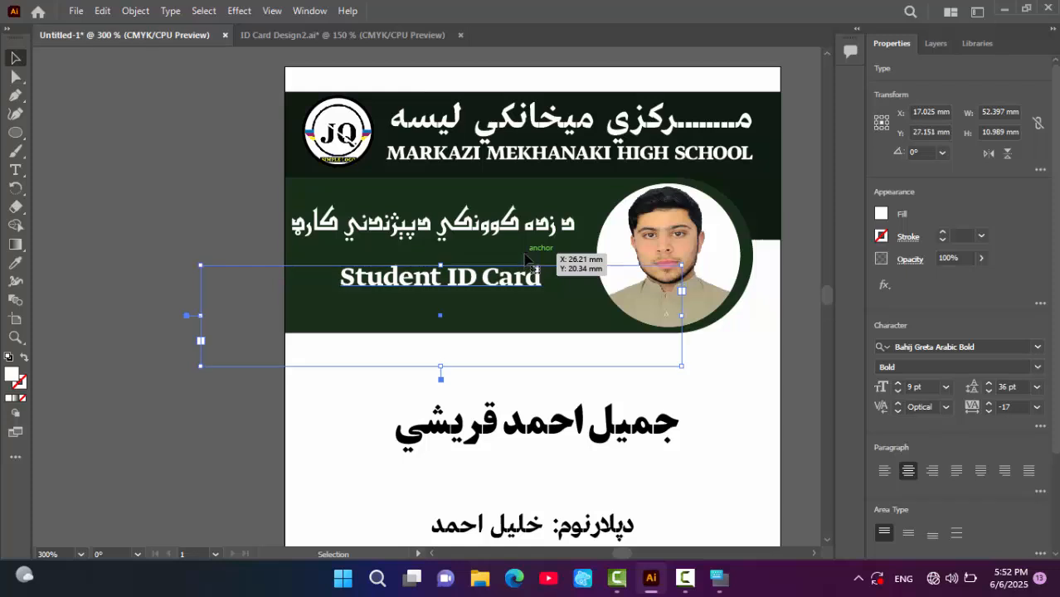
pyautogui.press('Right')
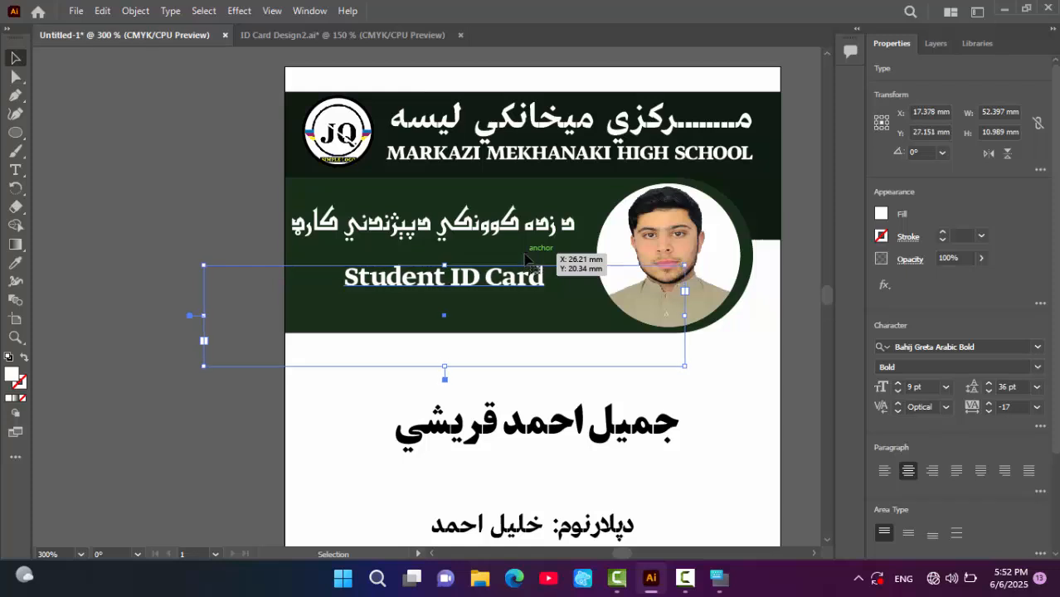
# - Lower the Pashto card title about 1 mm, shift it slightly toward the photo, and raise the "Student ID Card" title slightly beneath it
pyautogui.moveTo(539, 212); pyautogui.dragTo(539, 221)
pyautogui.press('Right')
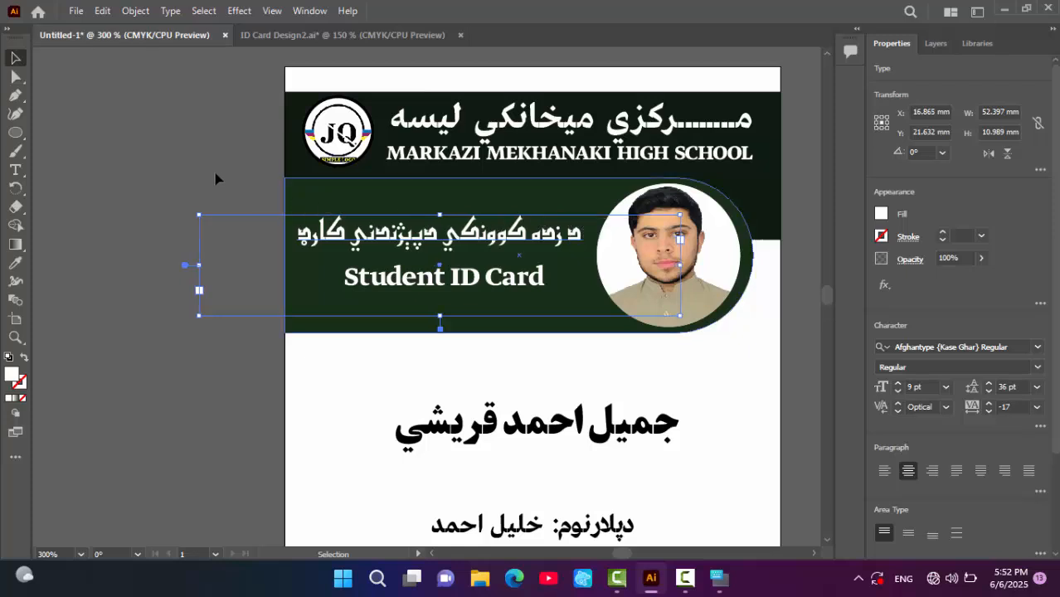
pyautogui.click(220, 180)
pyautogui.moveTo(401, 283); pyautogui.dragTo(401, 281)
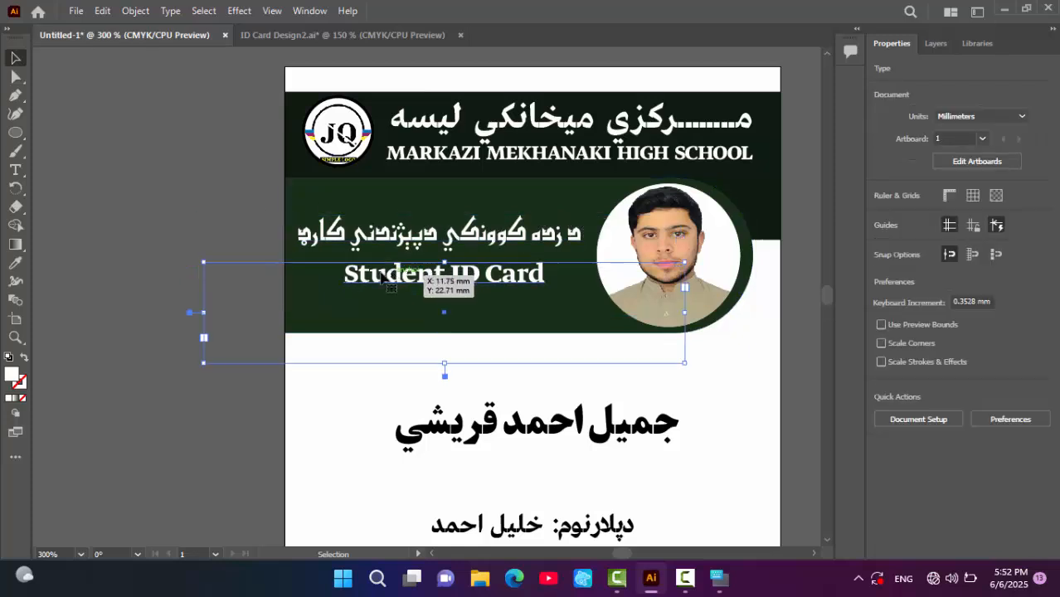
pyautogui.click(196, 190)
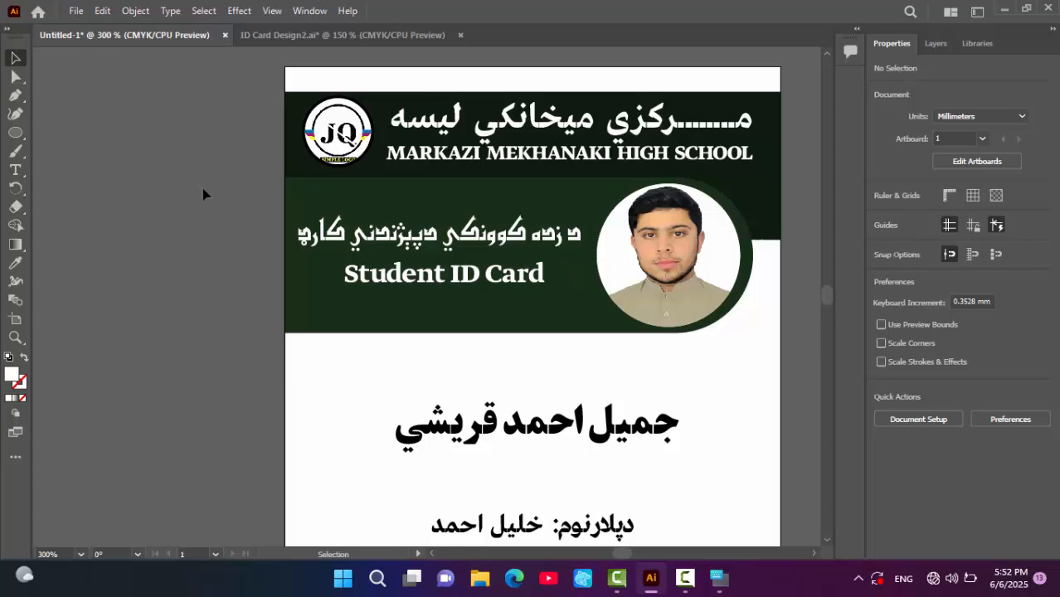
pyautogui.hotkey('ctrl', '-')
pyautogui.hotkey('ctrl', '-')
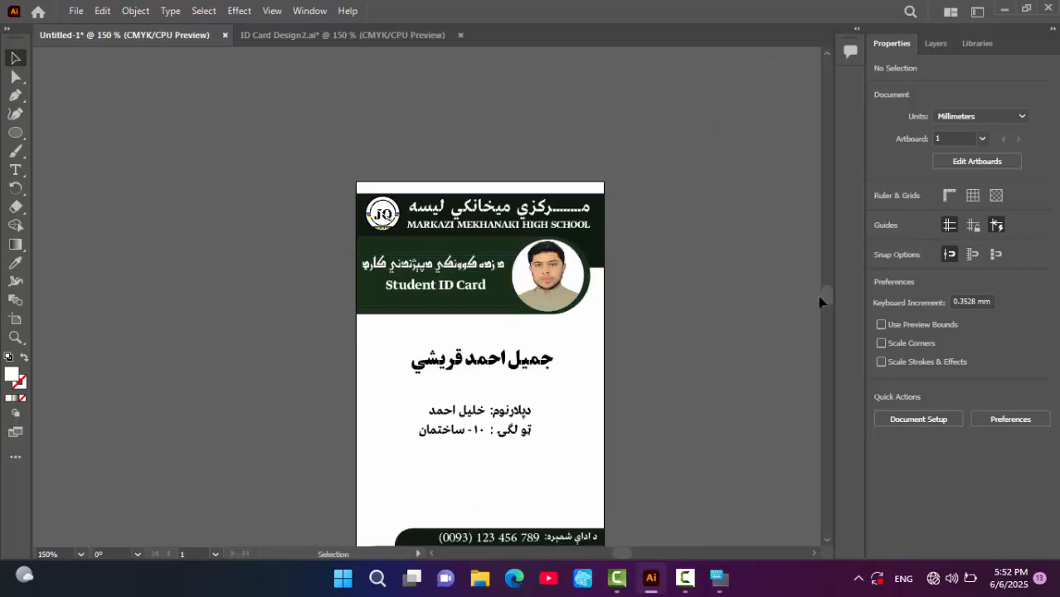
pyautogui.scroll(-3, 829, 296)
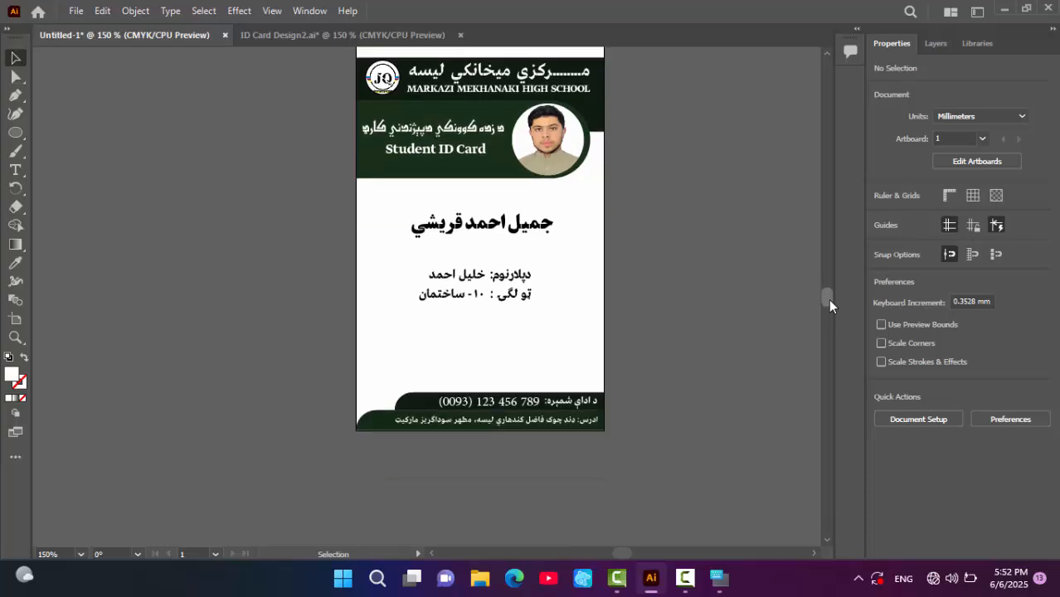
pyautogui.scroll(3, 828, 297)
pyautogui.scroll(-1, 828, 297)
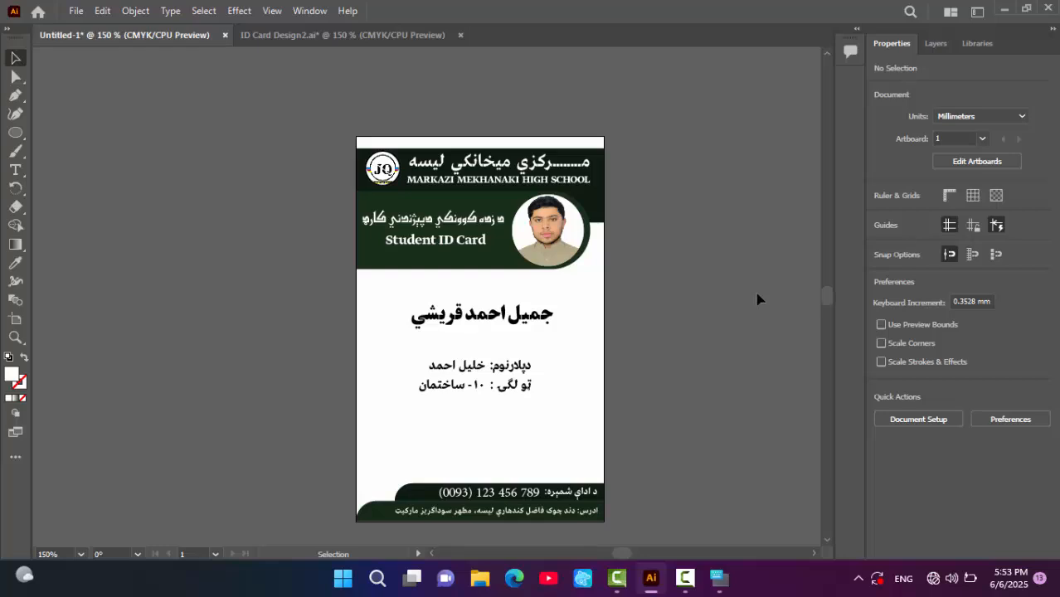
pyautogui.click(685, 578)
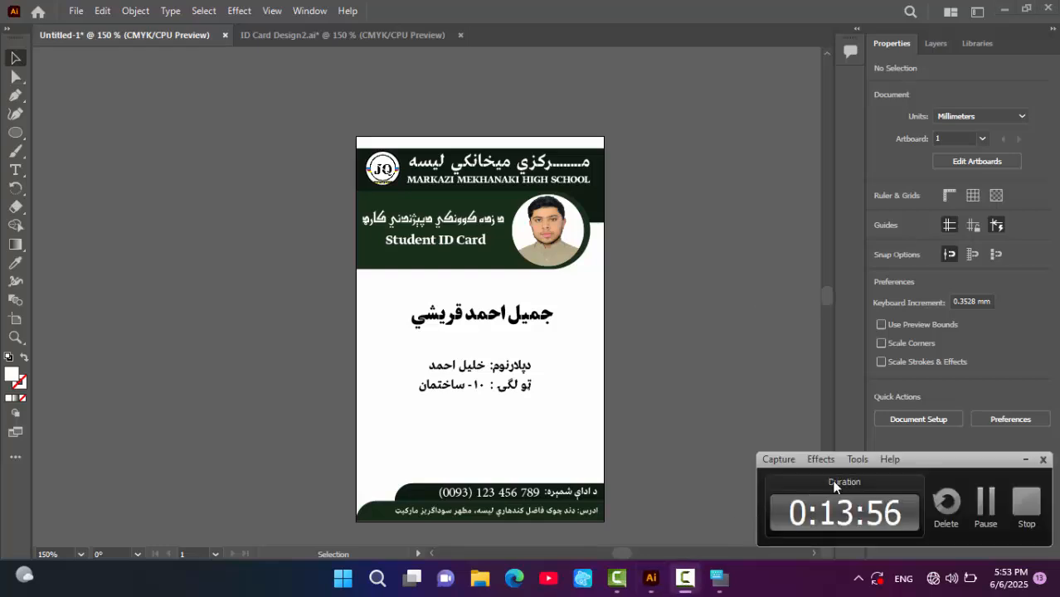